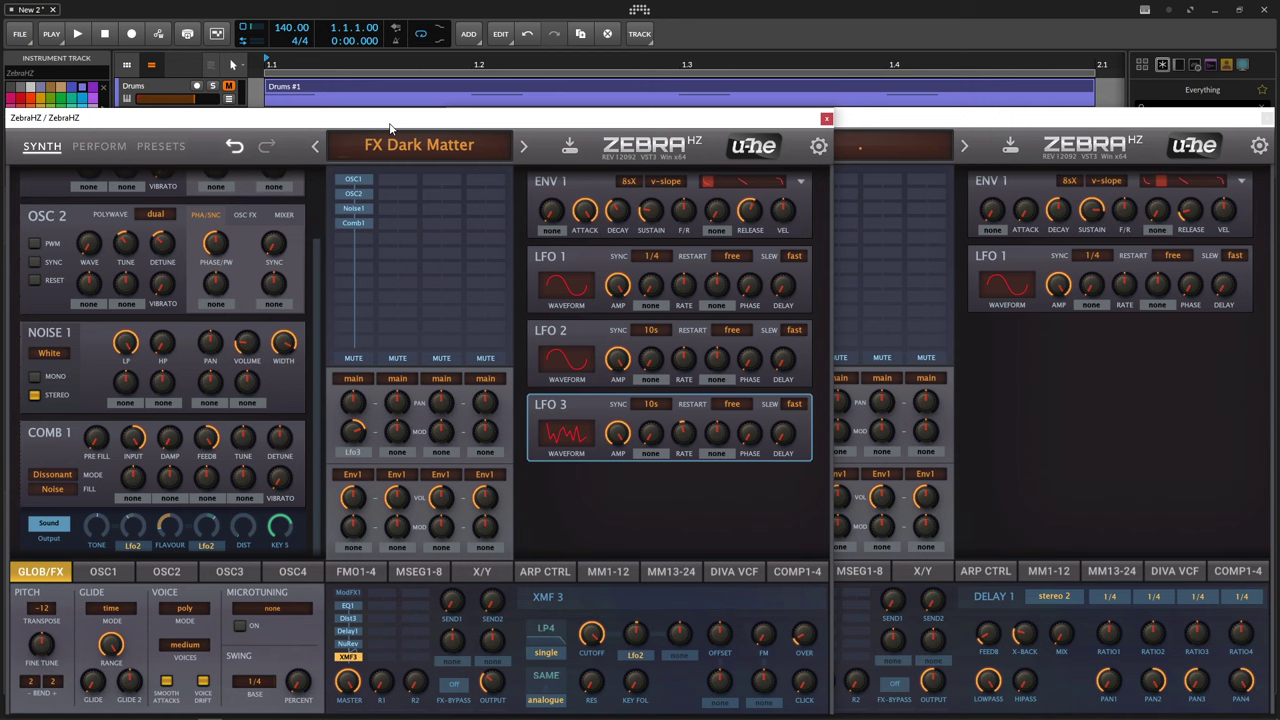
Step: Turn the XMF3 filter cutoff on FX Dark Matter down to about 119
{"action": "mouse_move", "coordinate": [596, 632]}
{"action": "left_mouse_down"}
{"action": "mouse_move", "coordinate": [602, 686]}
{"action": "mouse_move", "coordinate": [602, 617]}
{"action": "left_mouse_up"}
{"action": "mouse_move", "coordinate": [585, 622]}
{"action": "left_mouse_down"}
{"action": "mouse_move", "coordinate": [600, 677]}
{"action": "mouse_move", "coordinate": [598, 612]}
{"action": "left_mouse_up"}
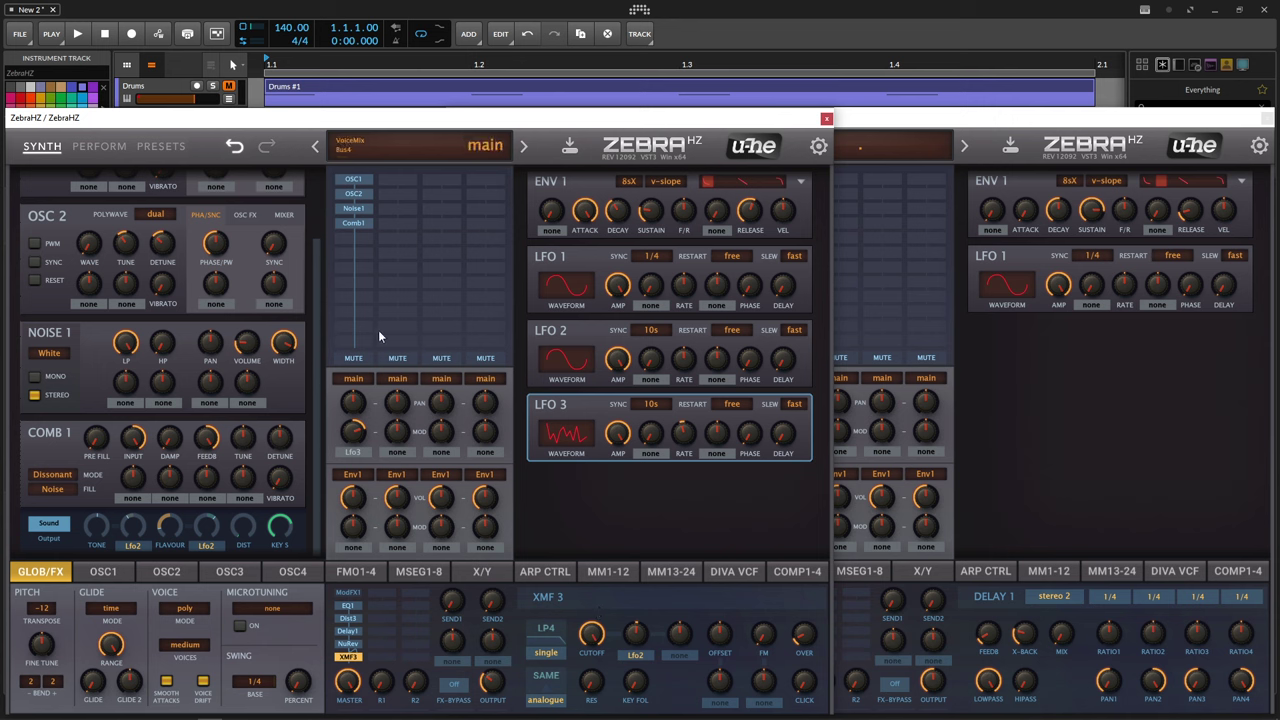
{"action": "scroll", "coordinate": [314, 352], "scroll_direction": "up", "scroll_amount": 2}
Step: Reset the new patch in the second Zebra window to init
{"action": "left_click", "coordinate": [1123, 365]}
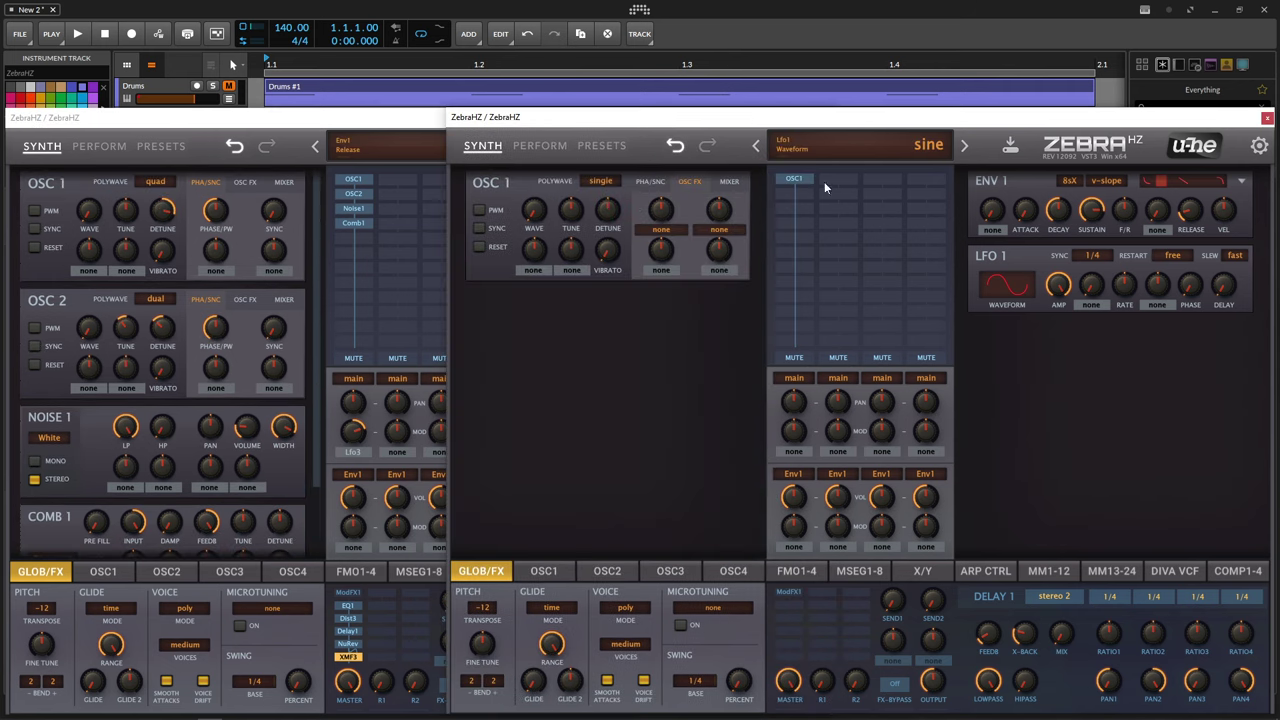
{"action": "left_click_drag", "start_coordinate": [394, 118], "coordinate": [398, 227]}
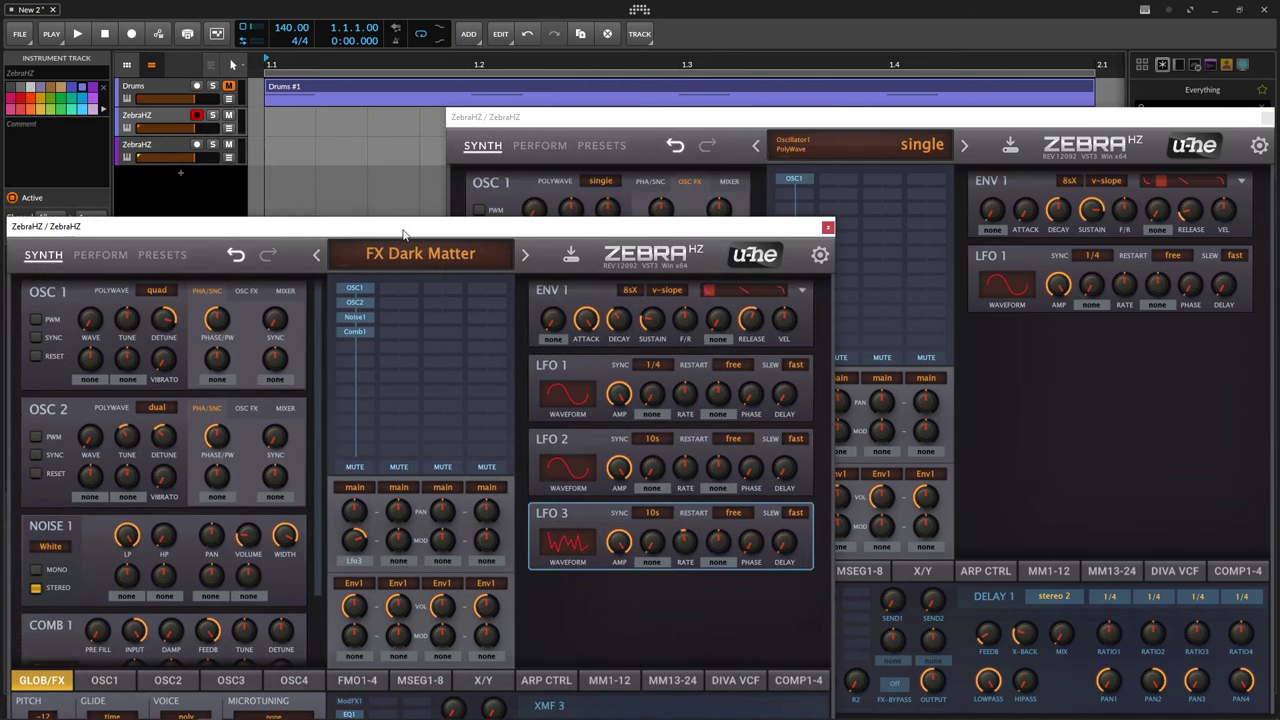
{"action": "left_click_drag", "start_coordinate": [200, 226], "coordinate": [200, 117]}
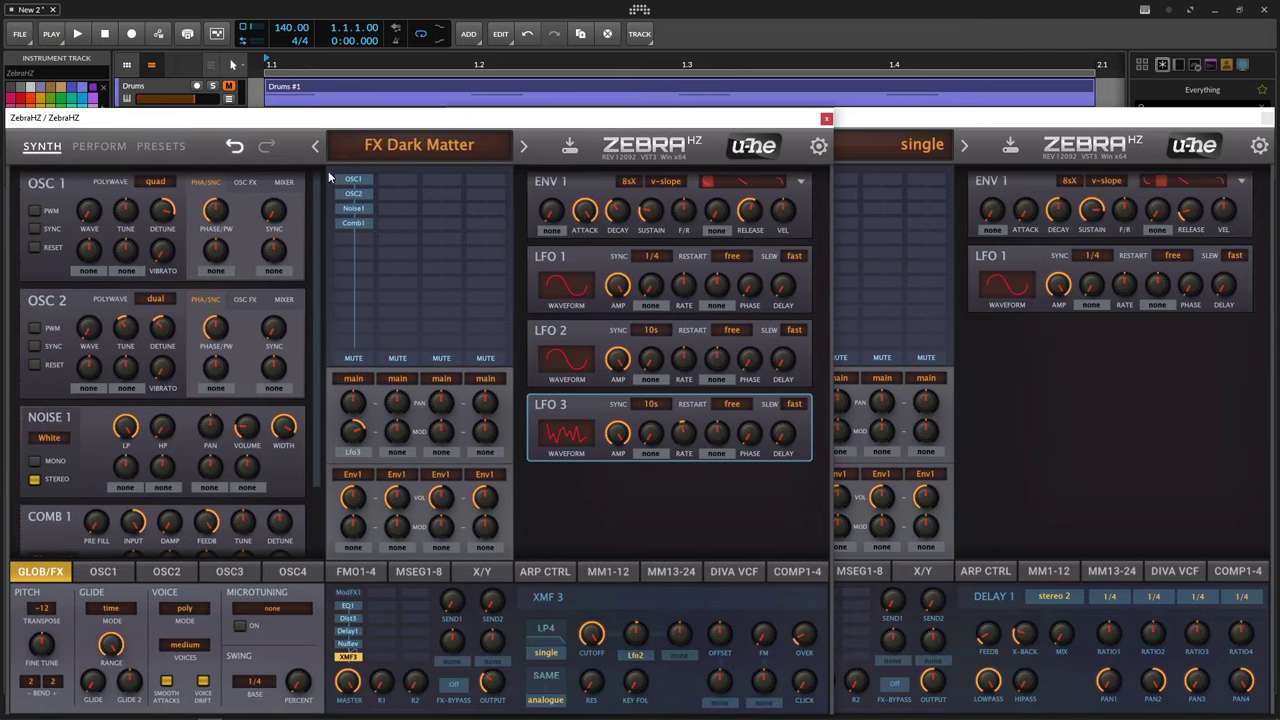
{"action": "left_click", "coordinate": [1060, 407]}
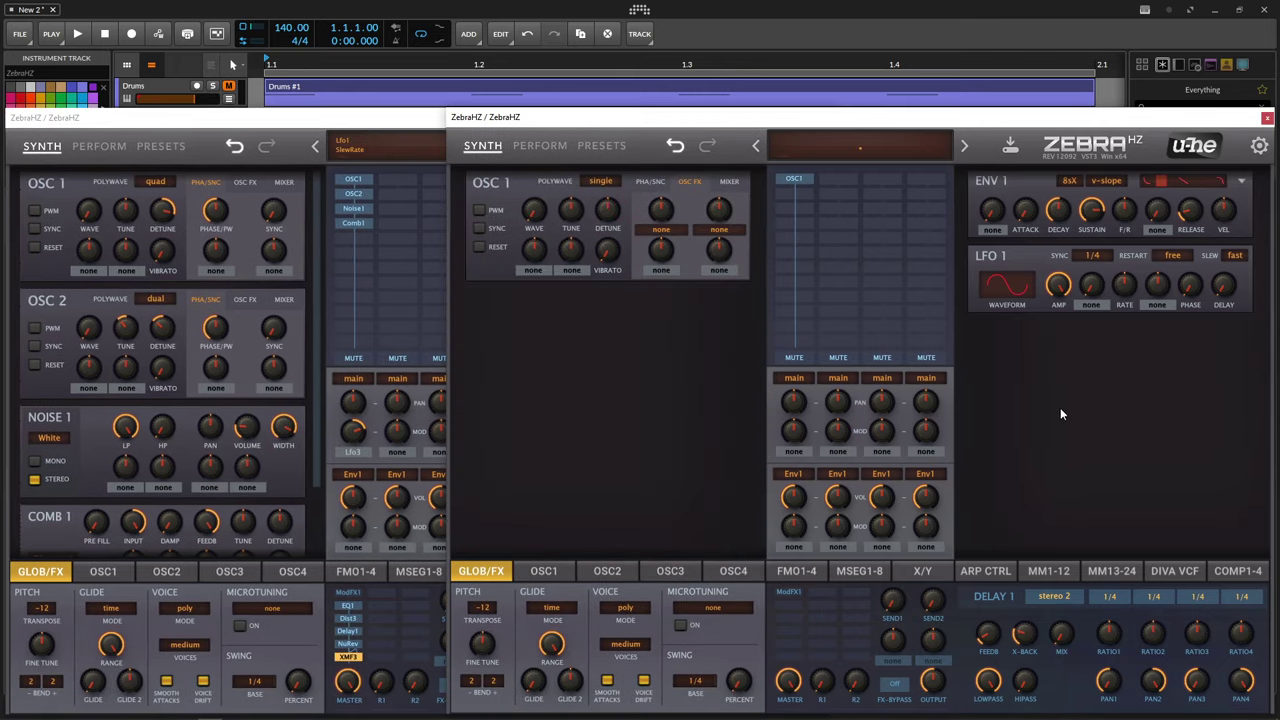
{"action": "left_click", "coordinate": [872, 161]}
{"action": "left_click", "coordinate": [883, 163]}
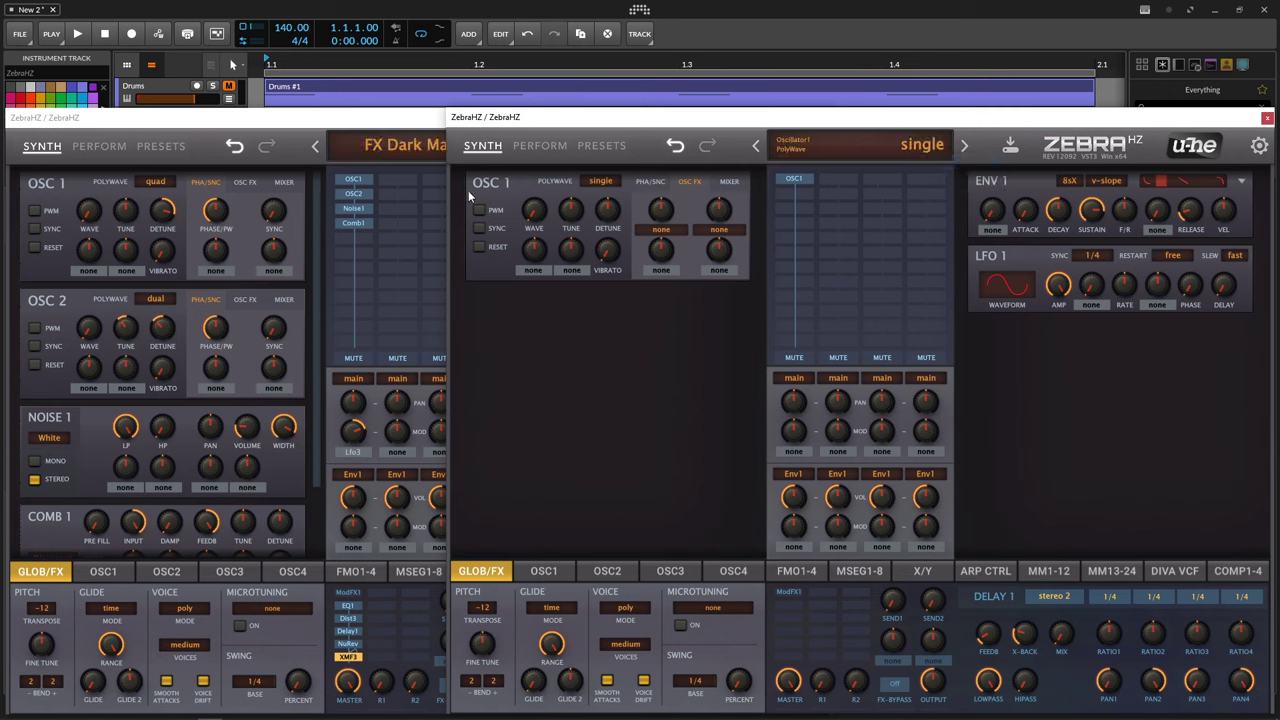
Step: Set Oscillator 1 to quad PolyWave and raise its detune to about 29.5
{"action": "left_click_drag", "start_coordinate": [600, 181], "coordinate": [609, 185]}
{"action": "left_click", "coordinate": [182, 227]}
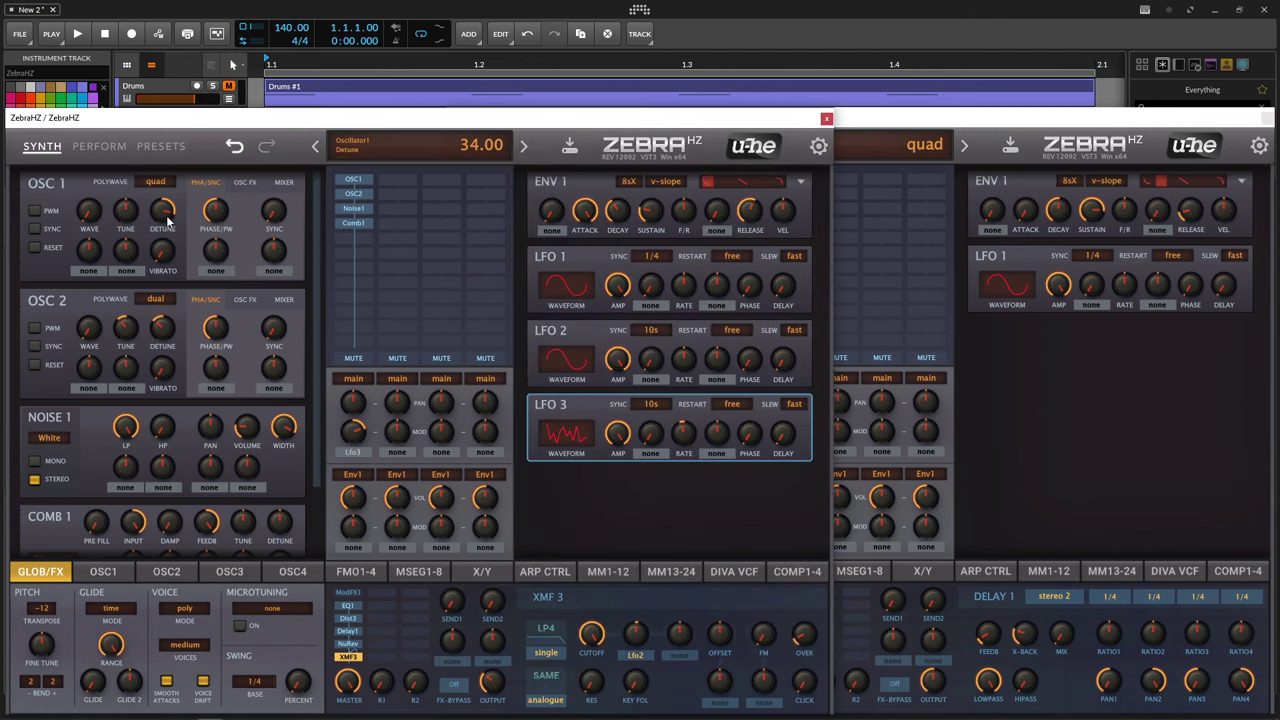
{"action": "left_click", "coordinate": [1071, 351]}
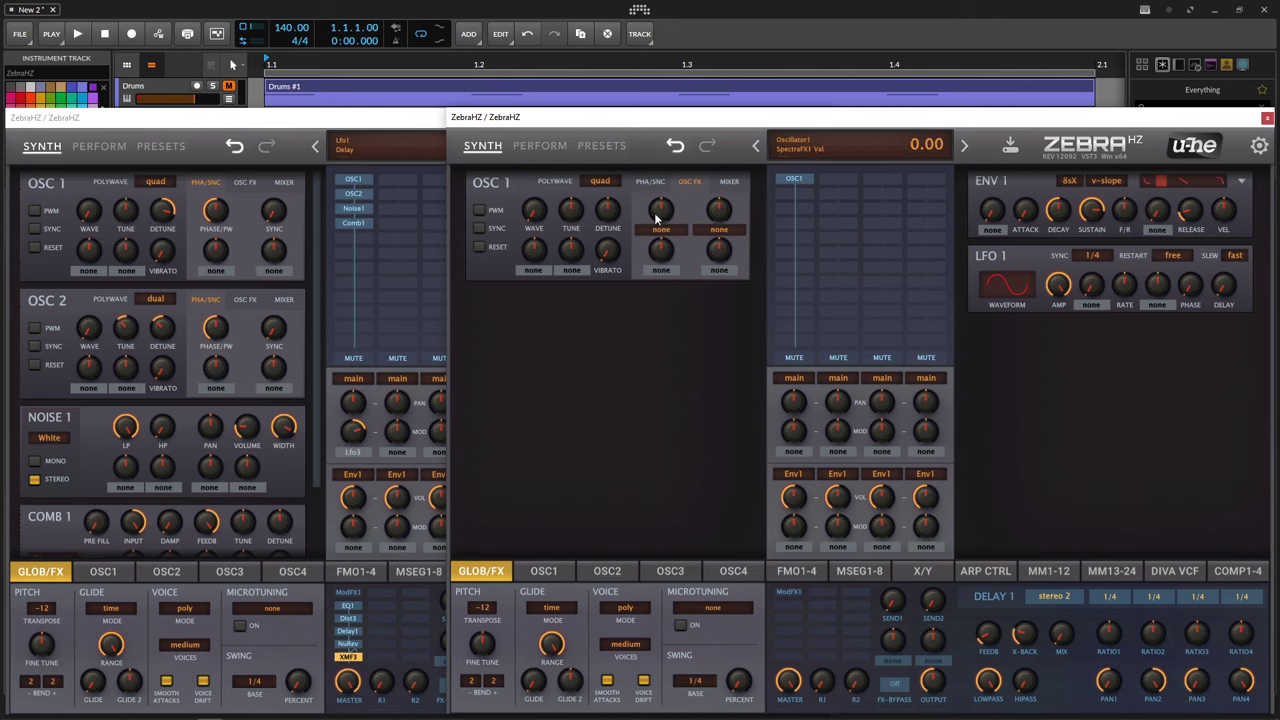
{"action": "left_click_drag", "start_coordinate": [608, 212], "coordinate": [606, 161]}
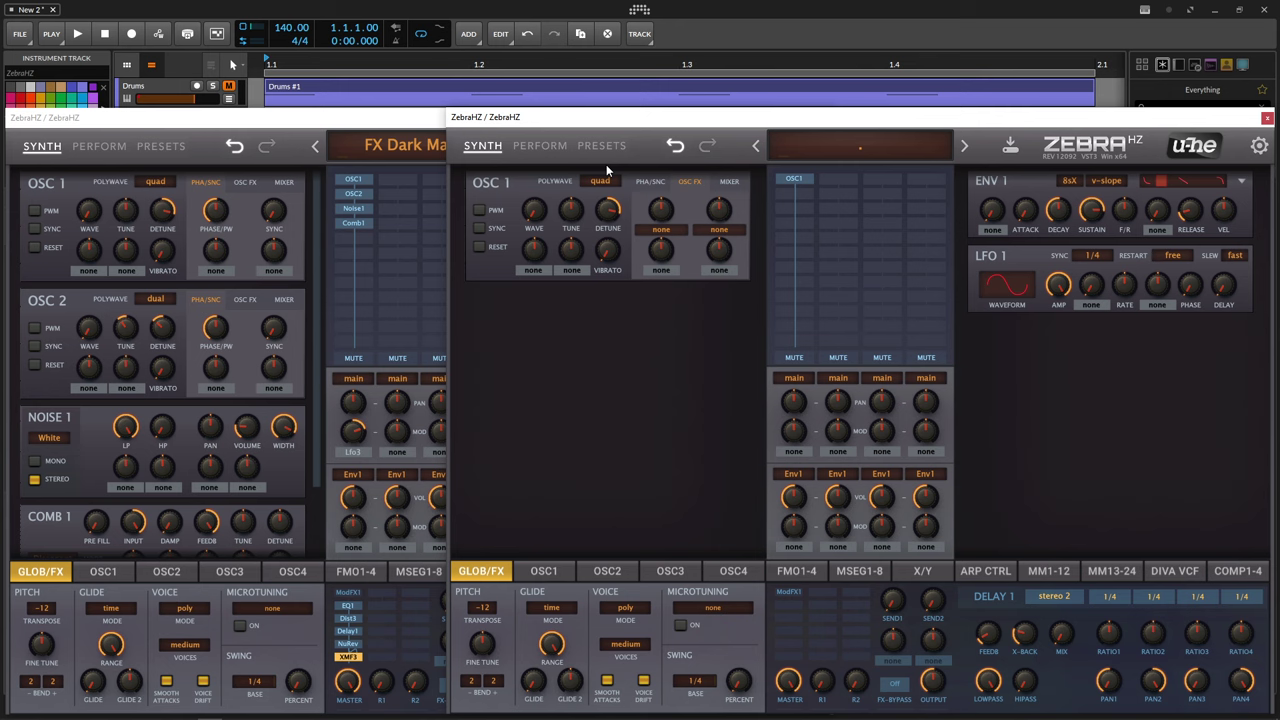
Step: Compare Oscillator 1's mixer, then phase and sync settings, in both patches
{"action": "left_click", "coordinate": [316, 220]}
{"action": "left_click", "coordinate": [284, 182]}
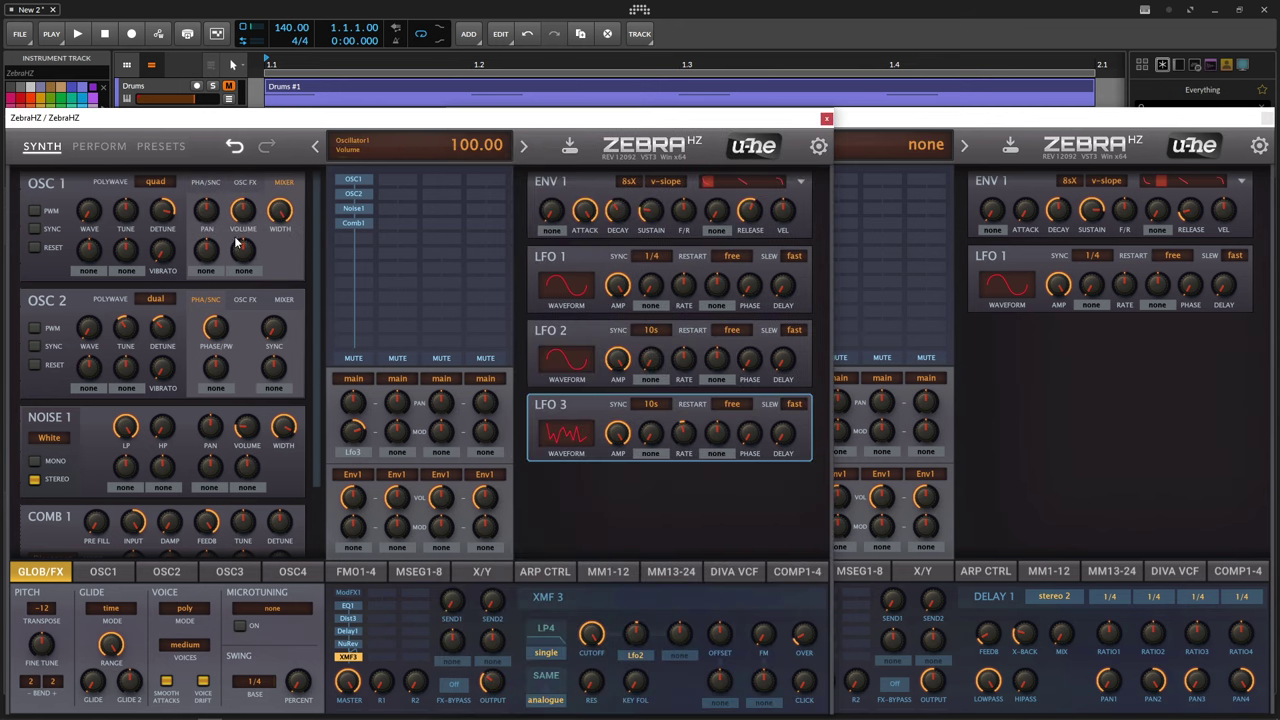
{"action": "left_click", "coordinate": [842, 280]}
{"action": "left_click", "coordinate": [729, 182]}
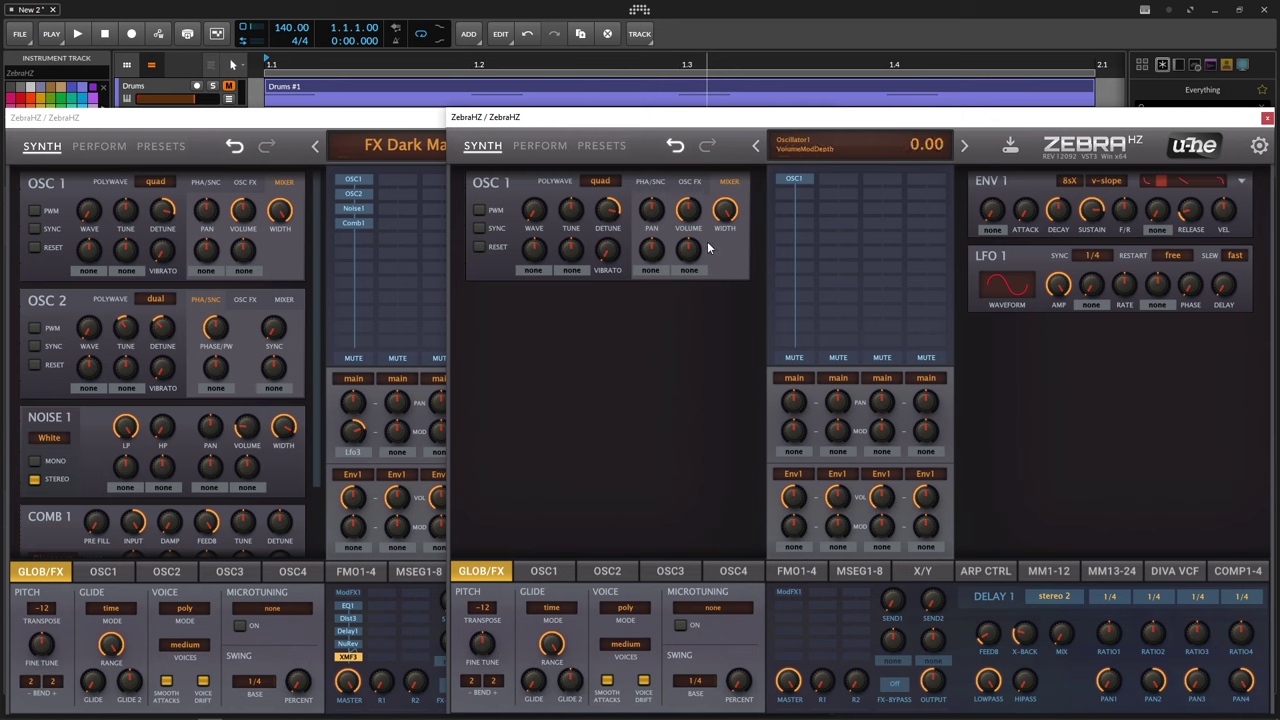
{"action": "left_click", "coordinate": [652, 182]}
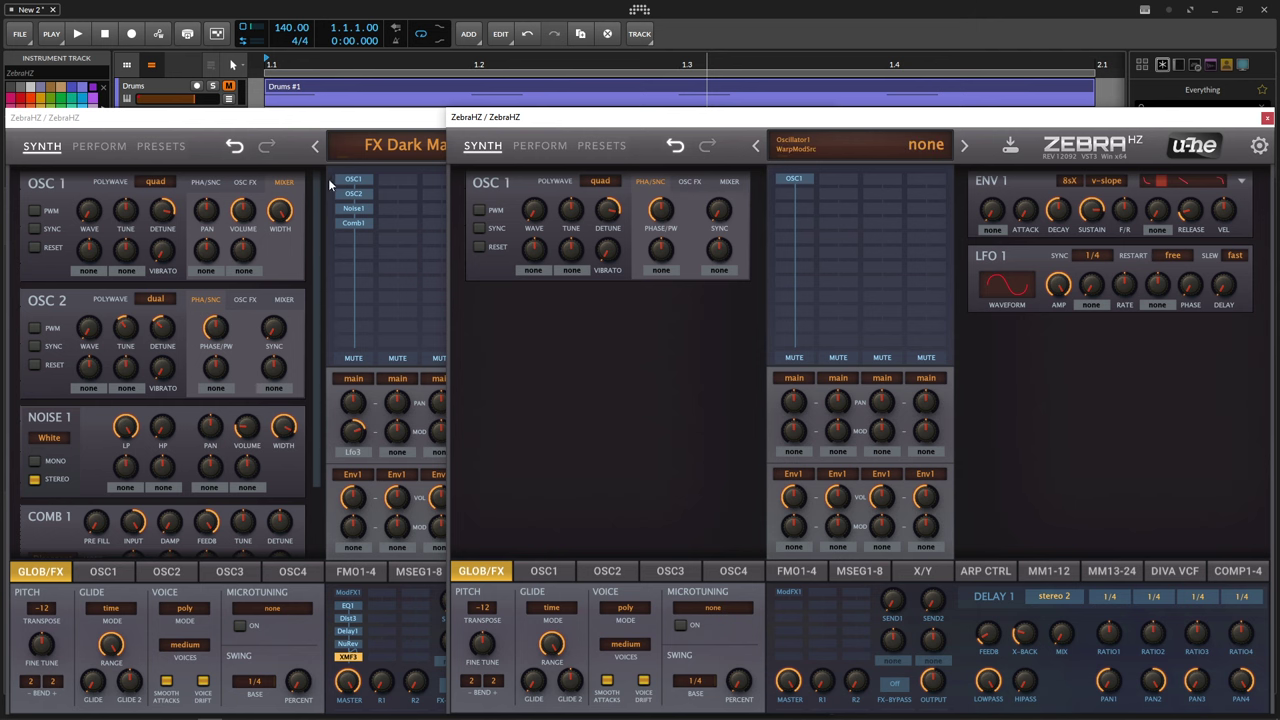
{"action": "left_click", "coordinate": [205, 182]}
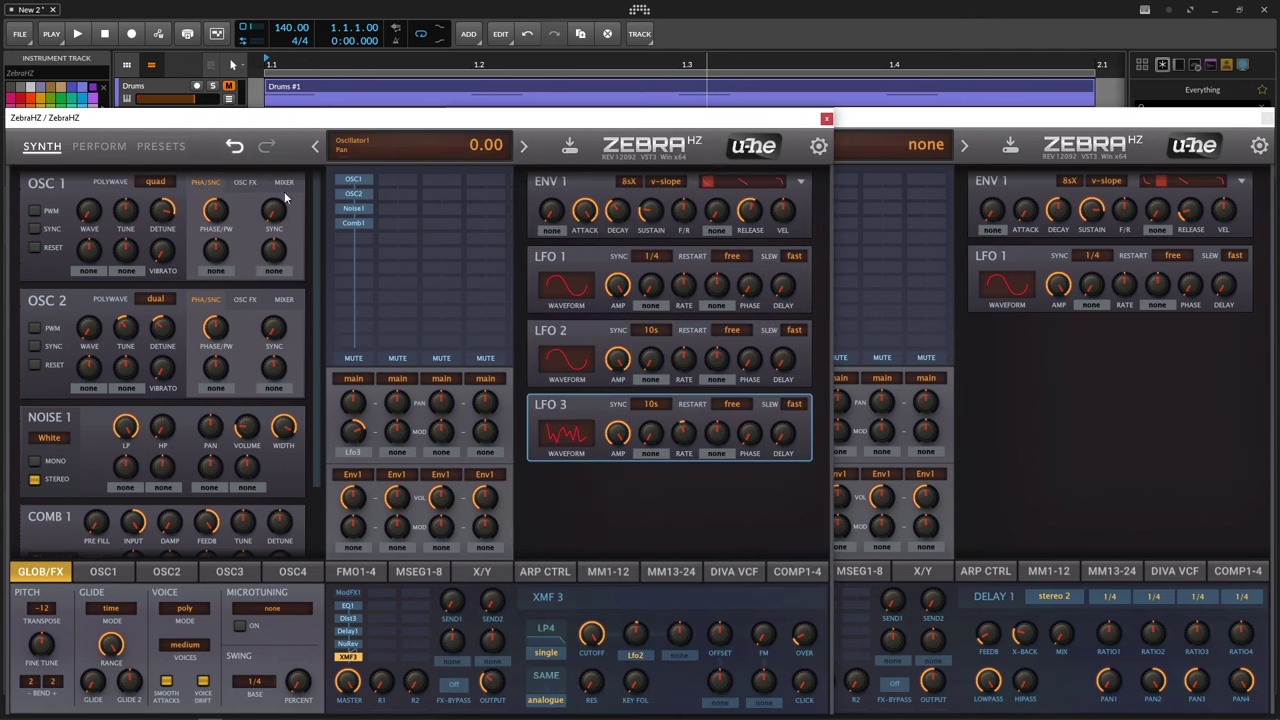
{"action": "left_click", "coordinate": [1136, 404]}
Step: Add Oscillator 2 to an empty slot in the new patch
{"action": "left_click", "coordinate": [803, 196]}
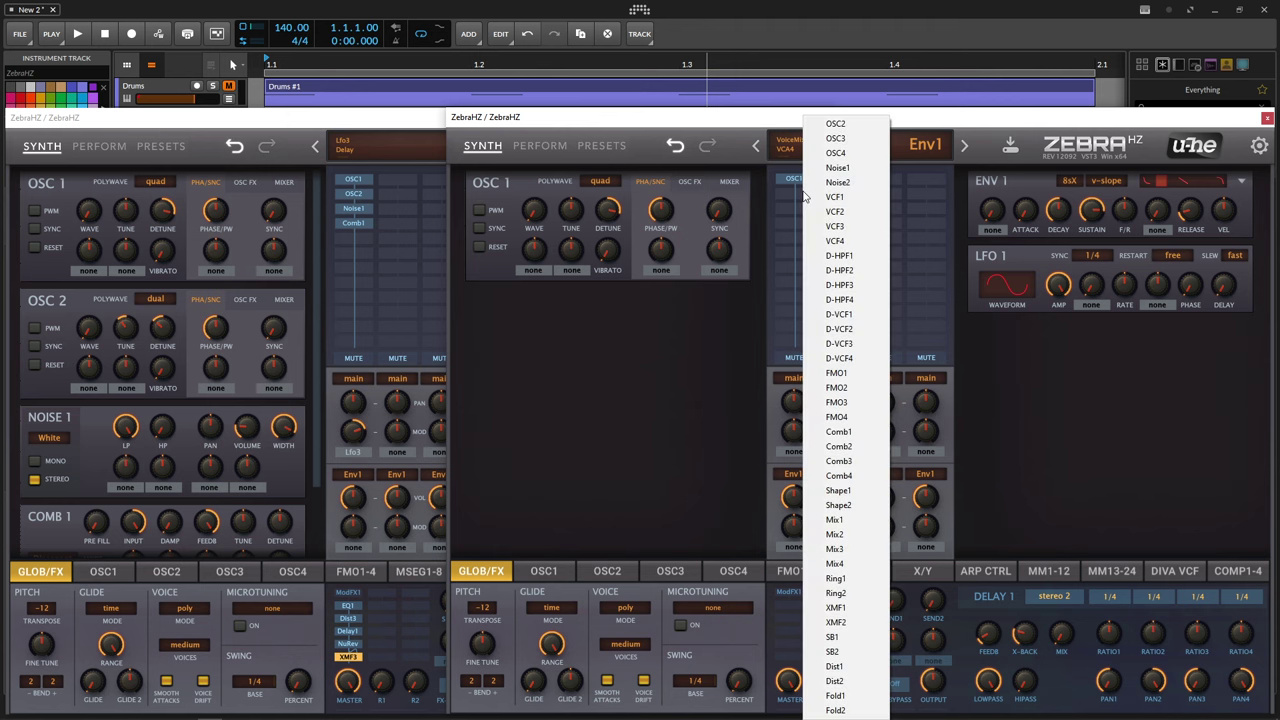
{"action": "left_click", "coordinate": [845, 139]}
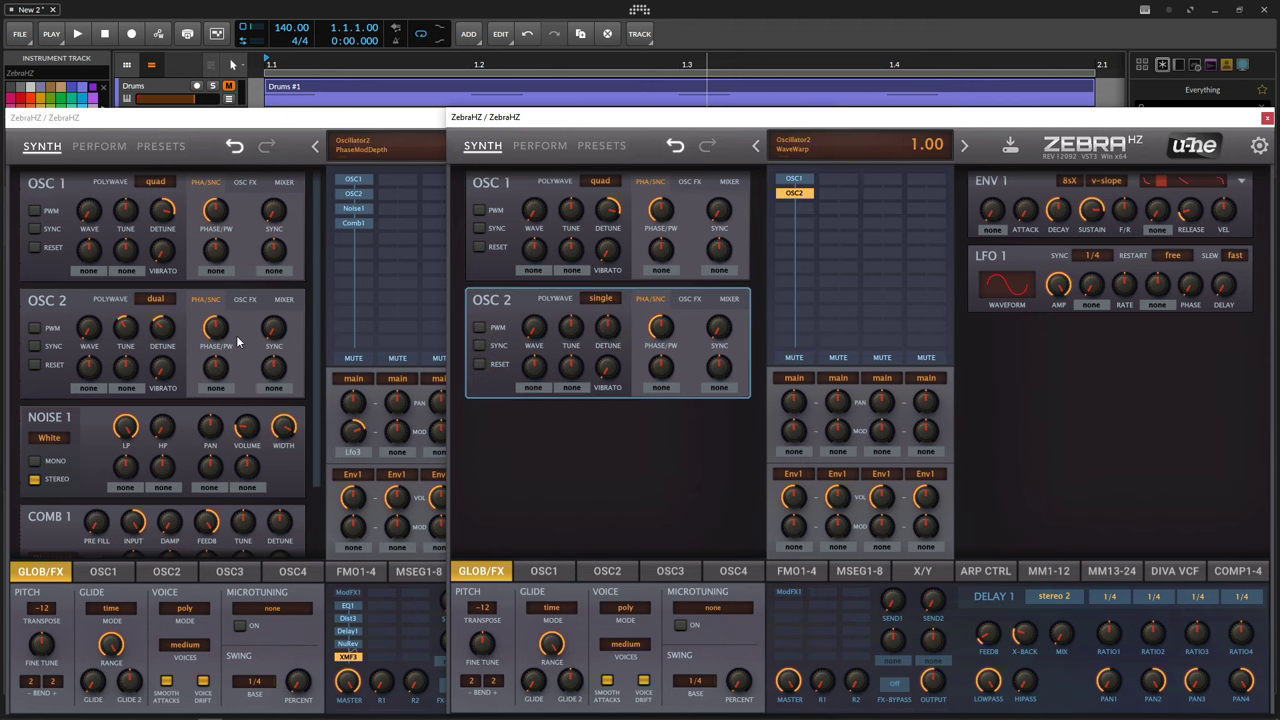
{"action": "left_click", "coordinate": [218, 188]}
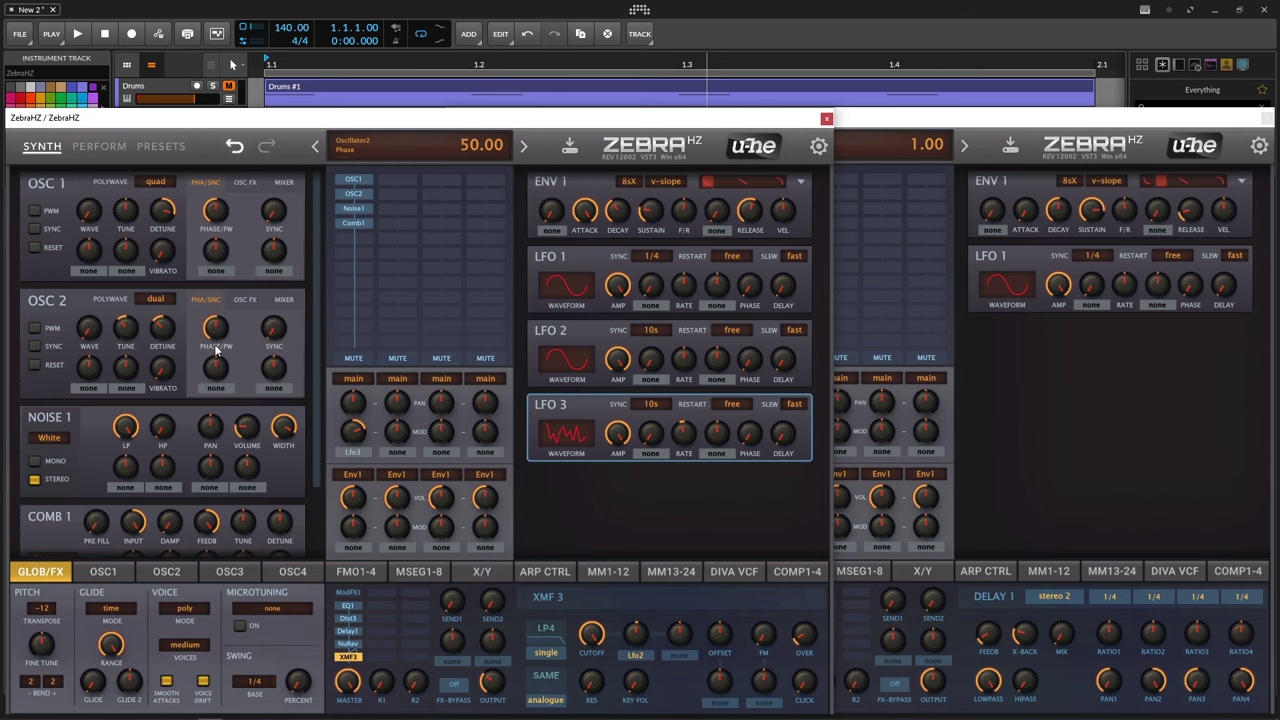
{"action": "left_click", "coordinate": [889, 401]}
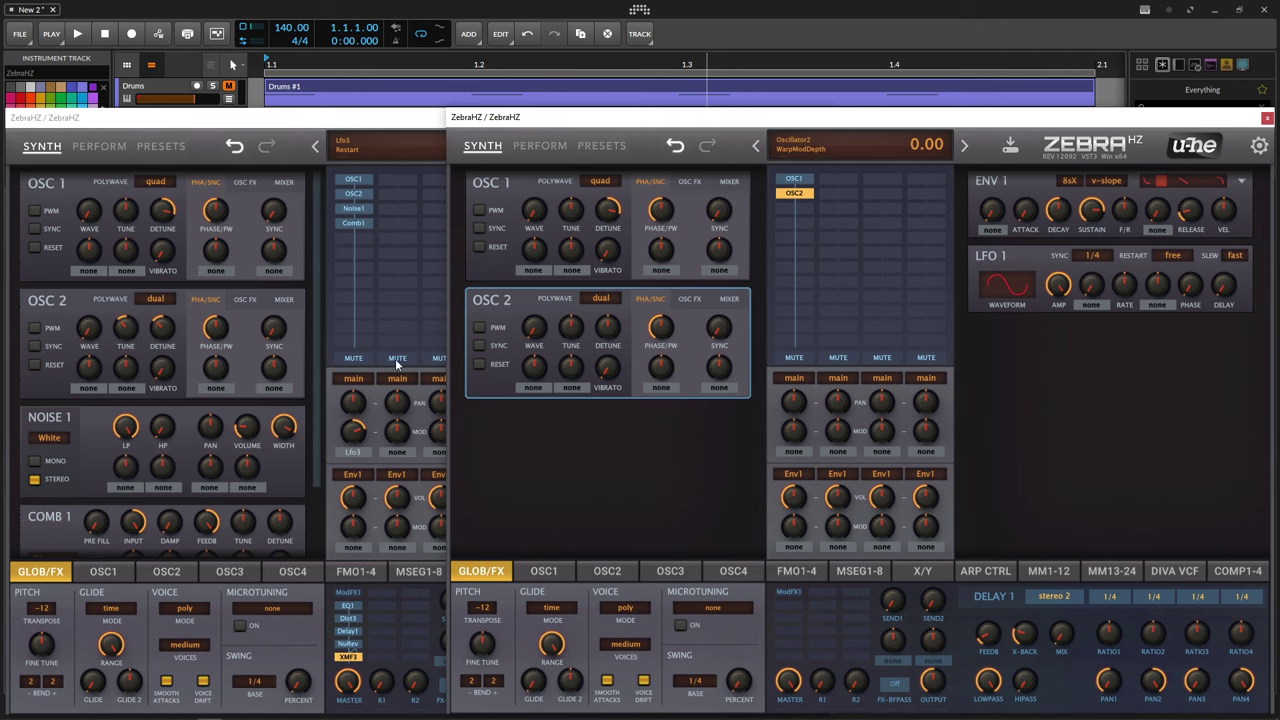
Step: Tune Oscillator 2 down to -12 and detune it to -8
{"action": "left_click", "coordinate": [152, 340]}
{"action": "left_click", "coordinate": [894, 357]}
{"action": "left_click_drag", "start_coordinate": [573, 338], "coordinate": [569, 348]}
{"action": "left_click_drag", "start_coordinate": [605, 330], "coordinate": [610, 358]}
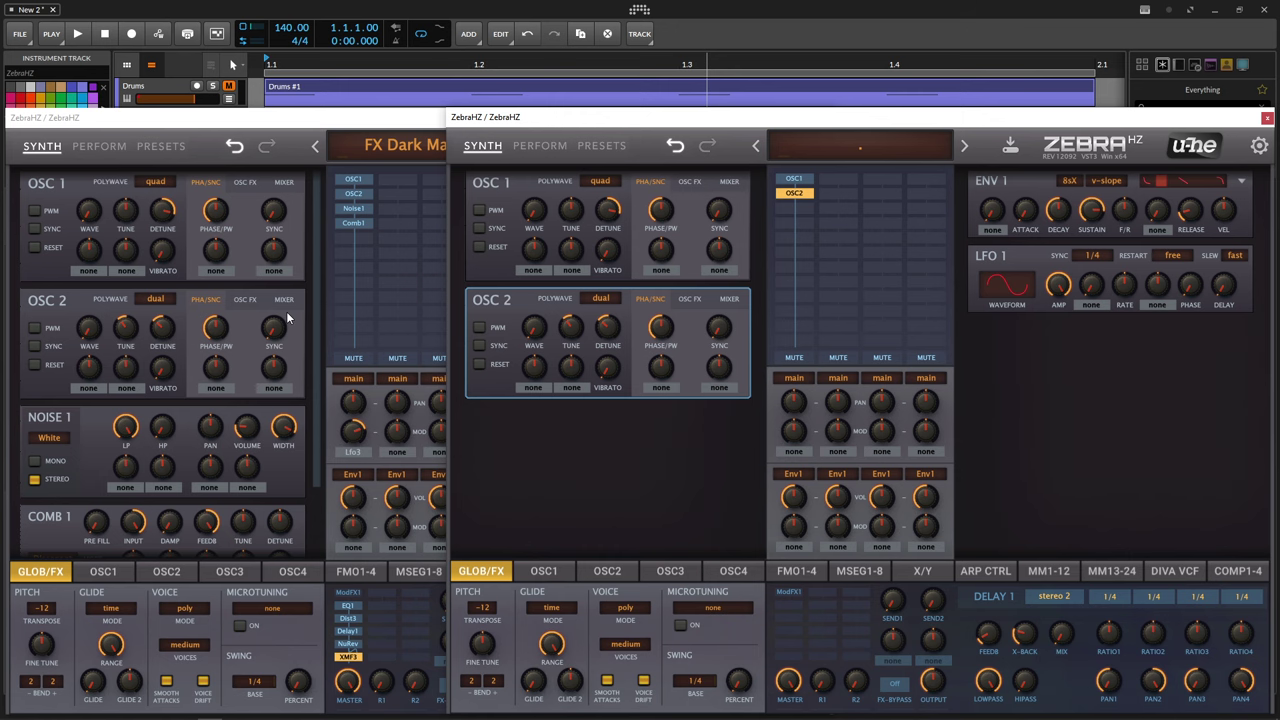
Step: Compare Oscillator 2's mixer settings between the reference and the new patch
{"action": "left_click", "coordinate": [246, 300]}
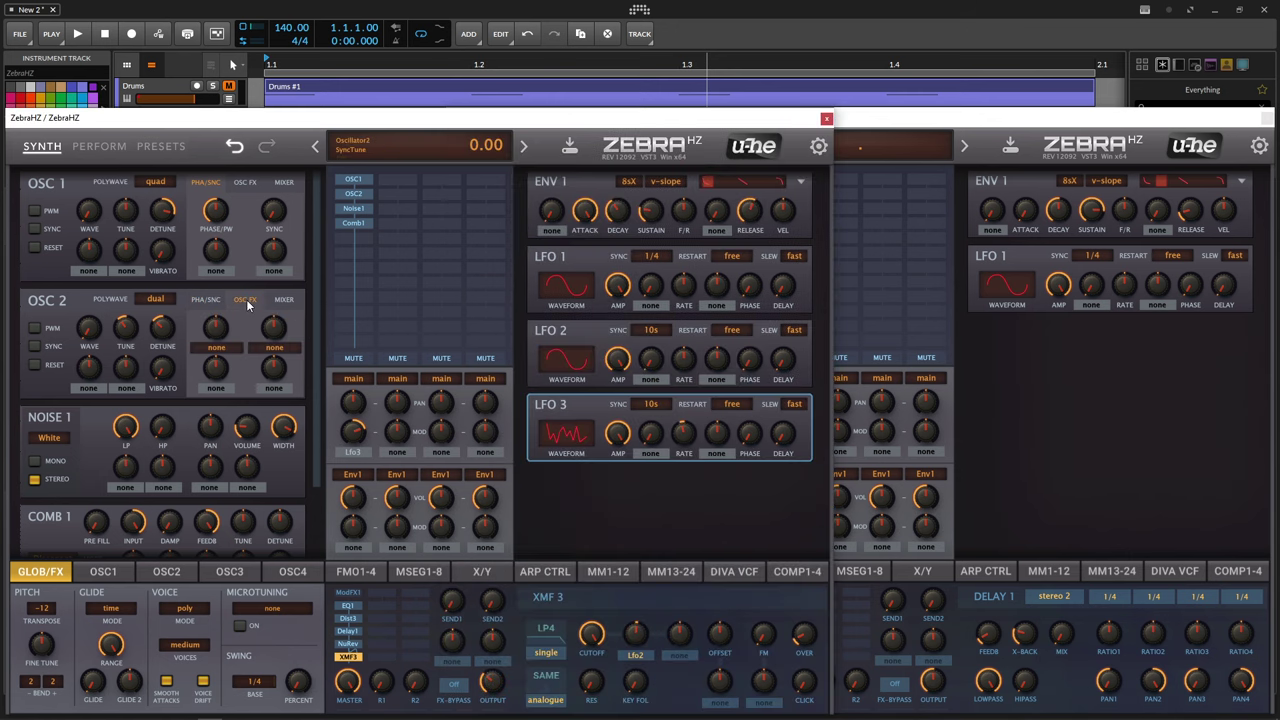
{"action": "left_click", "coordinate": [284, 299]}
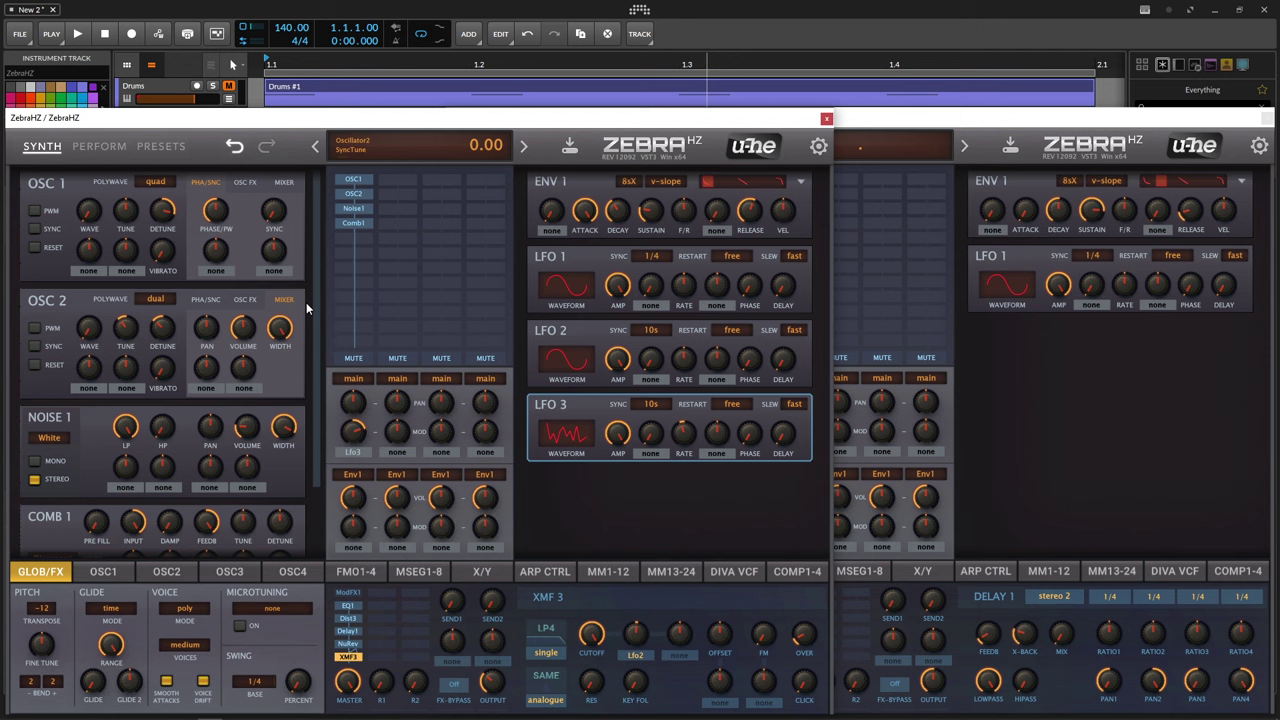
{"action": "left_click", "coordinate": [1131, 370]}
{"action": "left_click", "coordinate": [729, 298]}
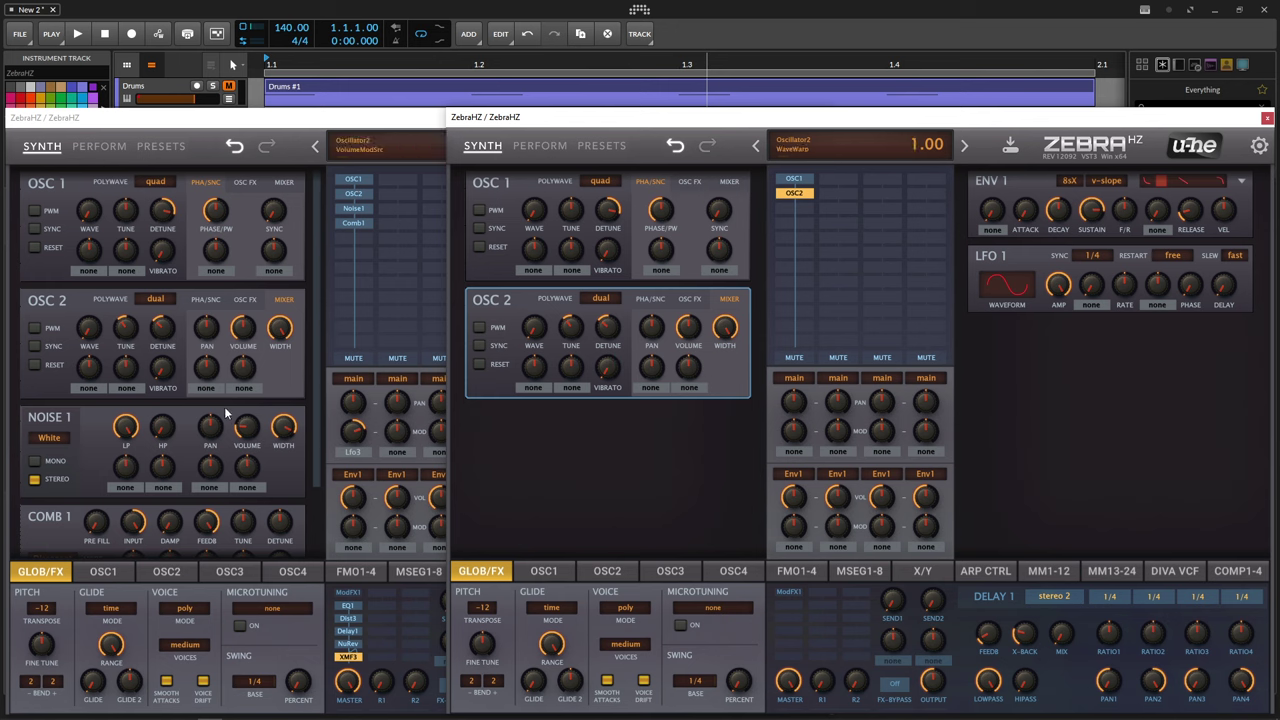
{"action": "left_click", "coordinate": [800, 207]}
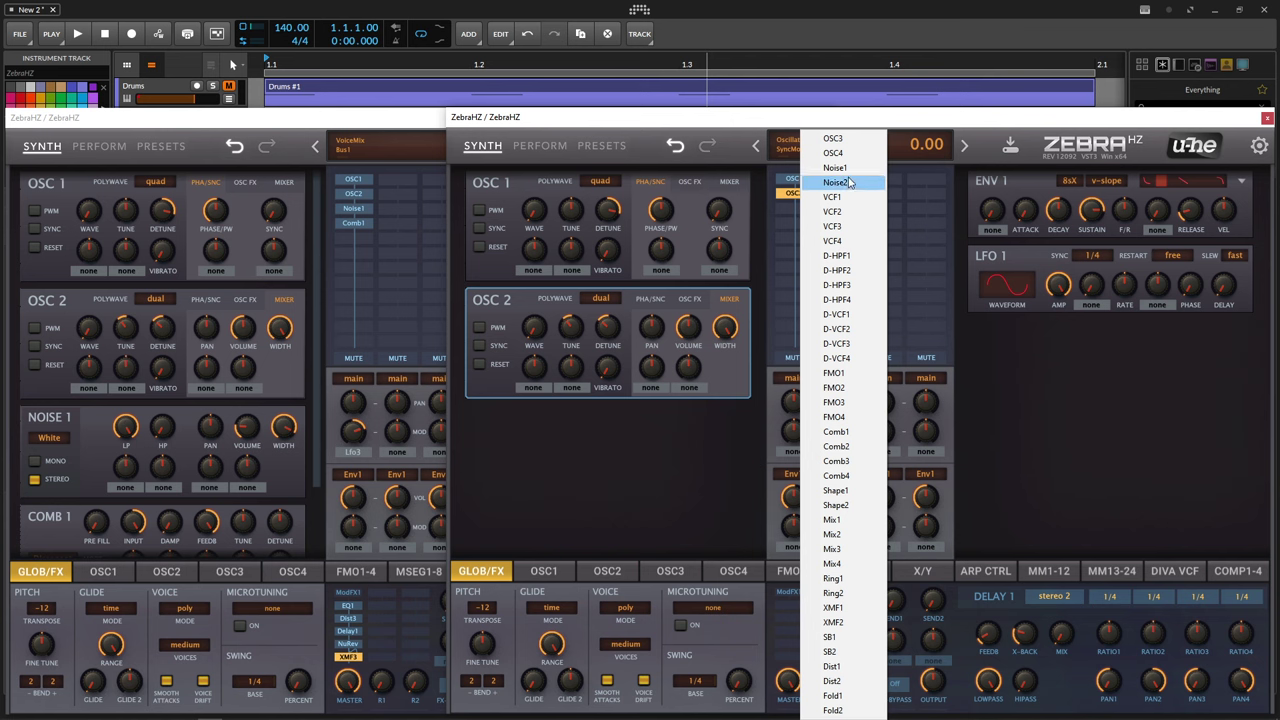
Step: Add a Noise1 generator below OSC2 and switch it to stereo
{"action": "left_click", "coordinate": [830, 167]}
{"action": "left_click_drag", "start_coordinate": [314, 380], "coordinate": [318, 461]}
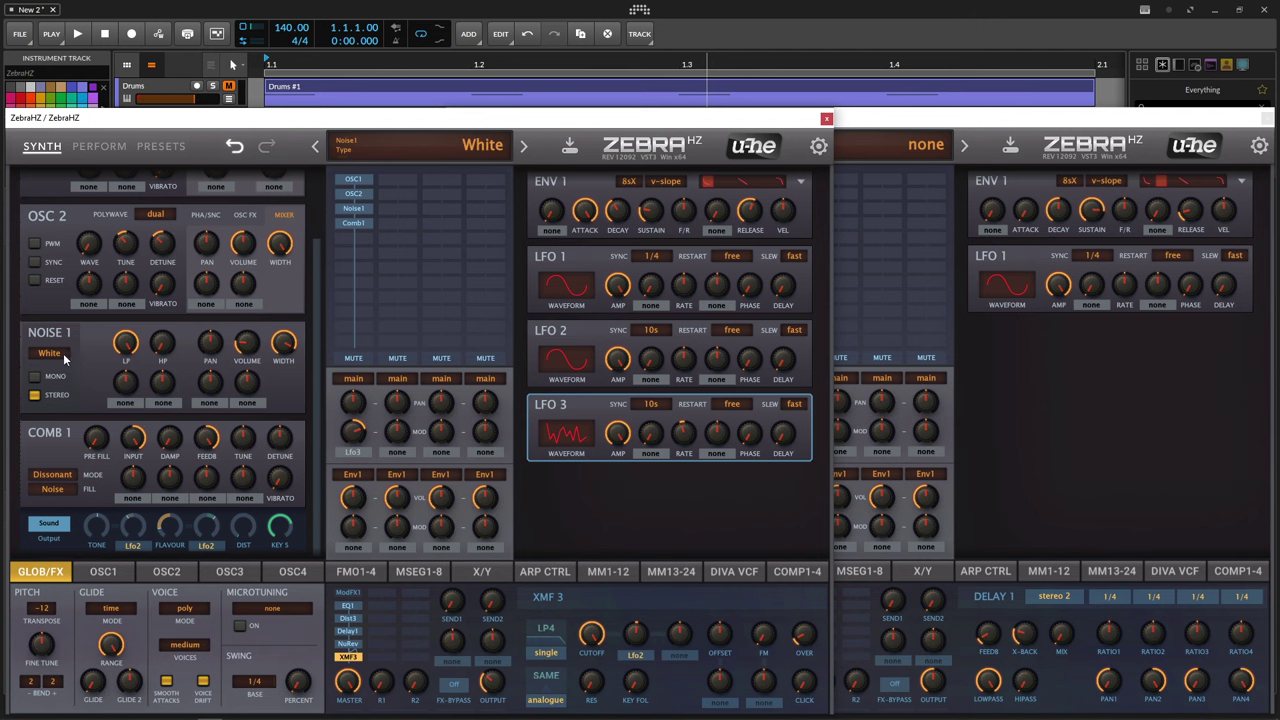
{"action": "left_click", "coordinate": [998, 402]}
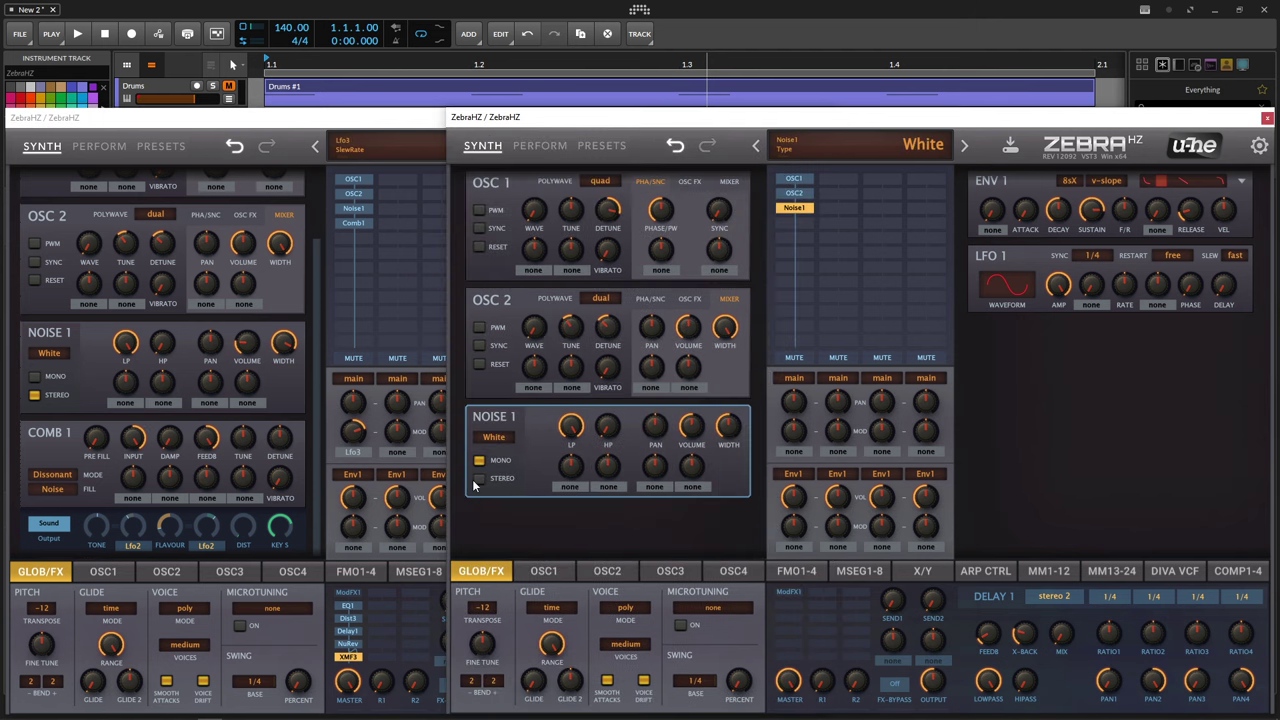
{"action": "left_click", "coordinate": [479, 479]}
Step: Set Noise 1 volume to about 42 and widen its stereo width to match the reference
{"action": "left_click_drag", "start_coordinate": [697, 461], "coordinate": [695, 455]}
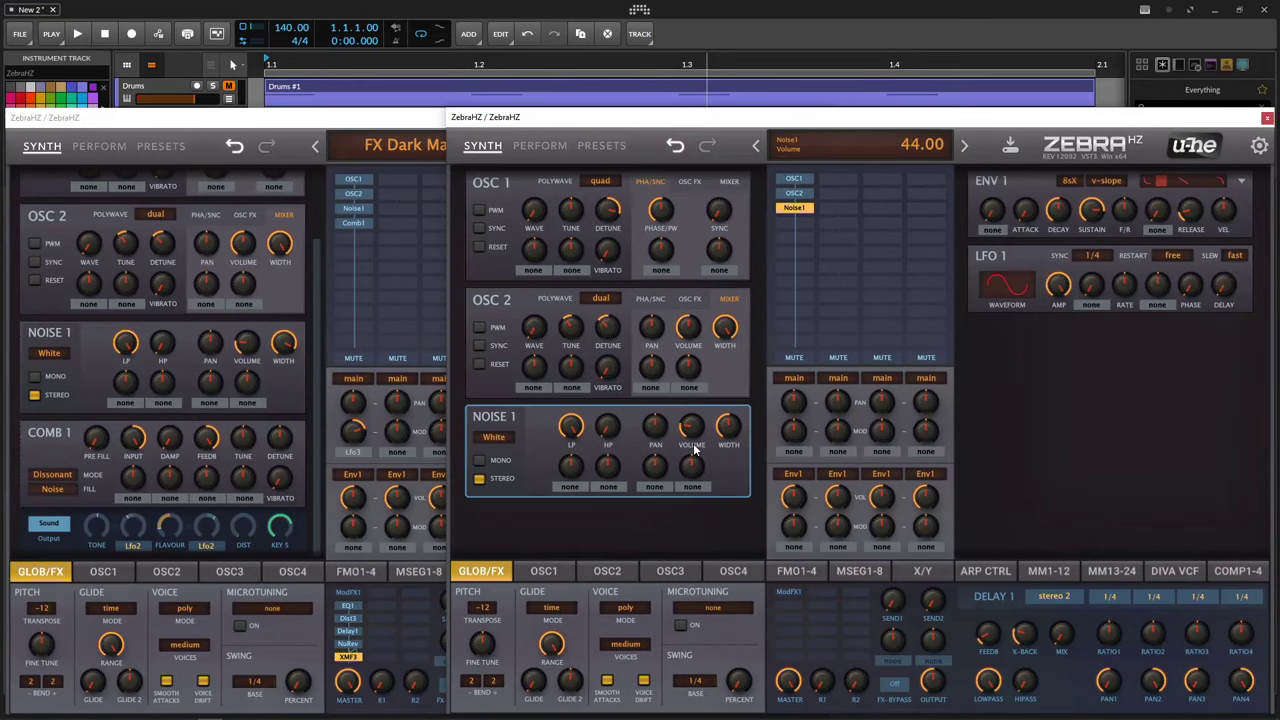
{"action": "left_click_drag", "start_coordinate": [694, 450], "coordinate": [688, 440]}
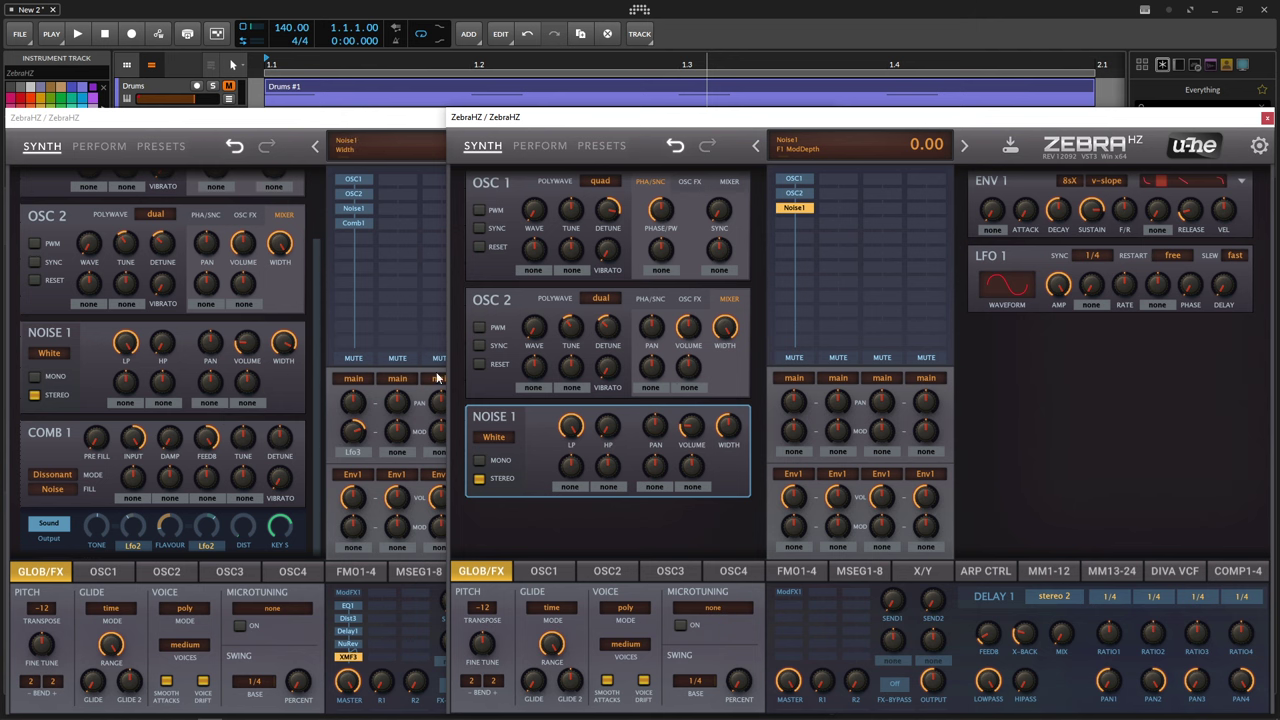
{"action": "left_click", "coordinate": [297, 371]}
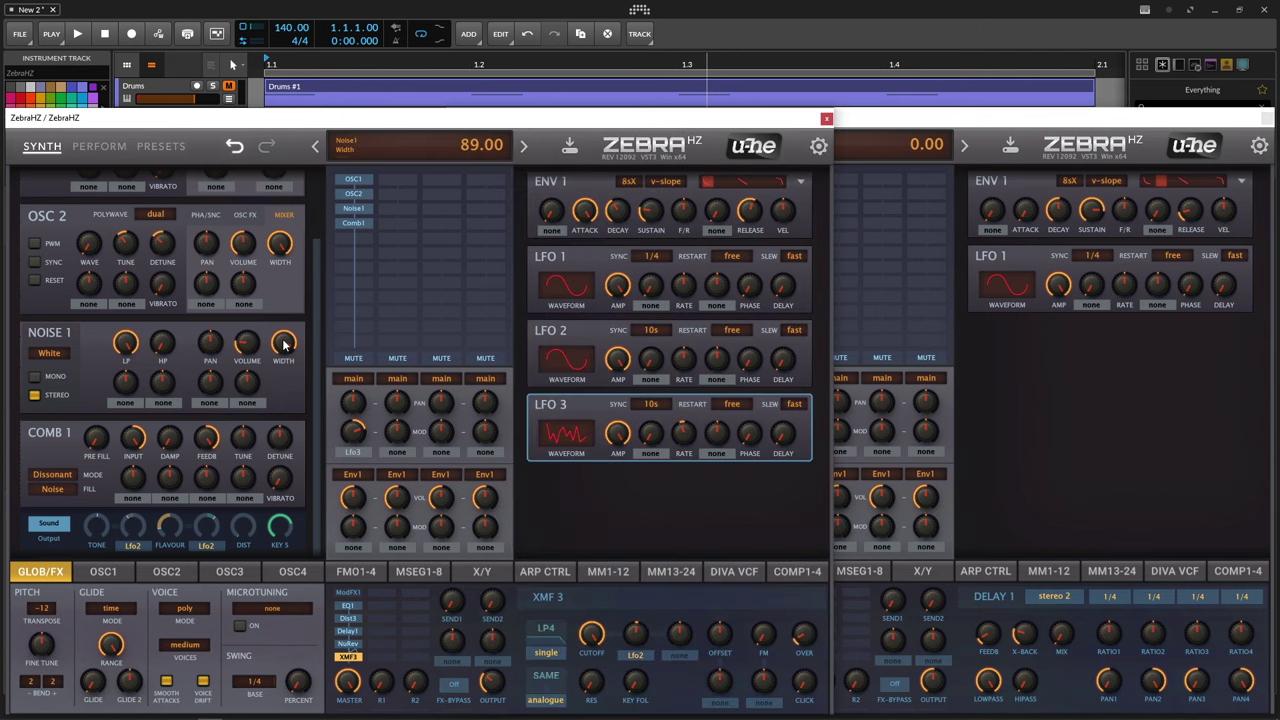
{"action": "left_click", "coordinate": [1126, 403]}
{"action": "left_click_drag", "start_coordinate": [728, 424], "coordinate": [716, 370]}
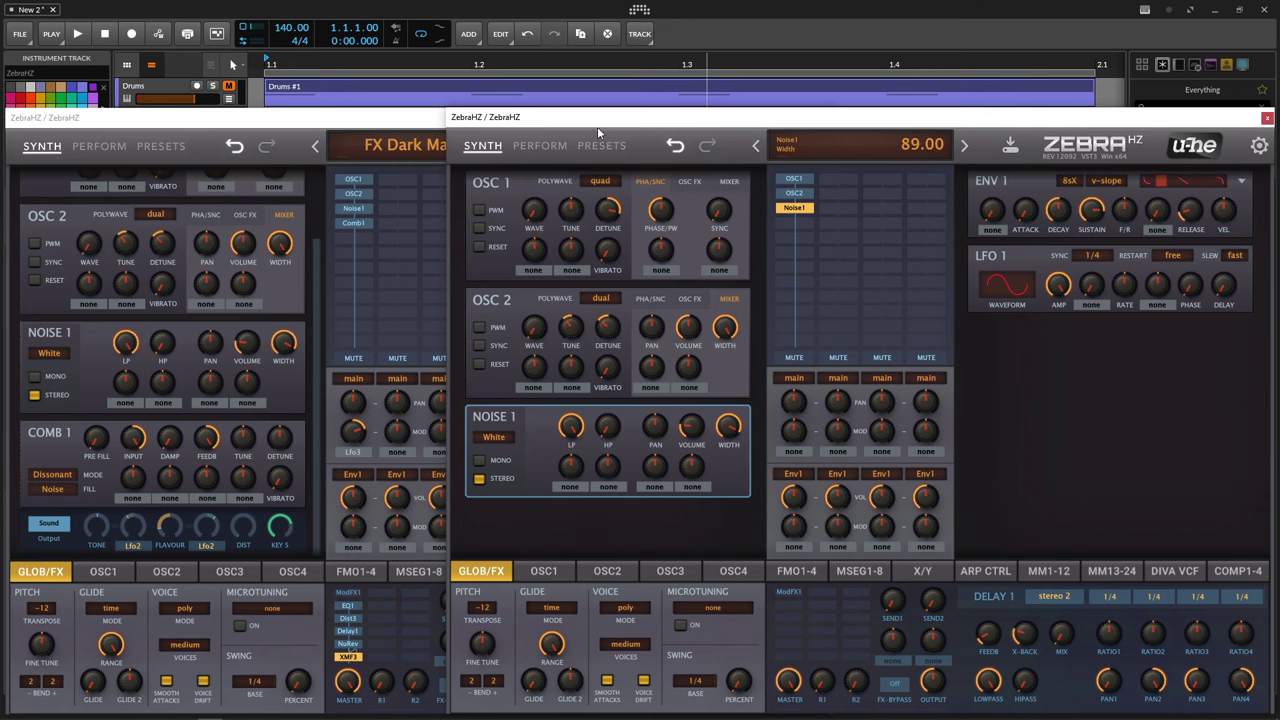
{"action": "left_click", "coordinate": [430, 119]}
Step: Add a Comb1 module in the slot below Noise1
{"action": "left_click", "coordinate": [1128, 401]}
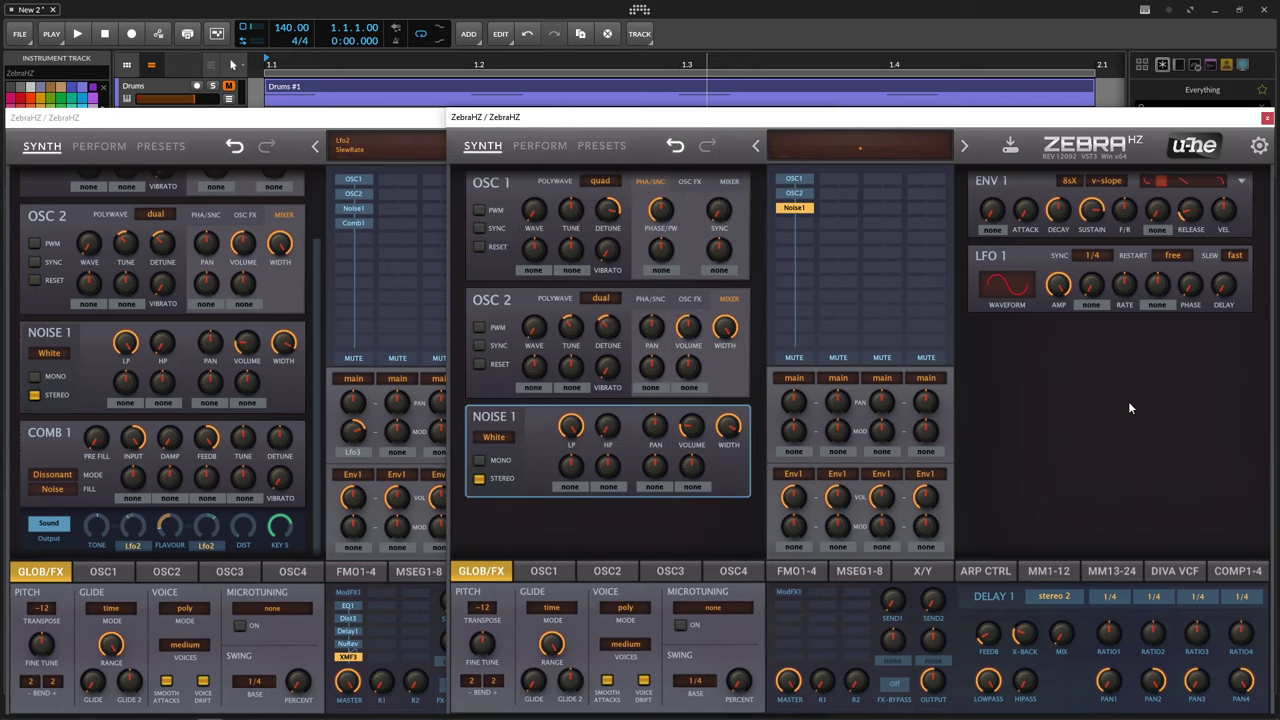
{"action": "left_click", "coordinate": [801, 222]}
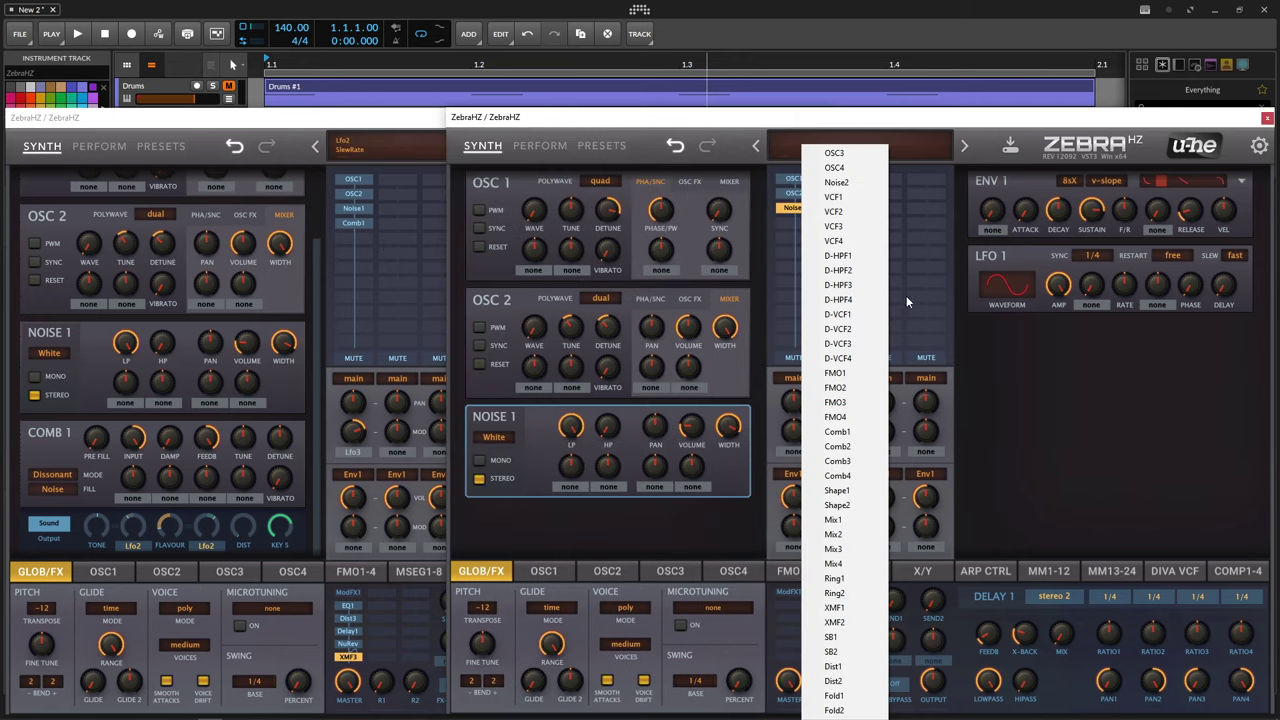
{"action": "left_click", "coordinate": [838, 432]}
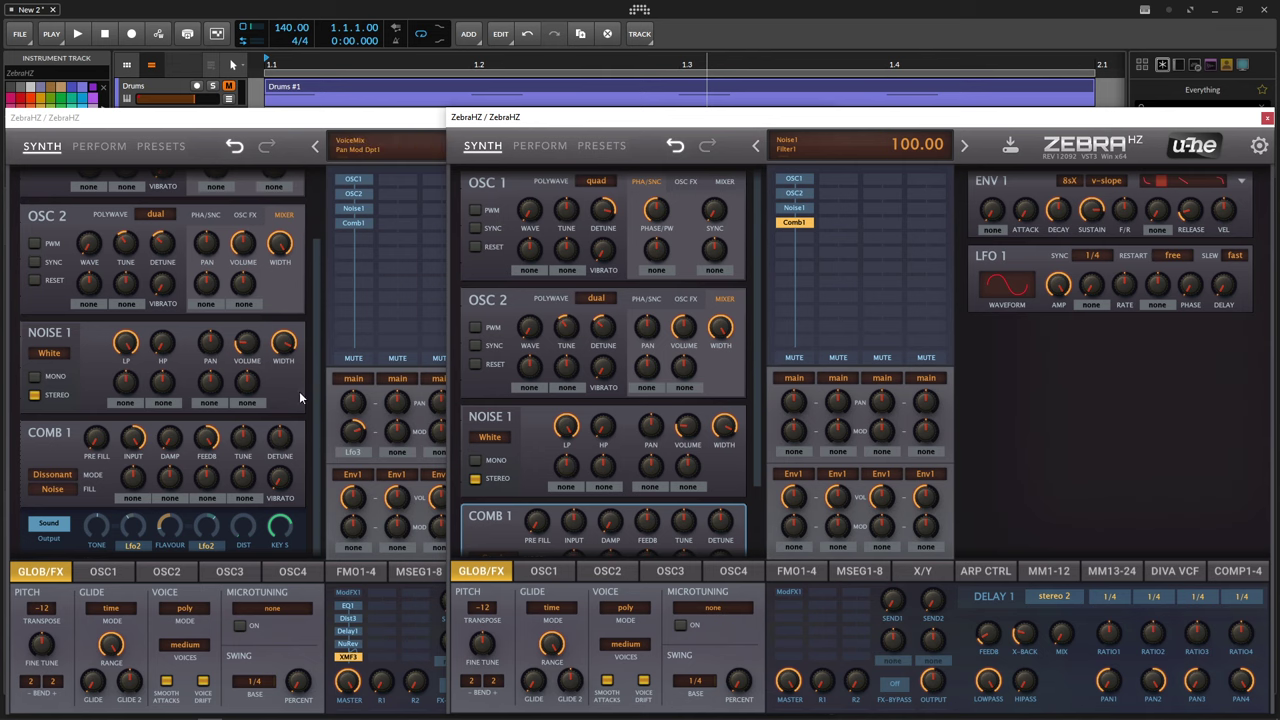
{"action": "left_click", "coordinate": [316, 438]}
{"action": "left_click", "coordinate": [956, 448]}
{"action": "left_click_drag", "start_coordinate": [756, 412], "coordinate": [752, 508]}
Step: Set the Comb 1 mode to Dissonant
{"action": "left_click", "coordinate": [493, 473]}
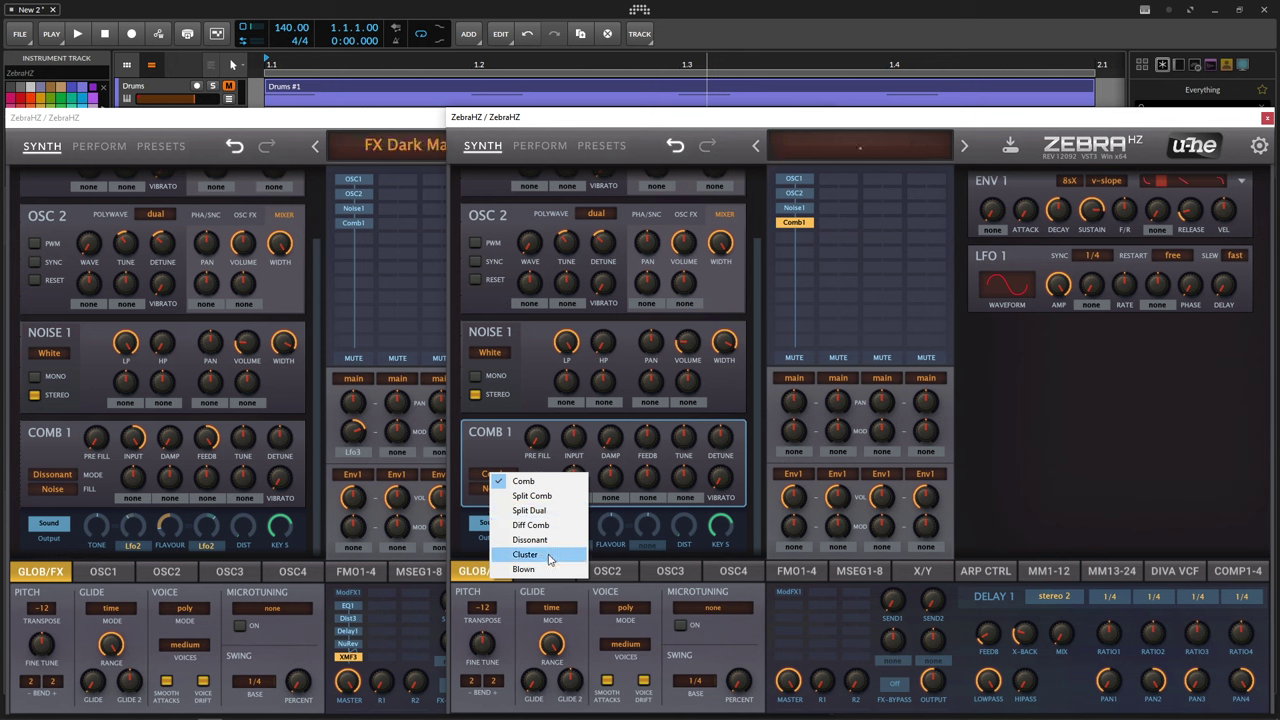
{"action": "left_click", "coordinate": [537, 540]}
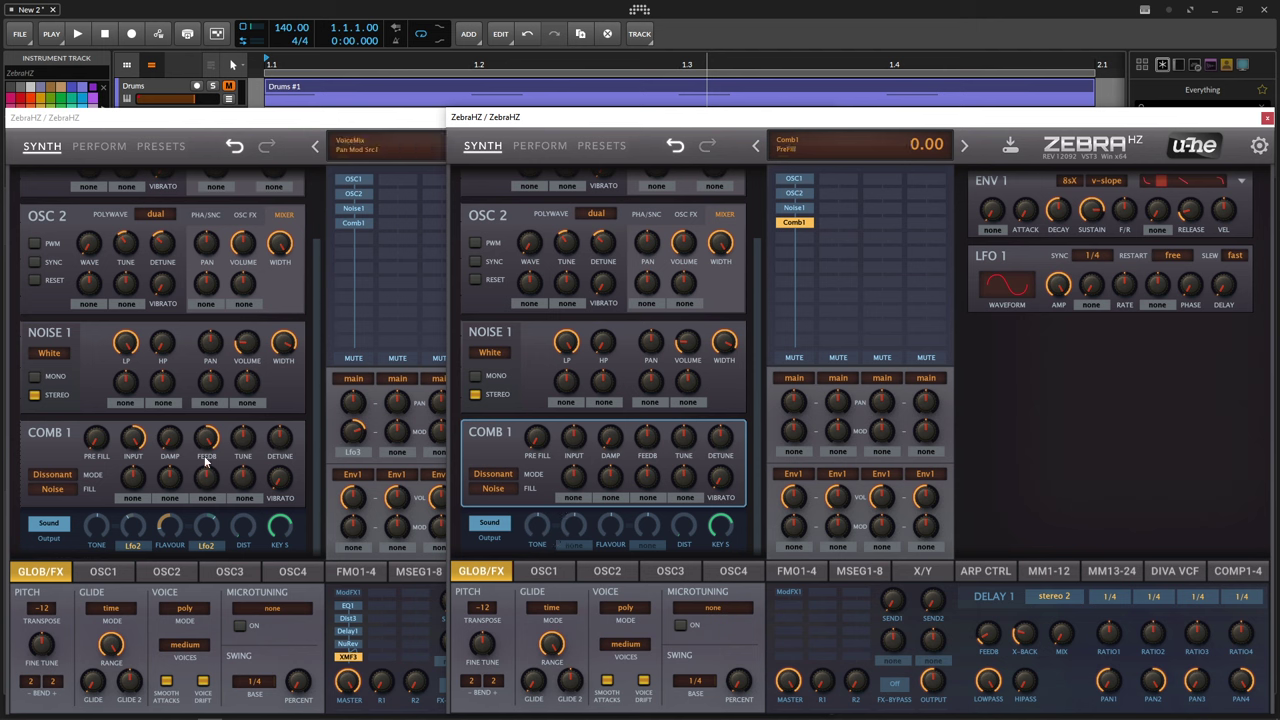
{"action": "left_click", "coordinate": [145, 452]}
{"action": "left_click", "coordinate": [1056, 455]}
Step: Raise Comb 1 feedback to match the reference and adjust its tone
{"action": "left_click", "coordinate": [178, 458]}
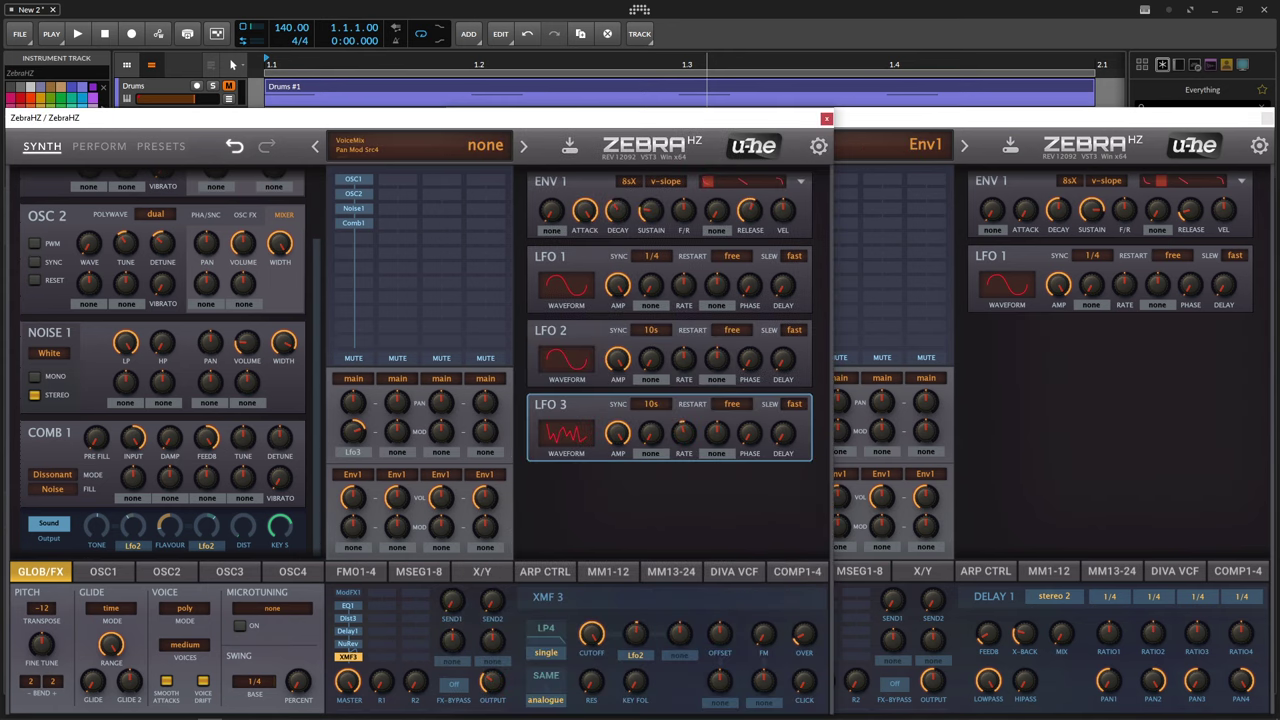
{"action": "left_click", "coordinate": [840, 417]}
{"action": "left_click_drag", "start_coordinate": [657, 441], "coordinate": [650, 401]}
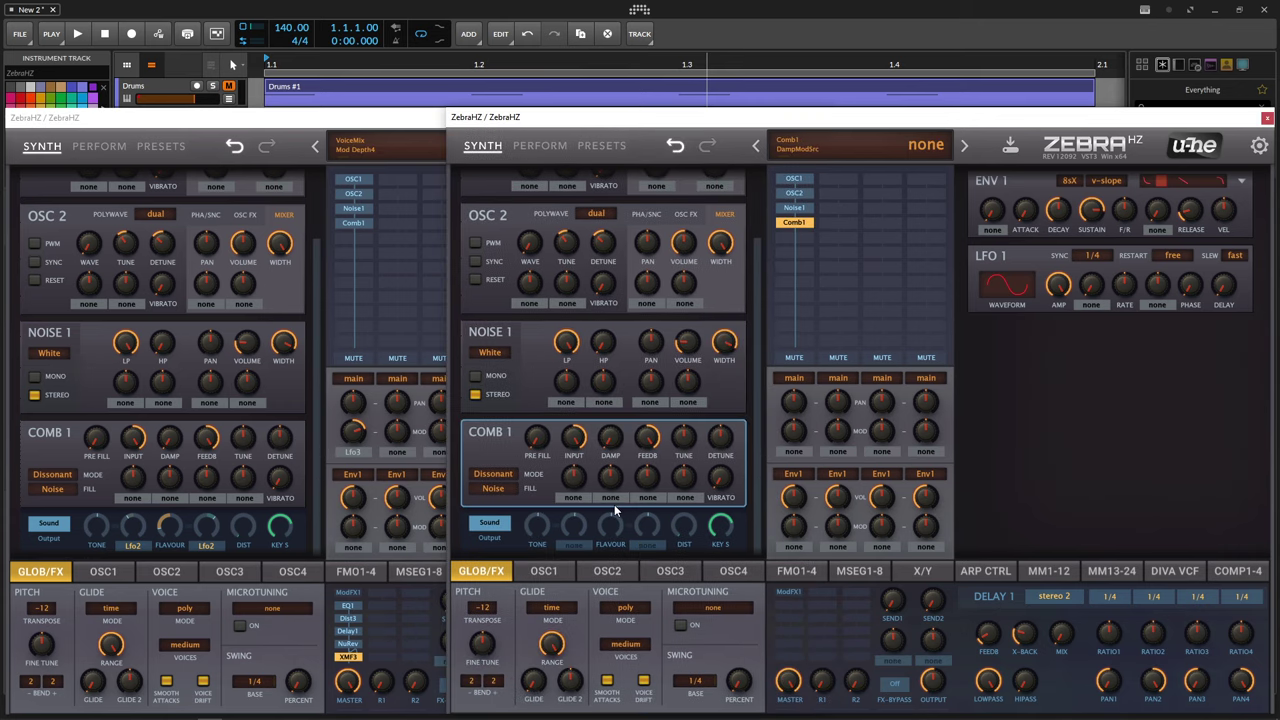
{"action": "left_click_drag", "start_coordinate": [527, 535], "coordinate": [542, 458]}
Step: Centre the comb tone and modulate it with Lfo2 at depth about -24
{"action": "double_click", "coordinate": [537, 535]}
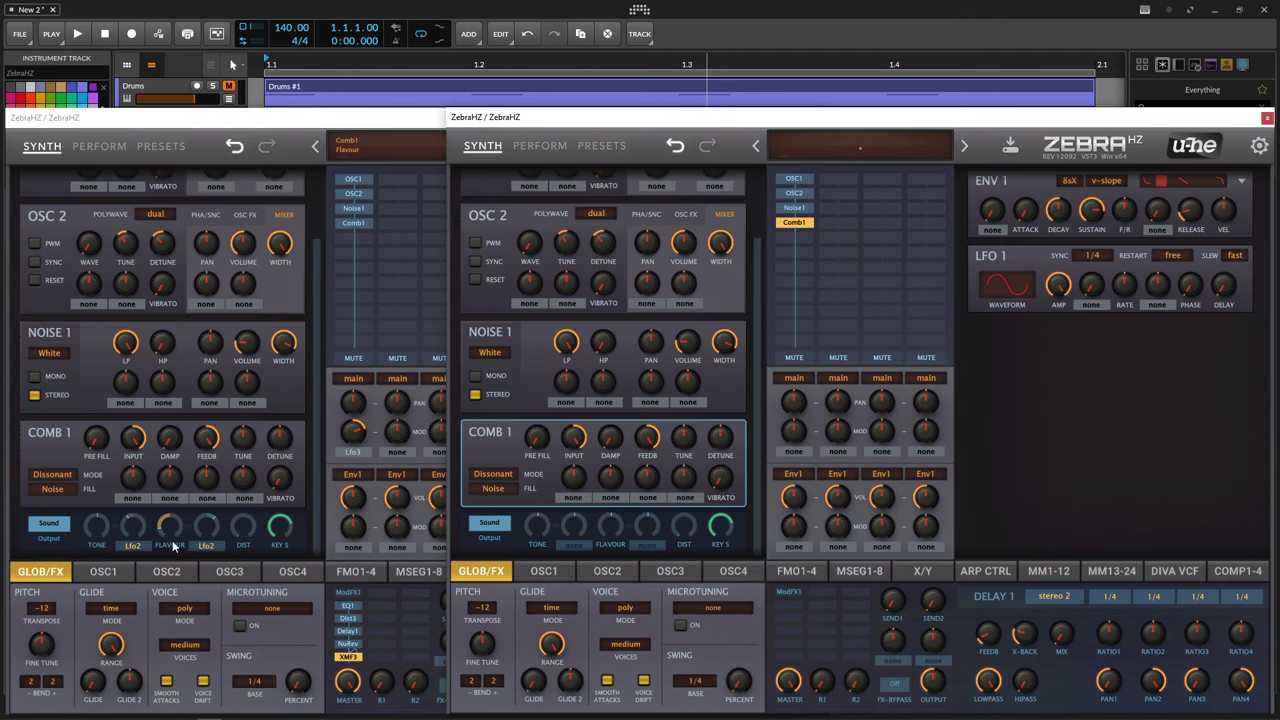
{"action": "left_click", "coordinate": [576, 546]}
{"action": "left_click", "coordinate": [610, 564]}
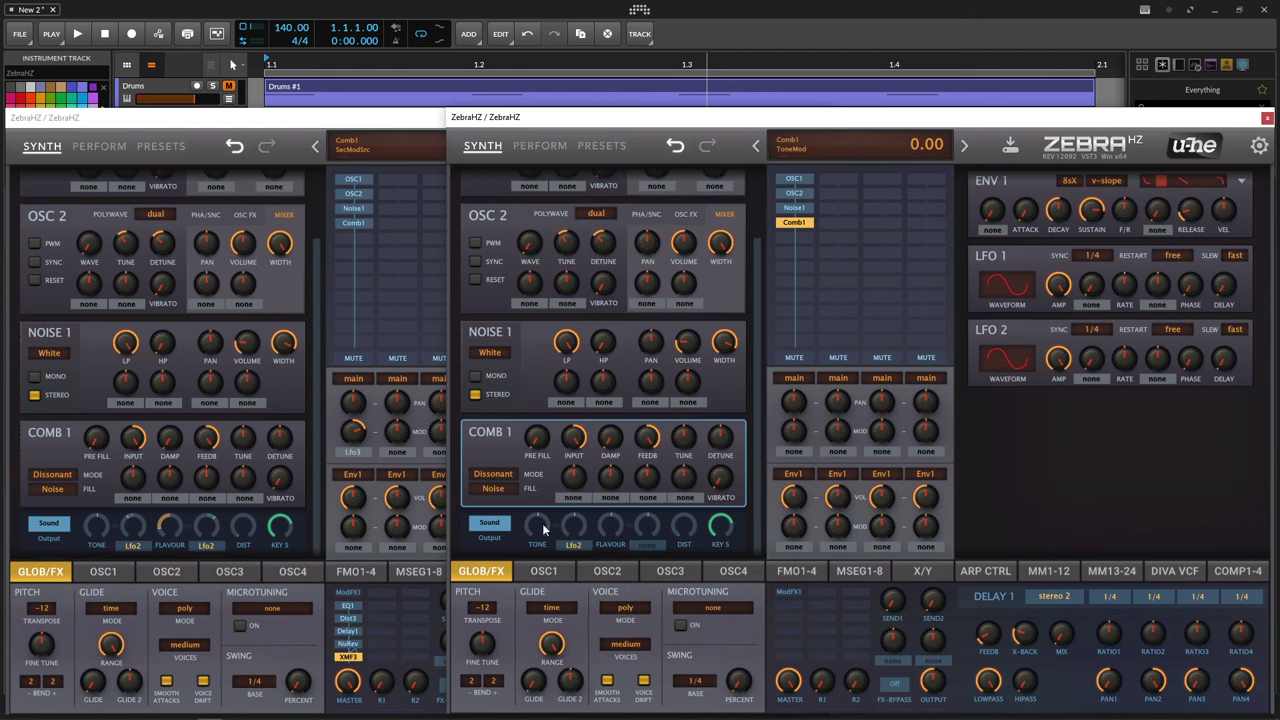
{"action": "left_click", "coordinate": [168, 562]}
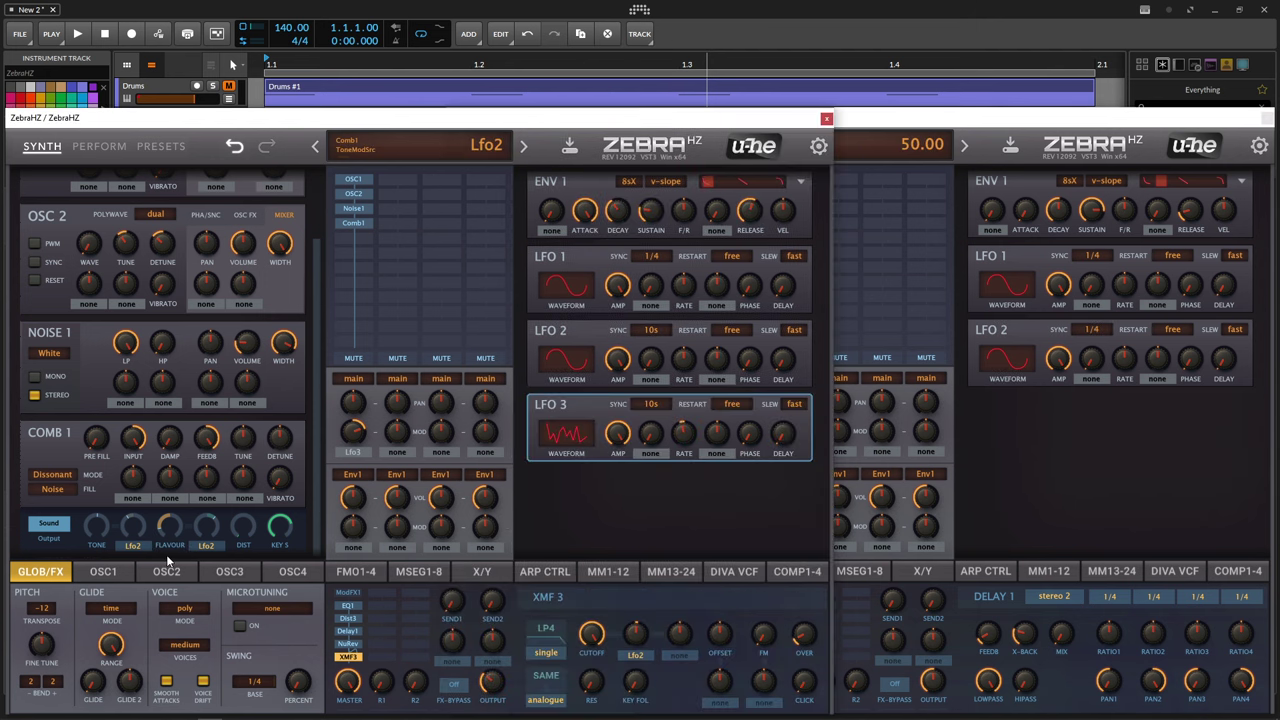
{"action": "left_click", "coordinate": [868, 515]}
{"action": "left_click_drag", "start_coordinate": [573, 533], "coordinate": [572, 538]}
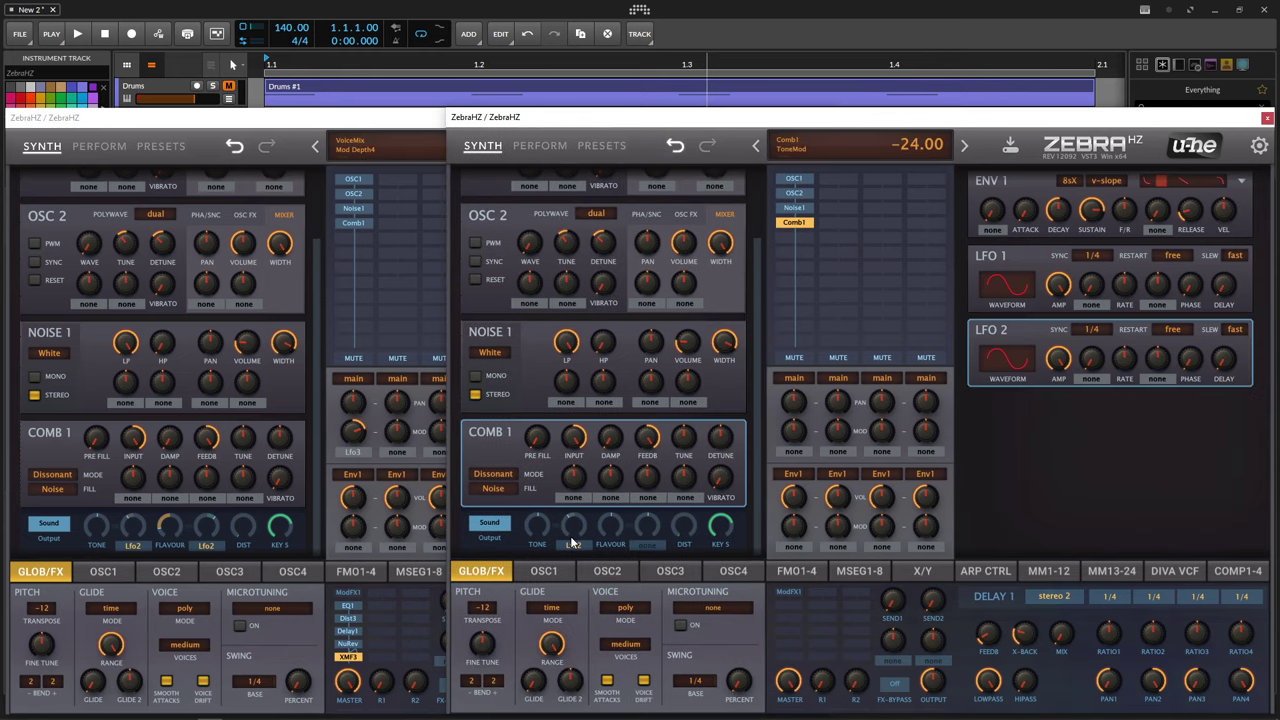
Step: Lower the comb flavour to about -80, modulated by Lfo2 at about 24
{"action": "left_click", "coordinate": [172, 528]}
{"action": "left_click", "coordinate": [866, 530]}
{"action": "mouse_move", "coordinate": [613, 527]}
{"action": "left_mouse_down"}
{"action": "mouse_move", "coordinate": [611, 562]}
{"action": "mouse_move", "coordinate": [608, 549]}
{"action": "left_mouse_up"}
{"action": "left_click", "coordinate": [227, 548]}
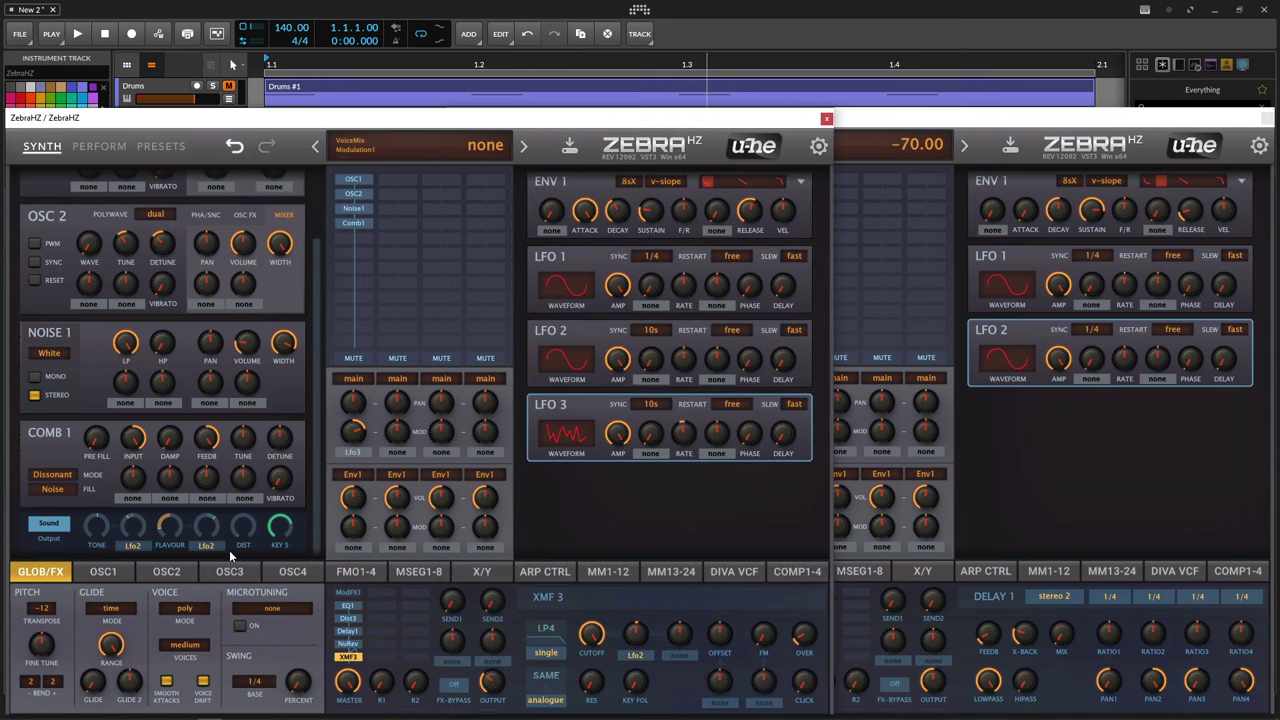
{"action": "left_click", "coordinate": [1011, 496]}
{"action": "left_click", "coordinate": [646, 544]}
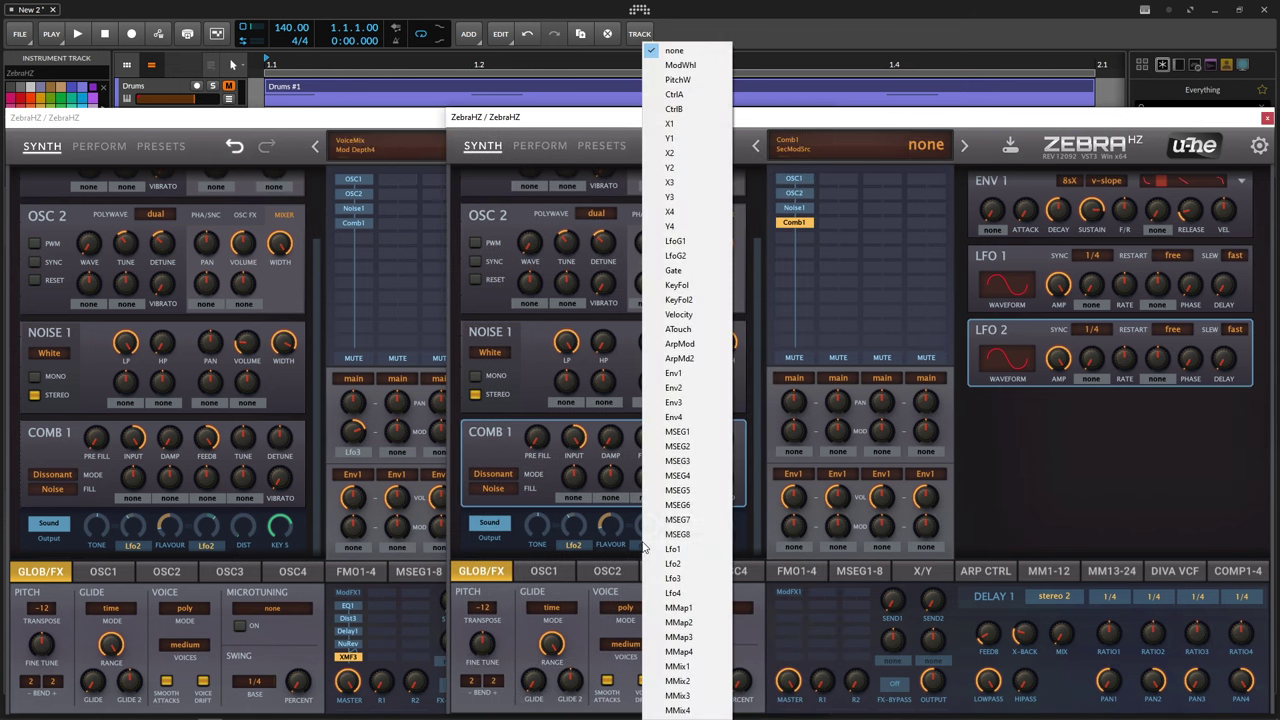
{"action": "left_click", "coordinate": [660, 558]}
{"action": "left_click_drag", "start_coordinate": [657, 528], "coordinate": [657, 518]}
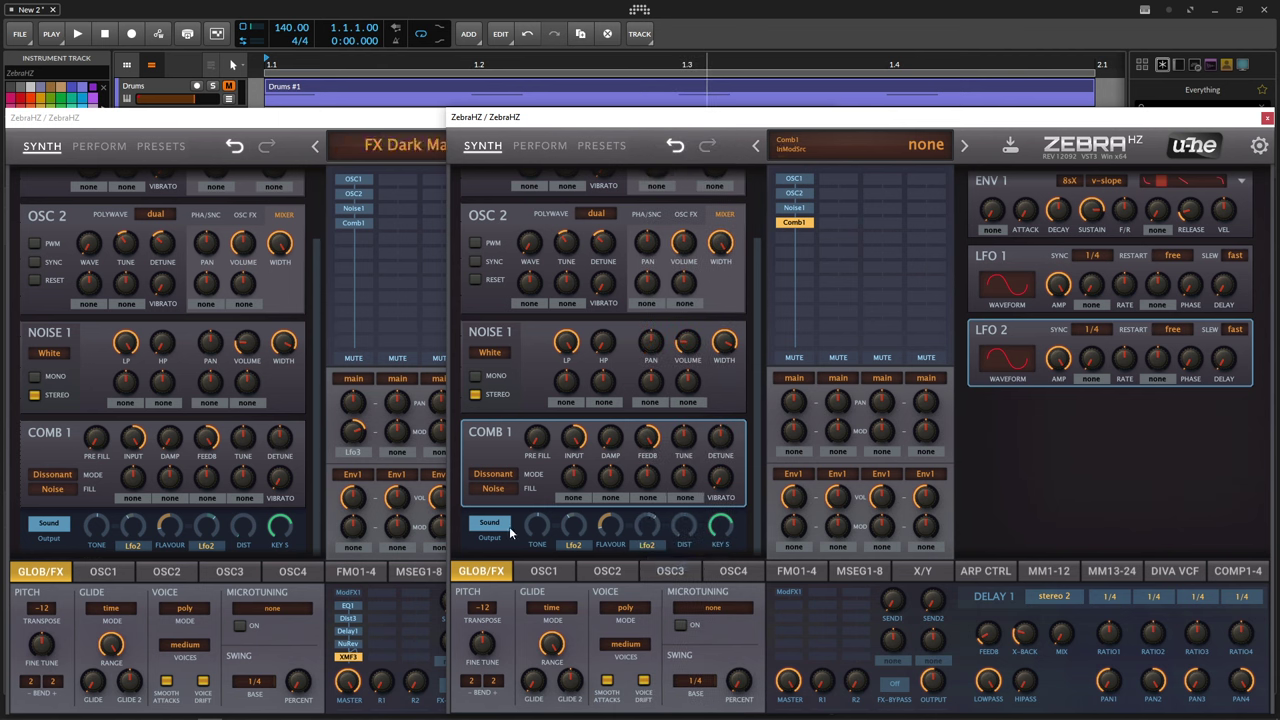
Step: Set LFO 2's sync to 10s
{"action": "left_click", "coordinate": [400, 120]}
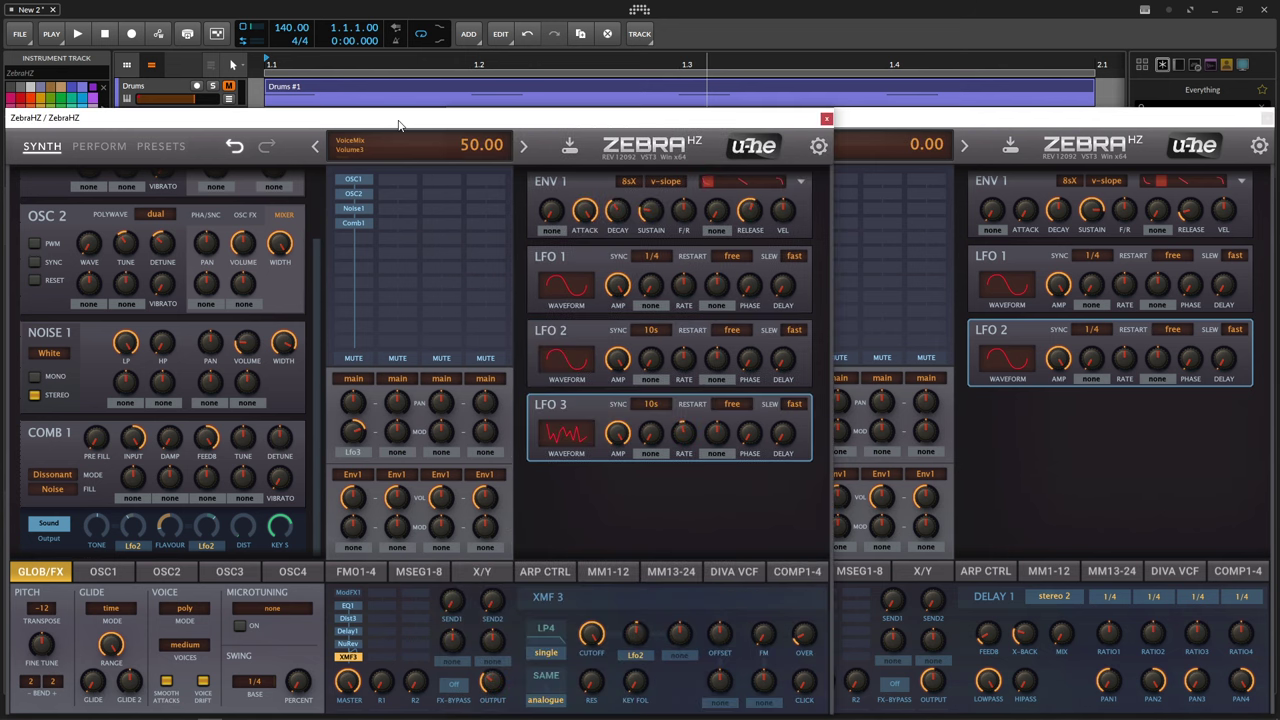
{"action": "left_click", "coordinate": [1090, 330]}
{"action": "left_click", "coordinate": [1118, 358]}
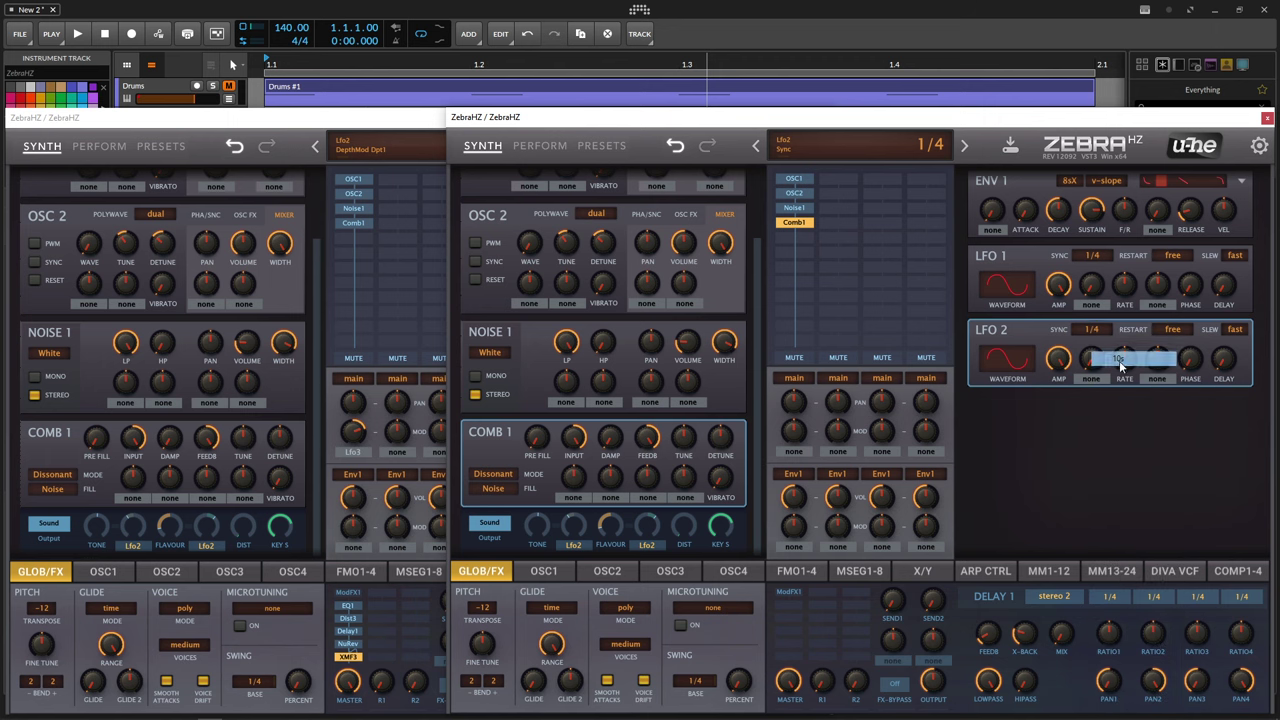
{"action": "left_click", "coordinate": [412, 156]}
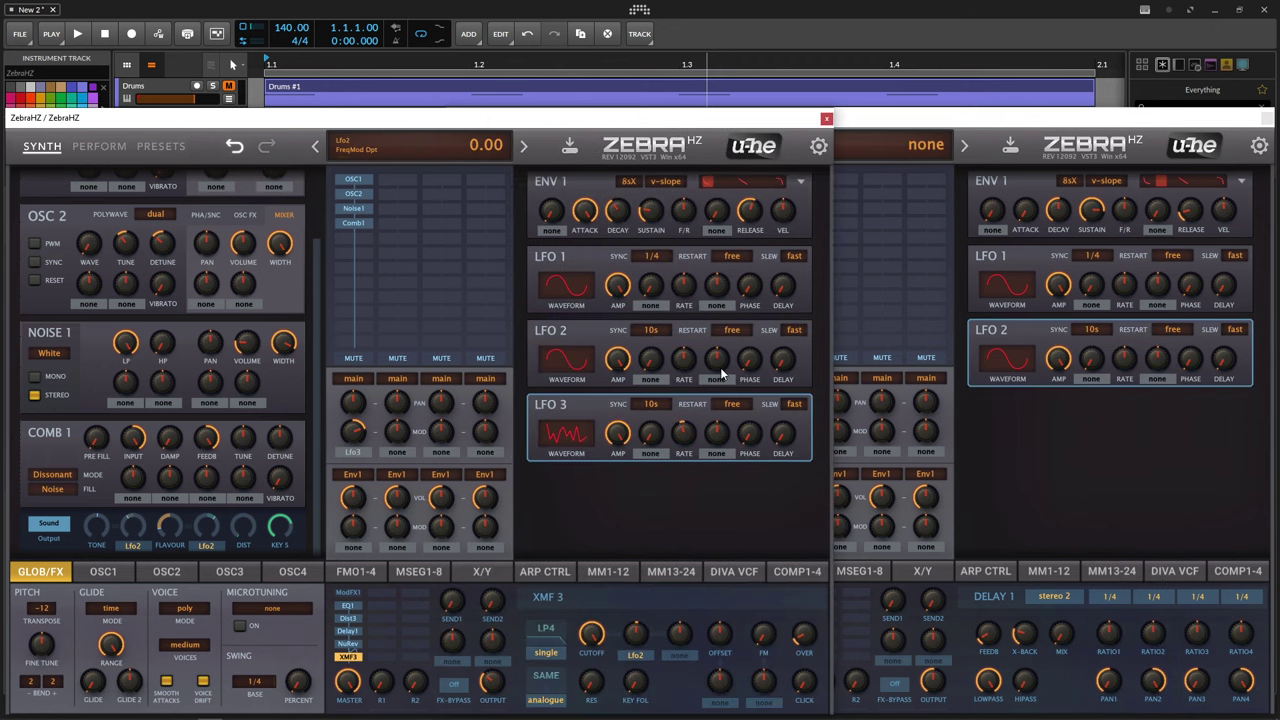
{"action": "left_click", "coordinate": [962, 410]}
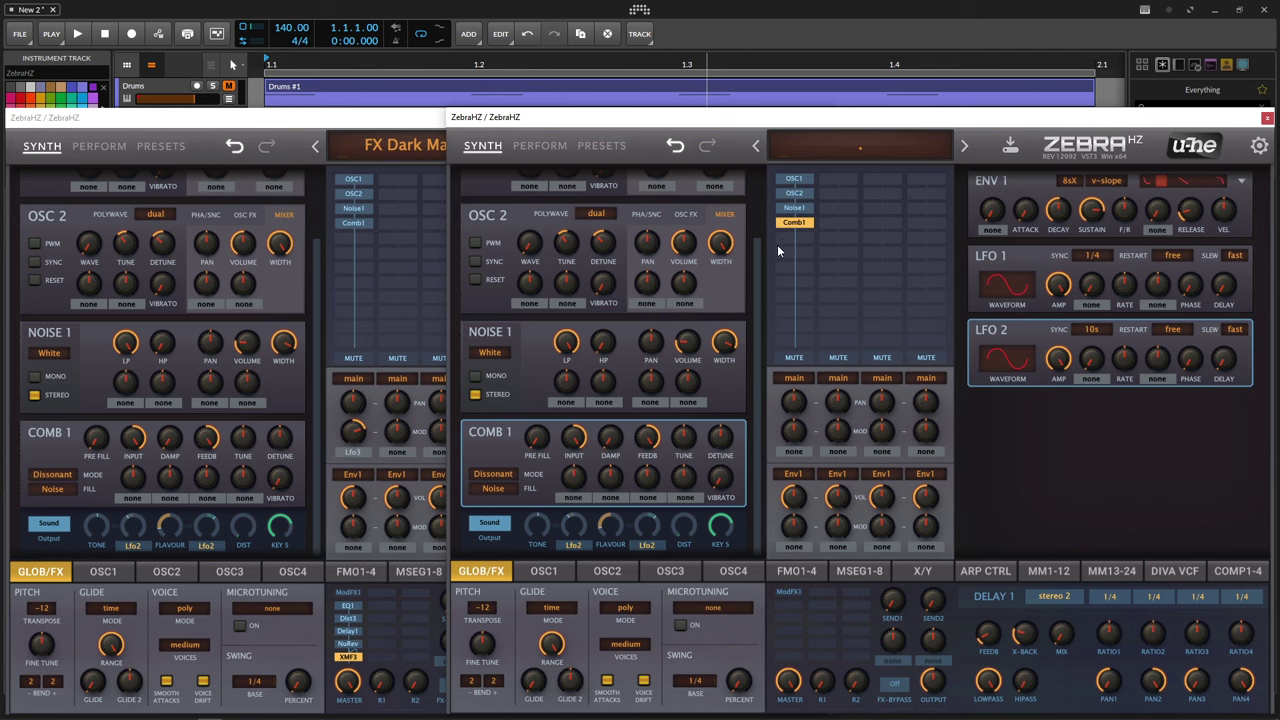
{"action": "mouse_move", "coordinate": [618, 240]}
{"action": "left_click", "coordinate": [425, 124]}
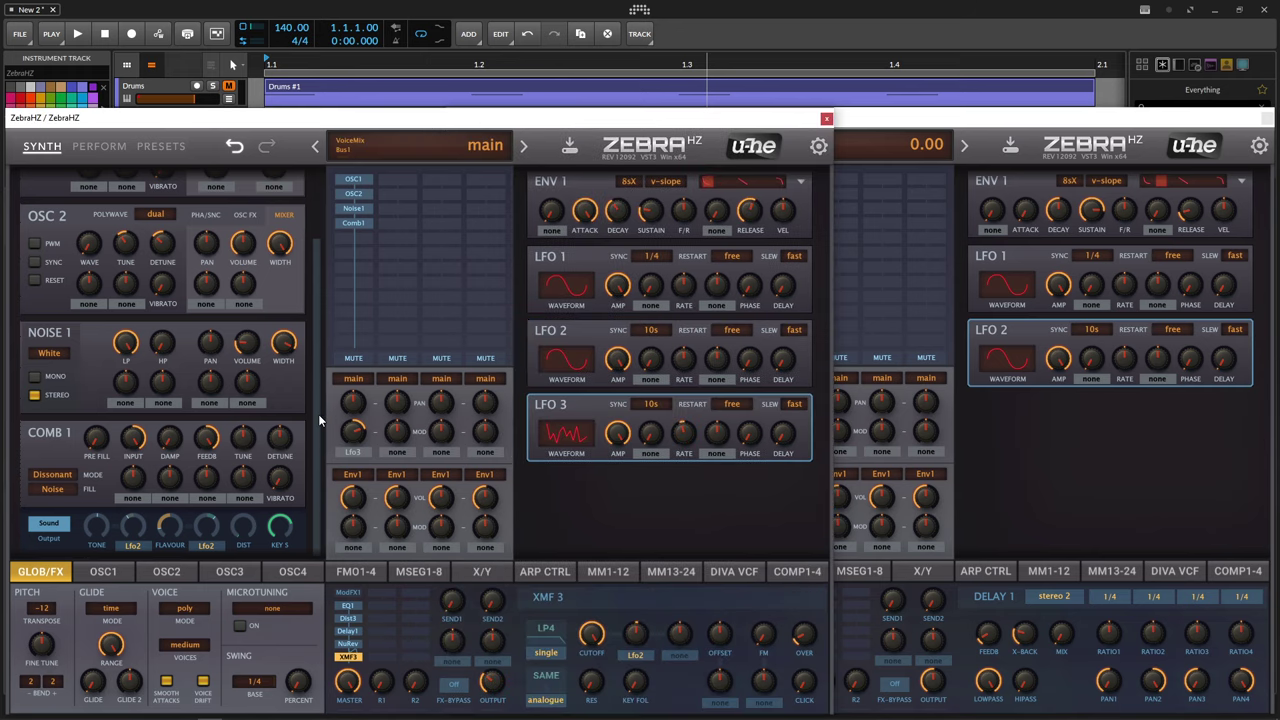
{"action": "scroll", "coordinate": [318, 414], "scroll_direction": "up", "scroll_amount": 3}
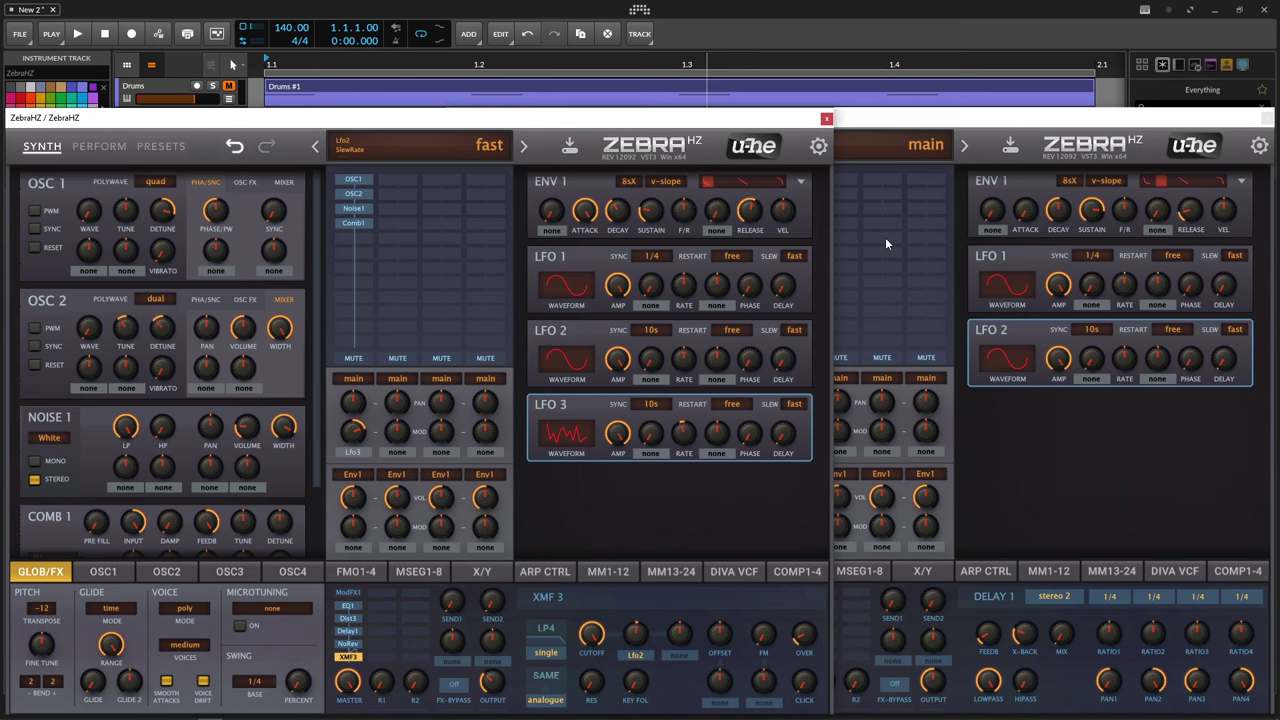
Step: Lower the new patch's envelope 1 decay to about 39
{"action": "left_click", "coordinate": [1110, 414]}
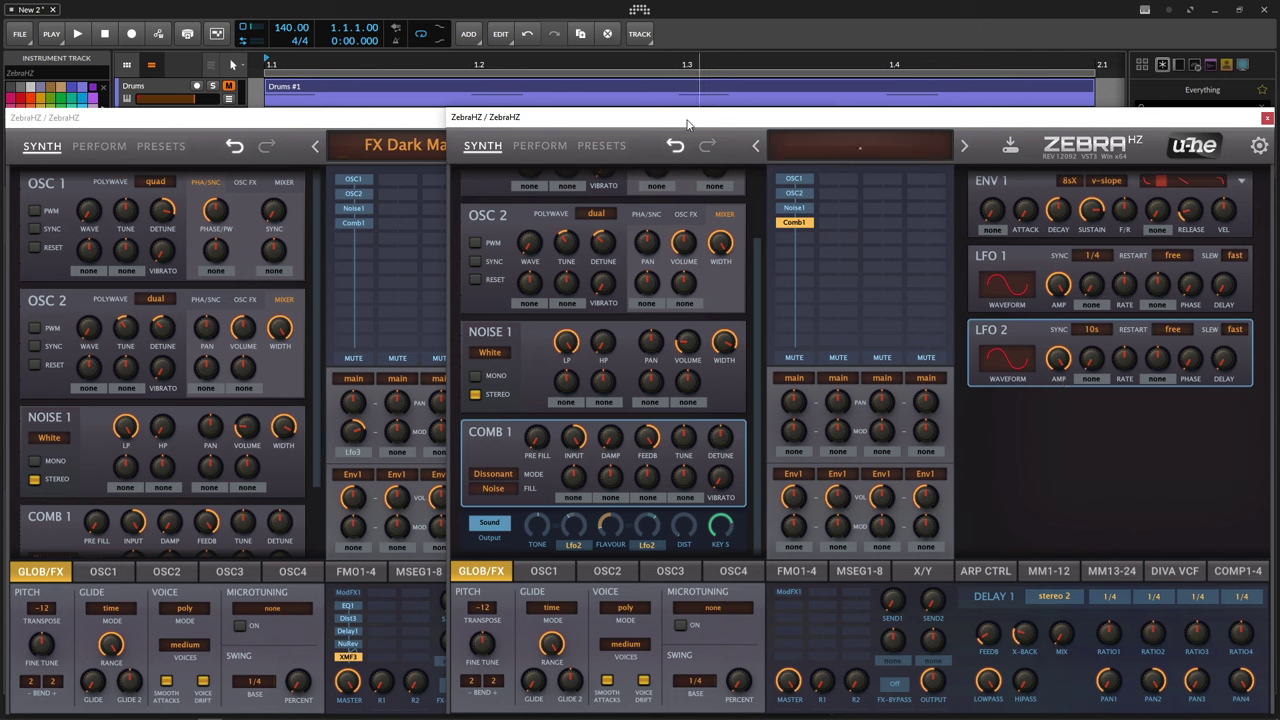
{"action": "left_click", "coordinate": [405, 126]}
{"action": "left_click", "coordinate": [1034, 434]}
{"action": "left_click", "coordinate": [393, 126]}
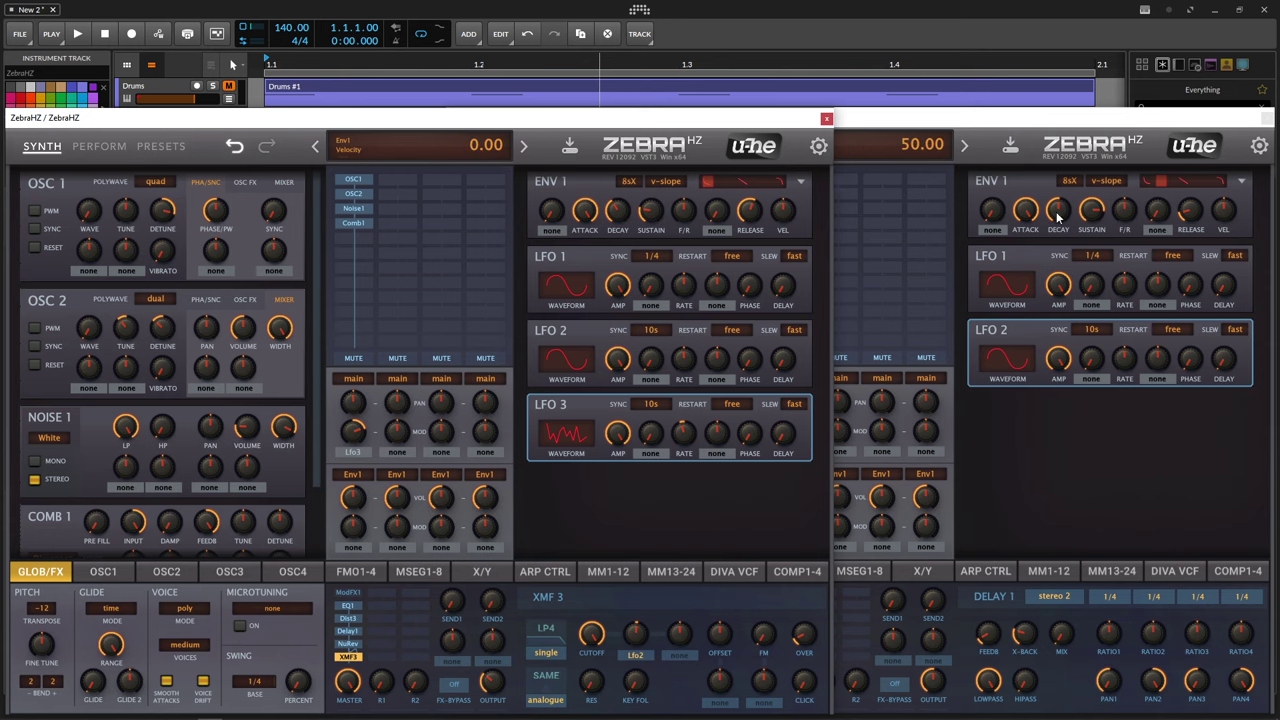
{"action": "left_click_drag", "start_coordinate": [1060, 209], "coordinate": [1063, 233]}
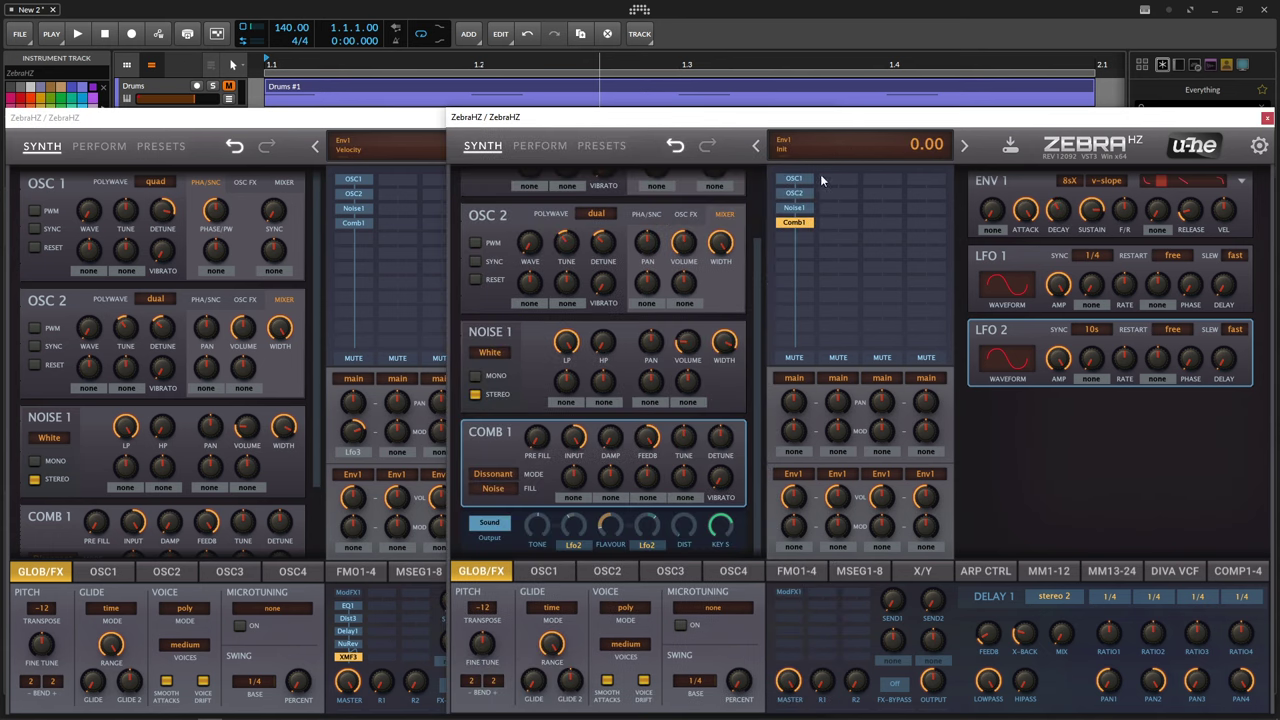
{"action": "left_click", "coordinate": [430, 128]}
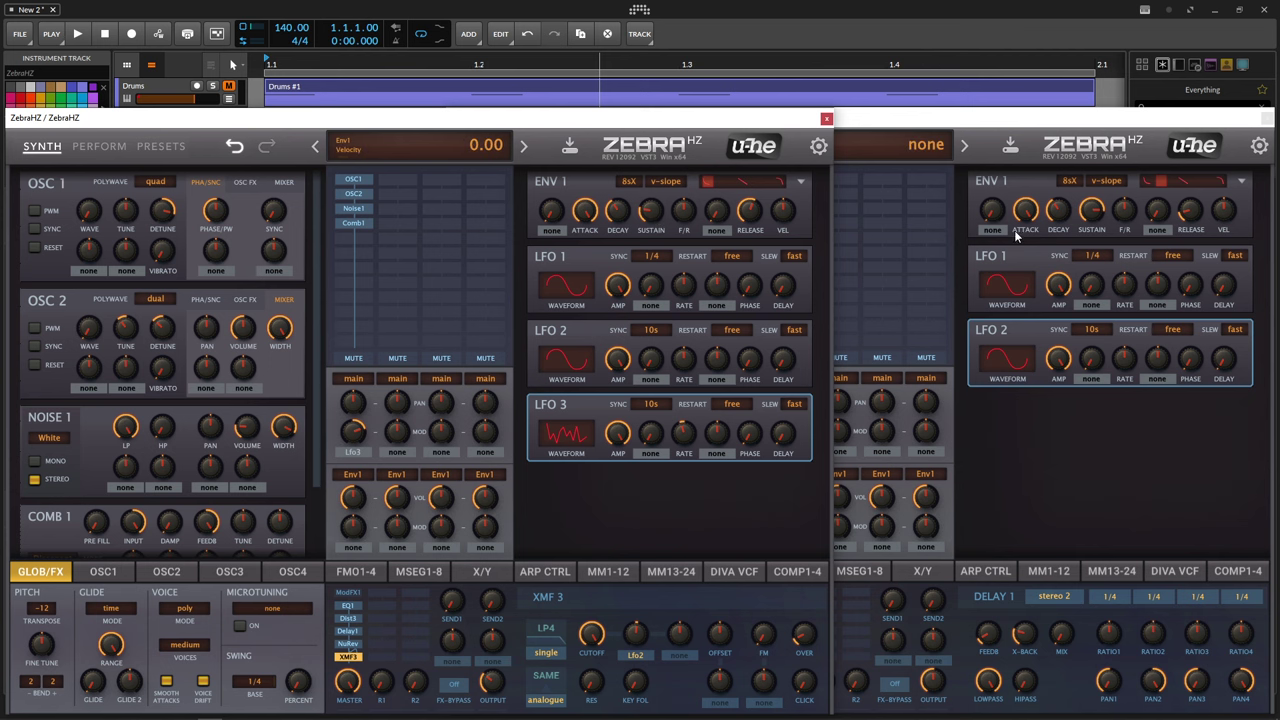
Step: Set envelope 1 sustain to about 22.5, slope to -86, and release to 45.50
{"action": "left_click_drag", "start_coordinate": [1099, 216], "coordinate": [1092, 305]}
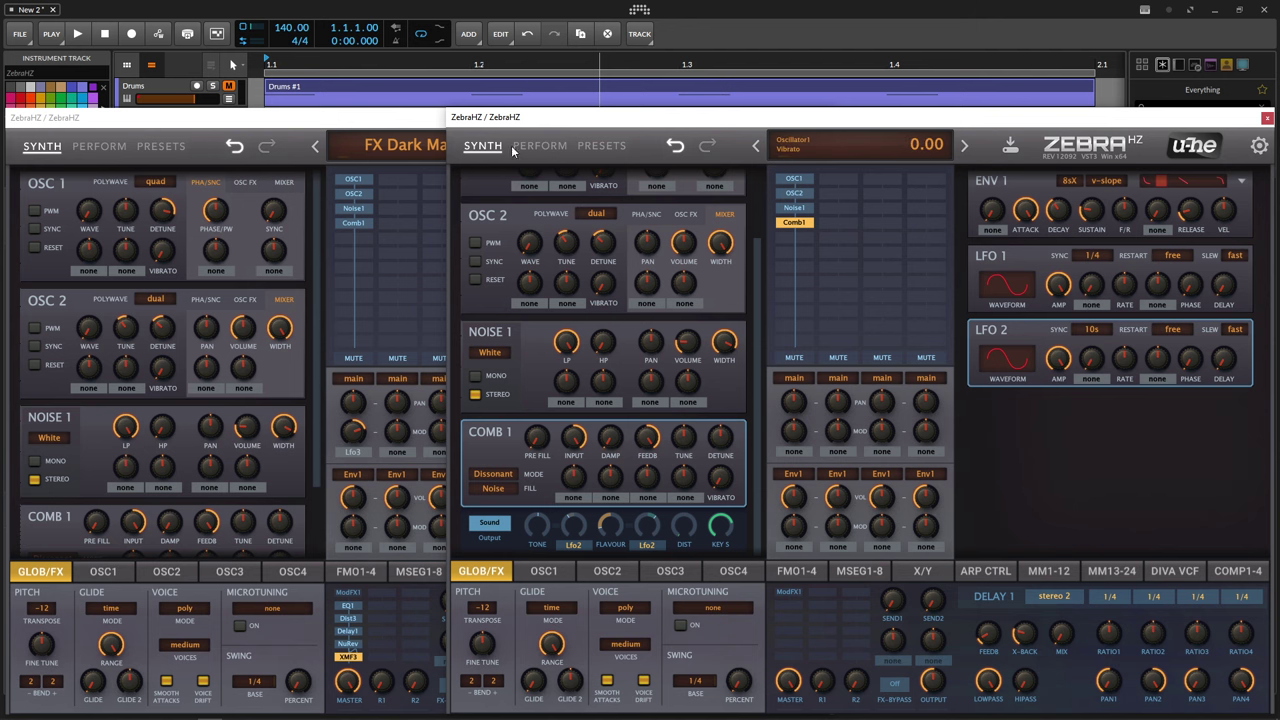
{"action": "left_click", "coordinate": [401, 121]}
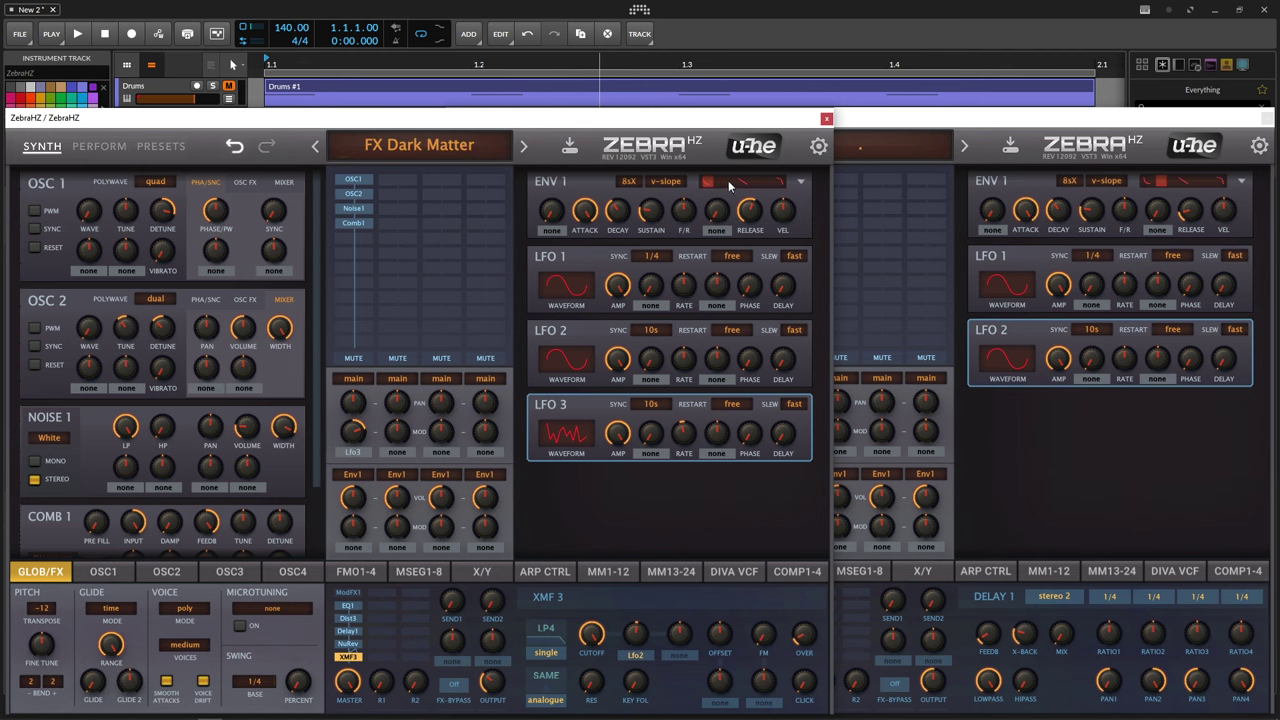
{"action": "left_click_drag", "start_coordinate": [1168, 182], "coordinate": [1150, 183]}
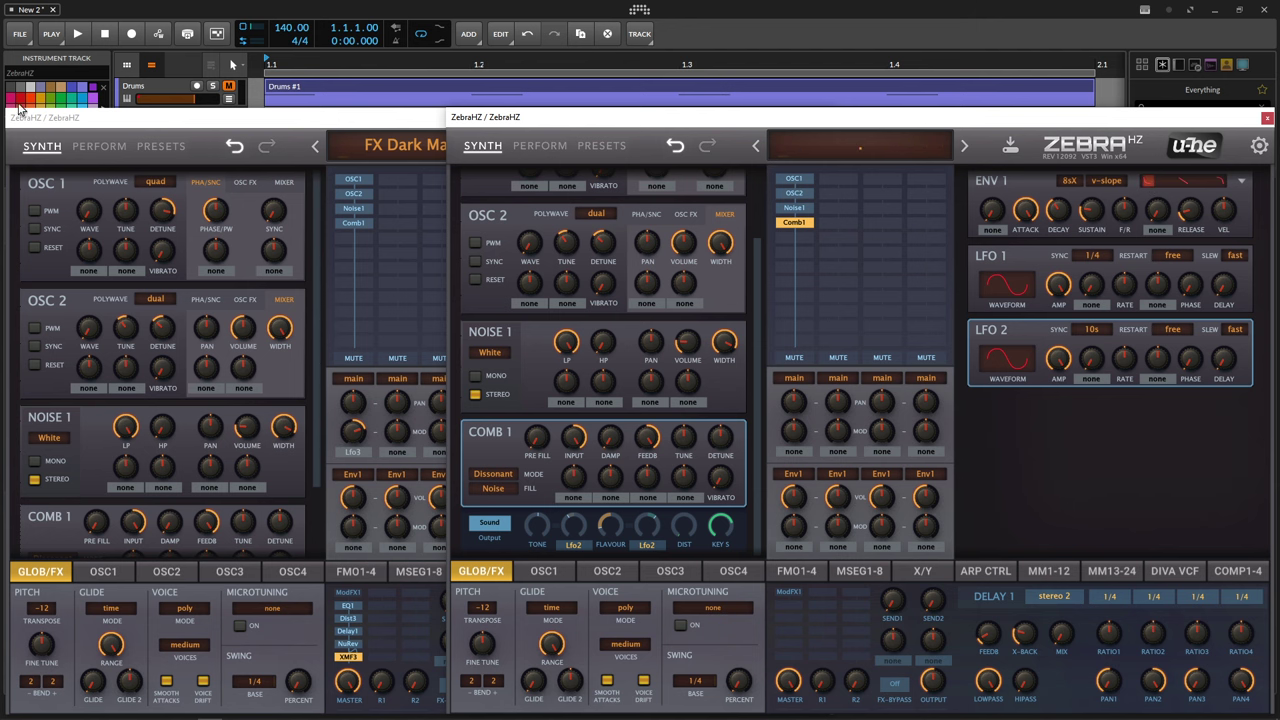
{"action": "left_click", "coordinate": [757, 214]}
{"action": "left_click_drag", "start_coordinate": [757, 214], "coordinate": [757, 214]}
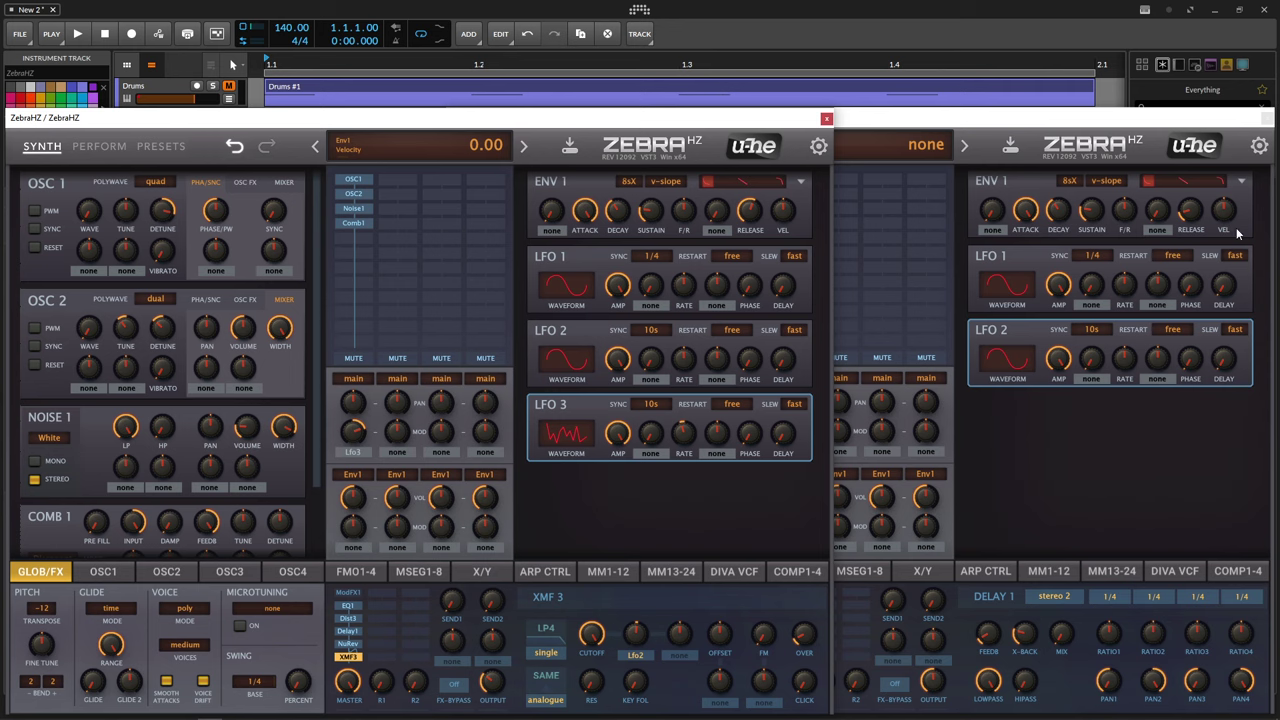
{"action": "left_click_drag", "start_coordinate": [1192, 218], "coordinate": [1194, 153]}
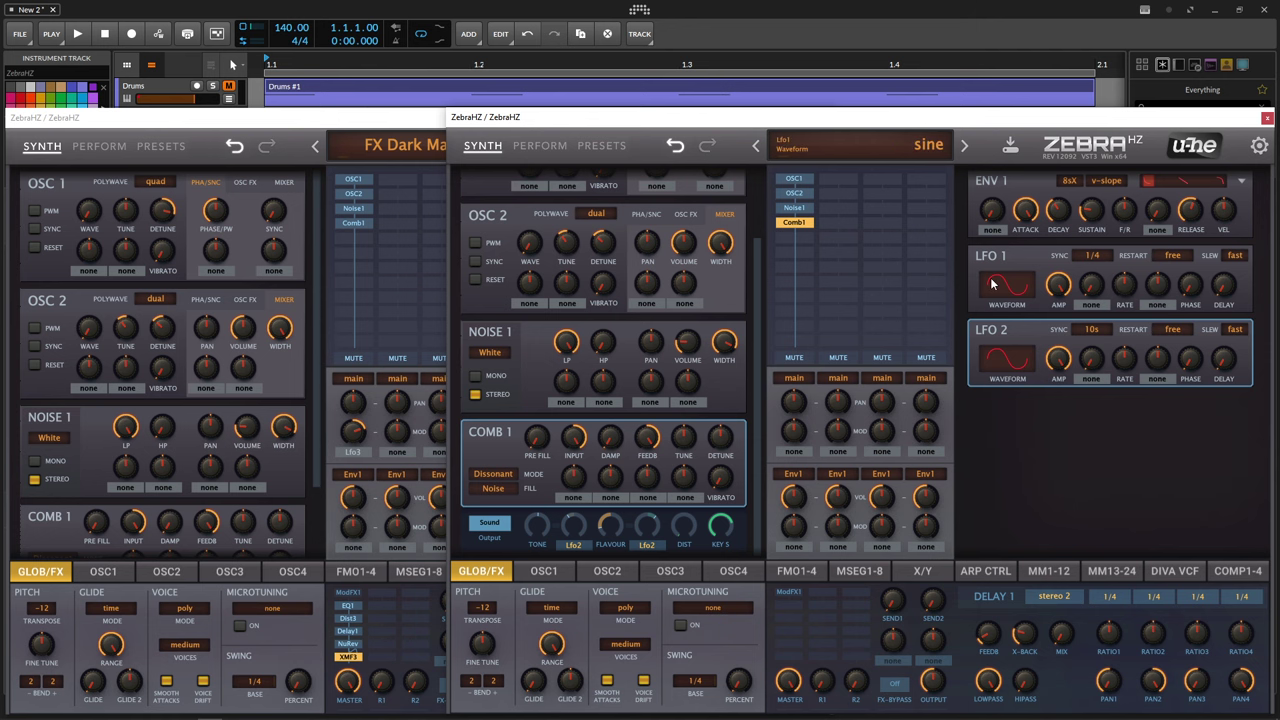
Step: Modulate the voice pan with Lfo3 at amount 46
{"action": "left_click", "coordinate": [397, 126]}
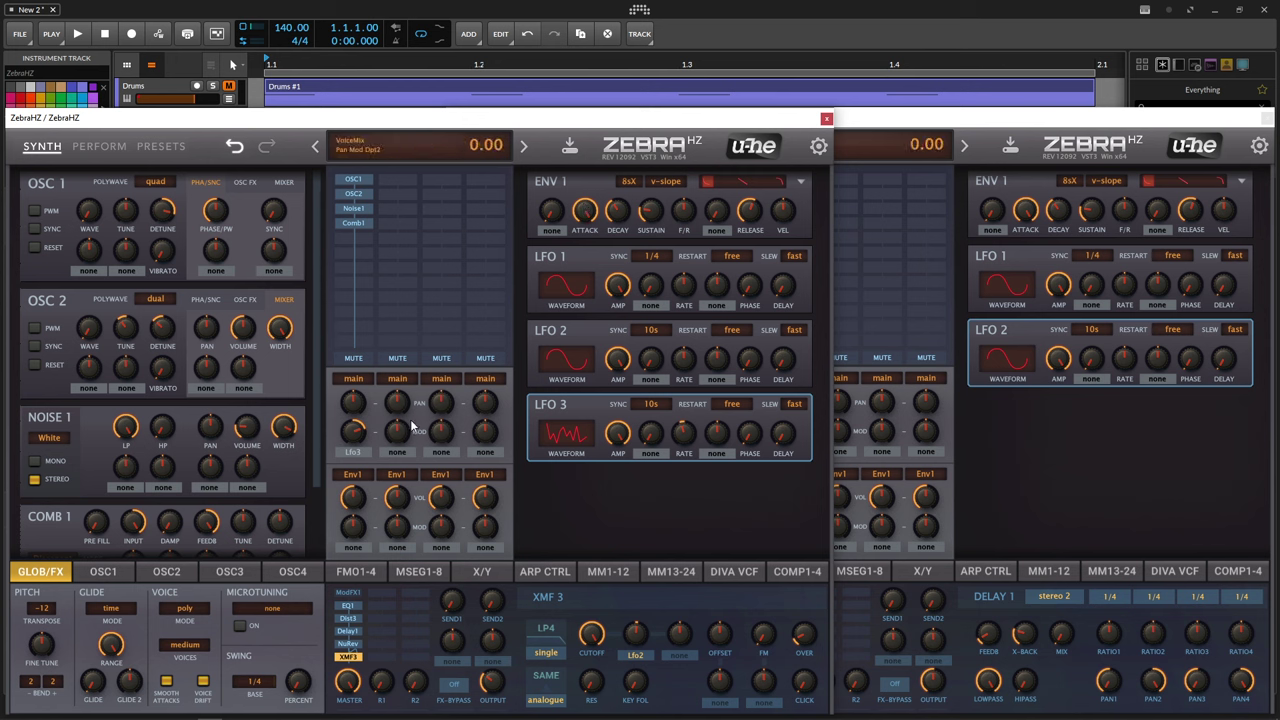
{"action": "left_click", "coordinate": [994, 460]}
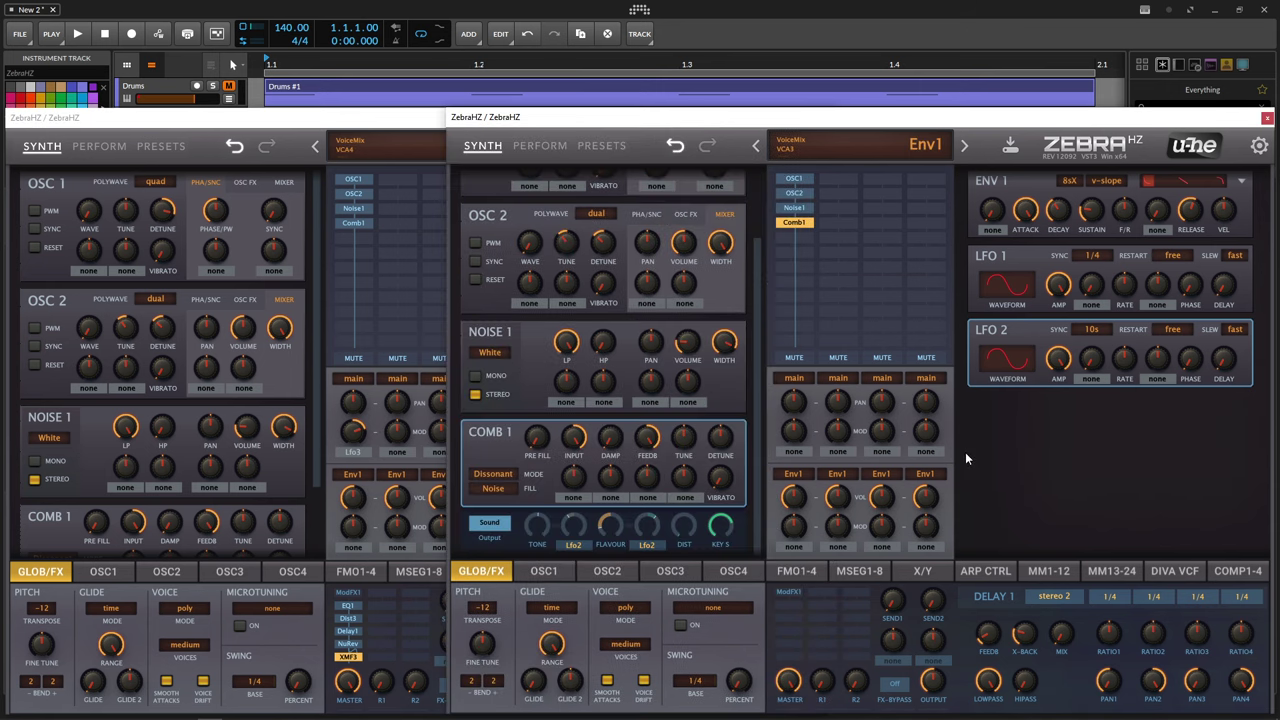
{"action": "left_click", "coordinate": [797, 457]}
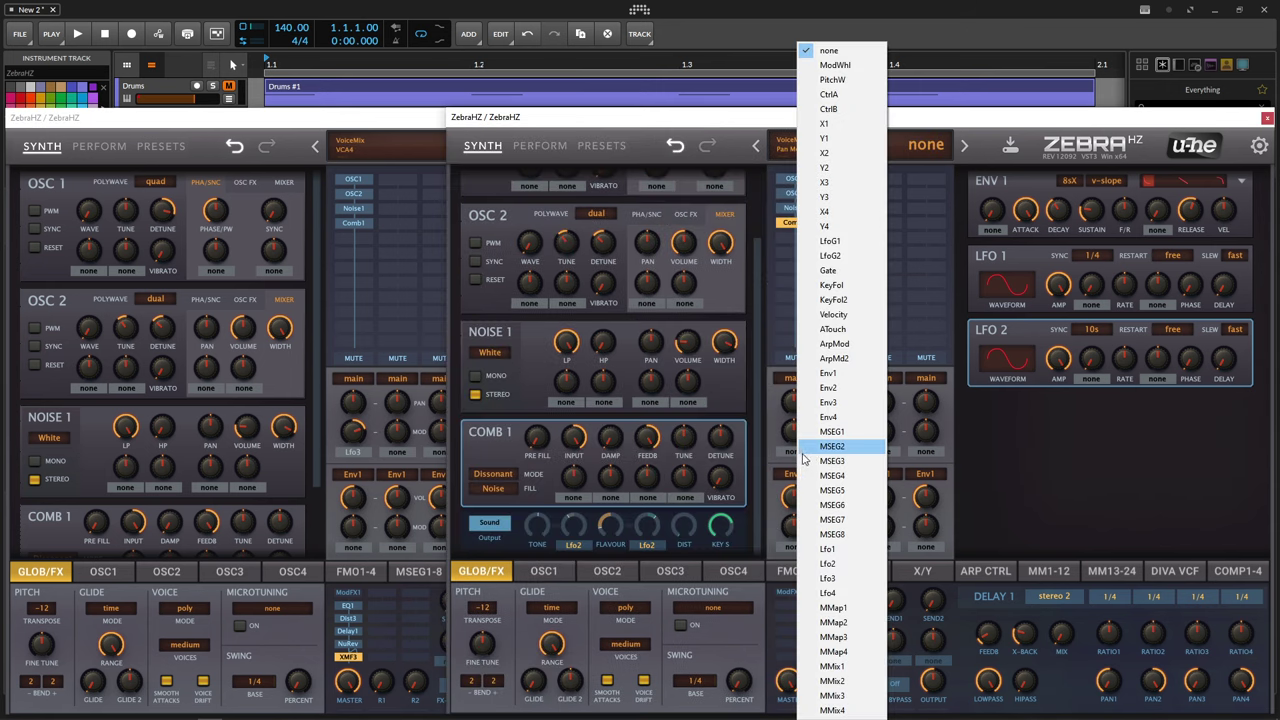
{"action": "left_click", "coordinate": [850, 584]}
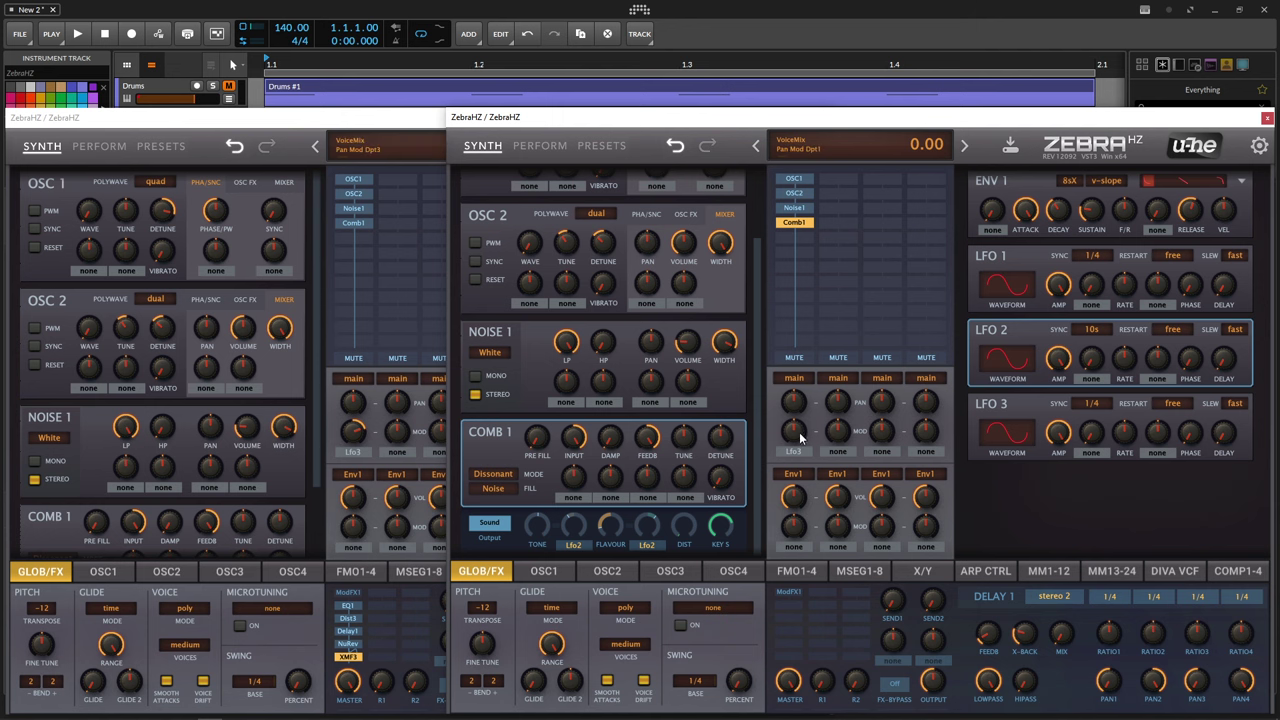
{"action": "left_click", "coordinate": [388, 457]}
{"action": "left_click", "coordinate": [1008, 489]}
{"action": "left_click_drag", "start_coordinate": [792, 434], "coordinate": [792, 404]}
Step: Set LFO 3 sync to 10s and its waveform to rand glide
{"action": "left_click", "coordinate": [428, 310]}
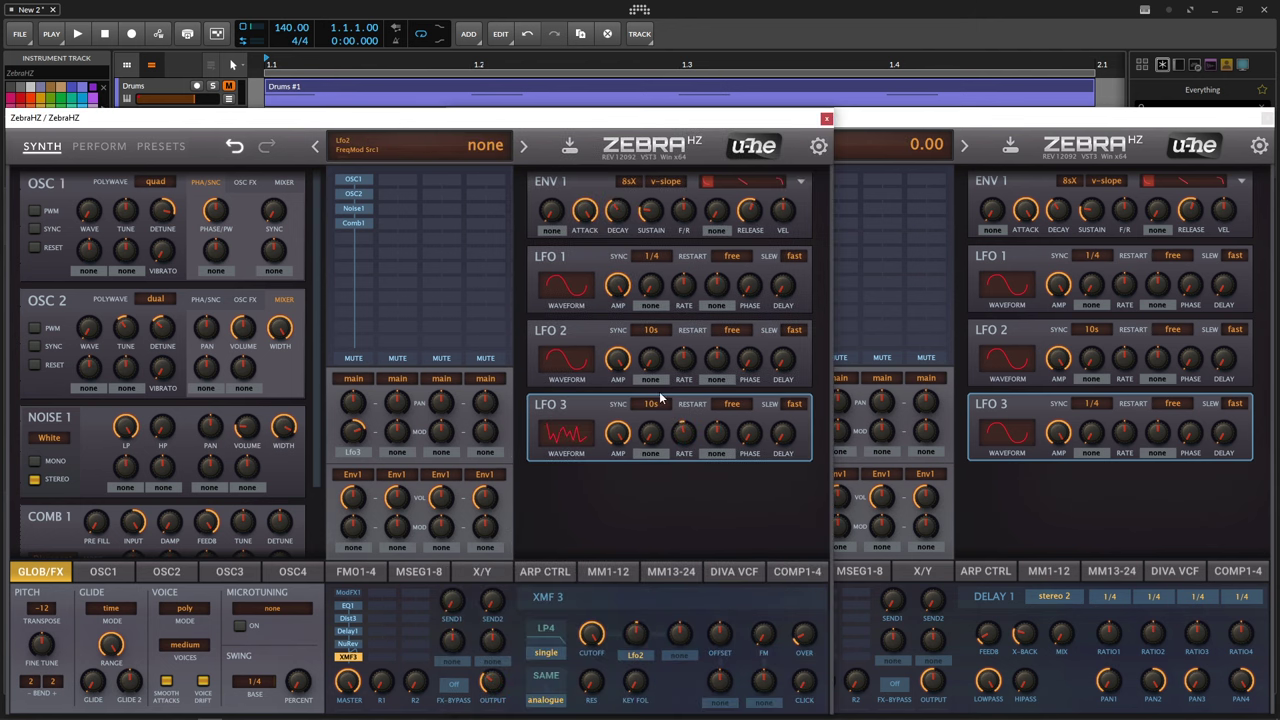
{"action": "left_click", "coordinate": [1092, 403]}
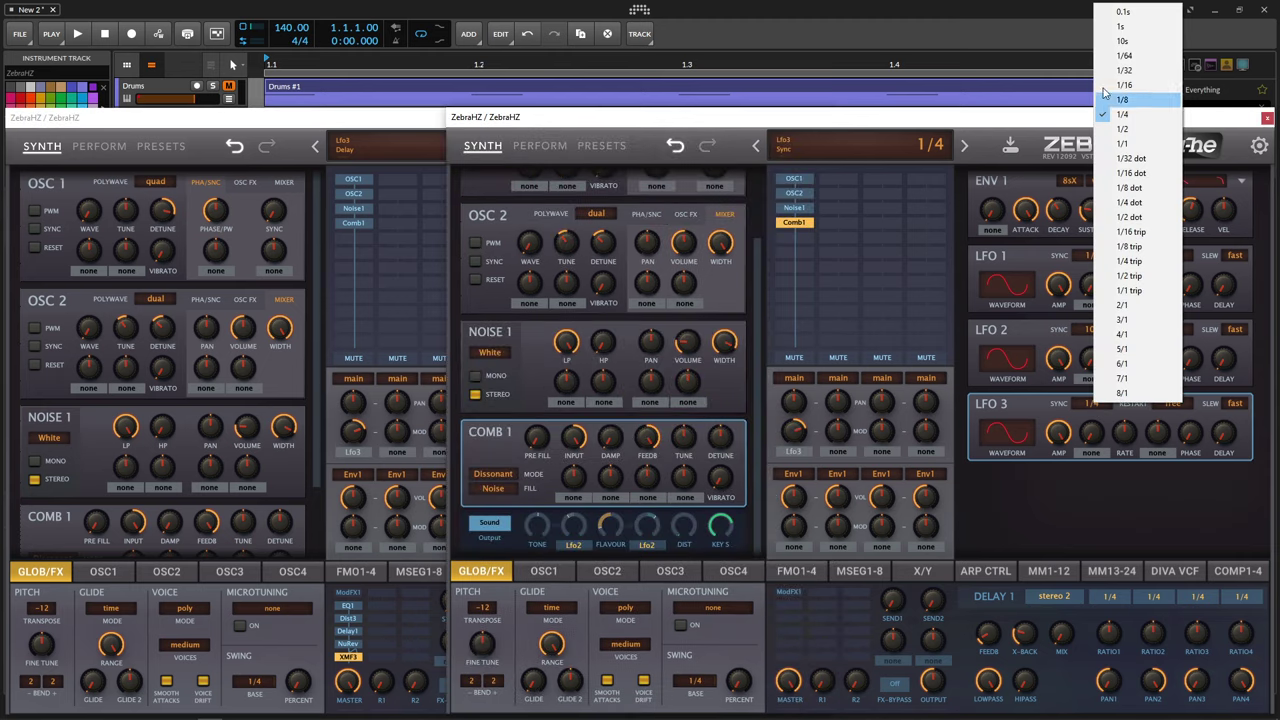
{"action": "left_click", "coordinate": [1138, 48]}
{"action": "left_click", "coordinate": [1010, 430]}
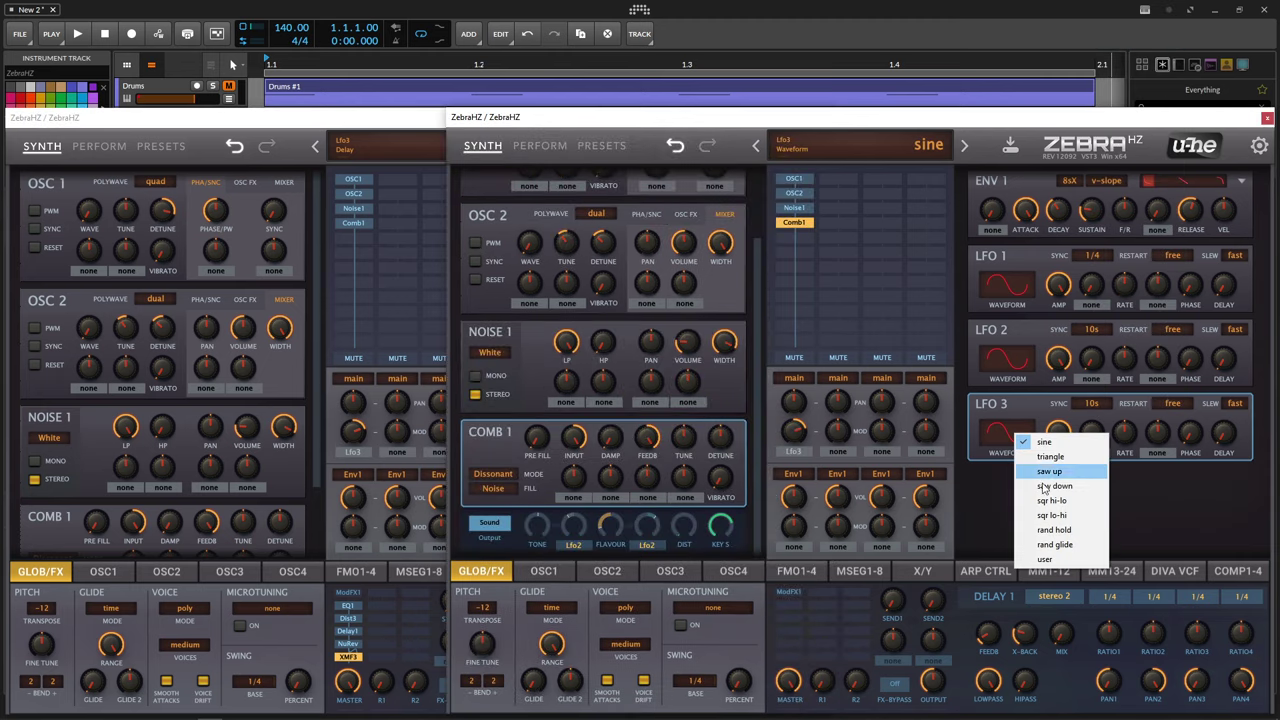
{"action": "left_click", "coordinate": [1072, 544]}
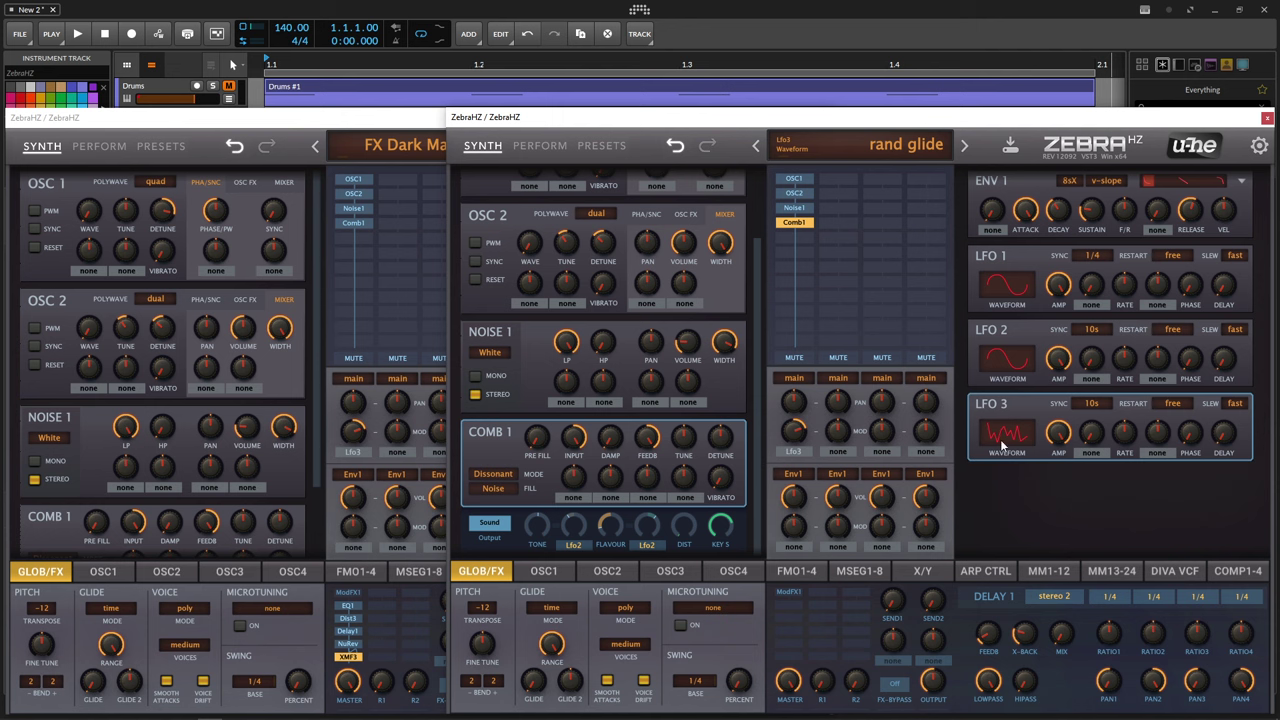
{"action": "left_click", "coordinate": [393, 130]}
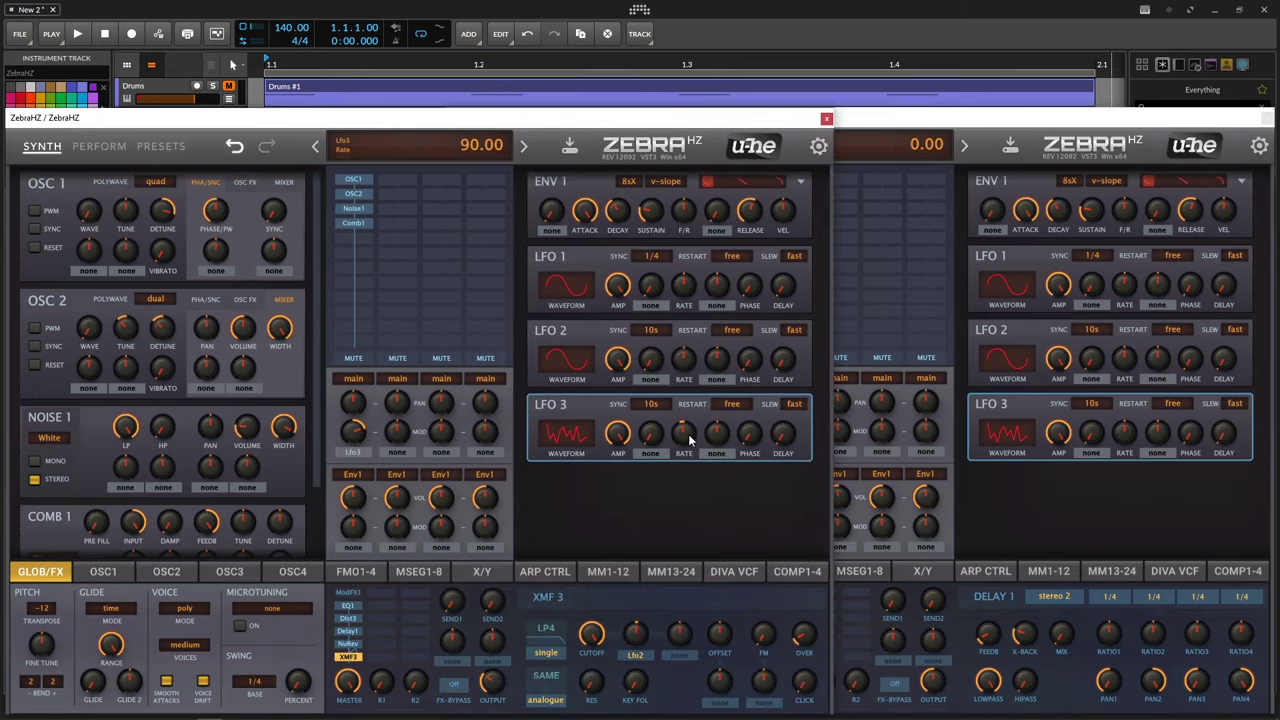
{"action": "left_click", "coordinate": [1123, 445]}
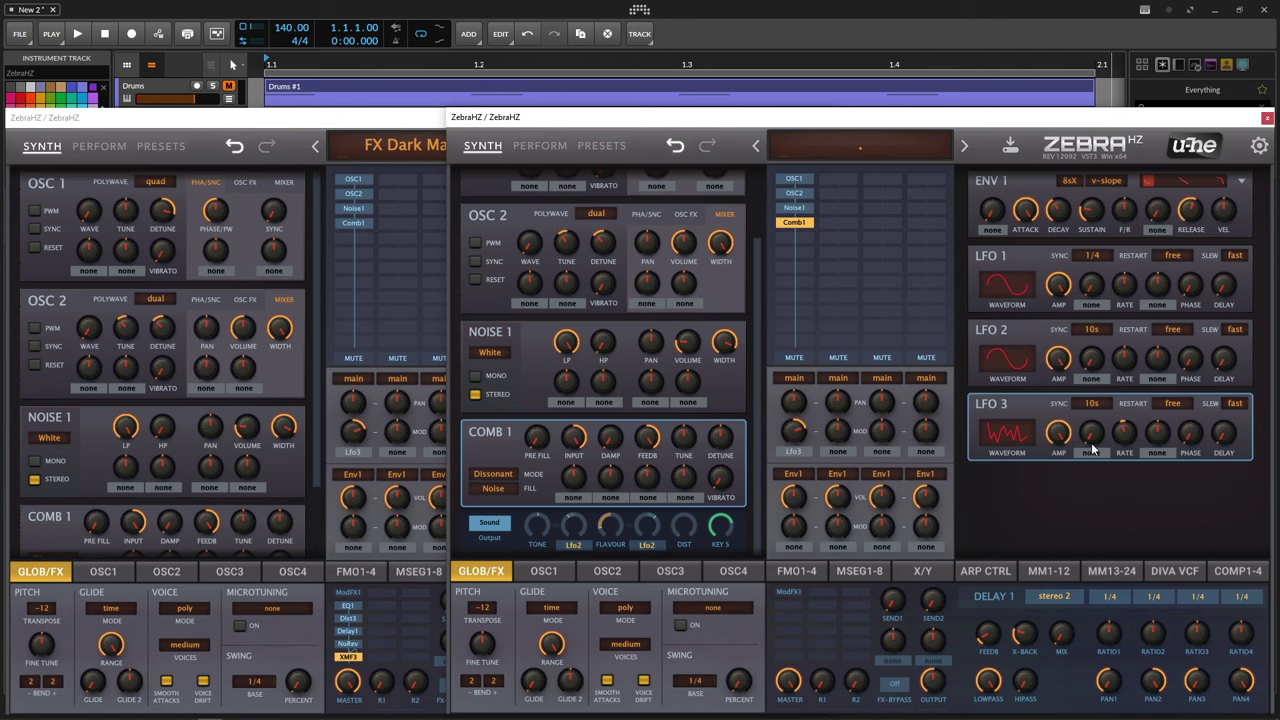
Step: Switch on compressor 1 in the new patch
{"action": "left_click", "coordinate": [430, 292]}
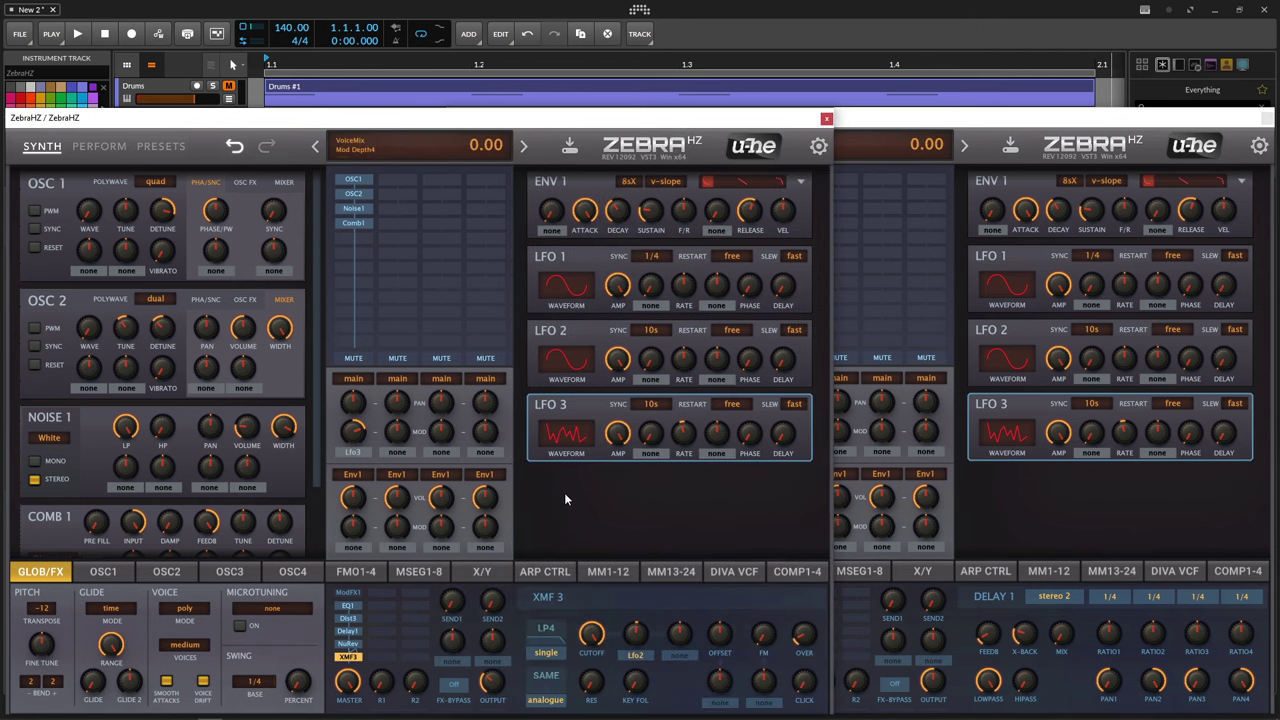
{"action": "left_click", "coordinate": [106, 574]}
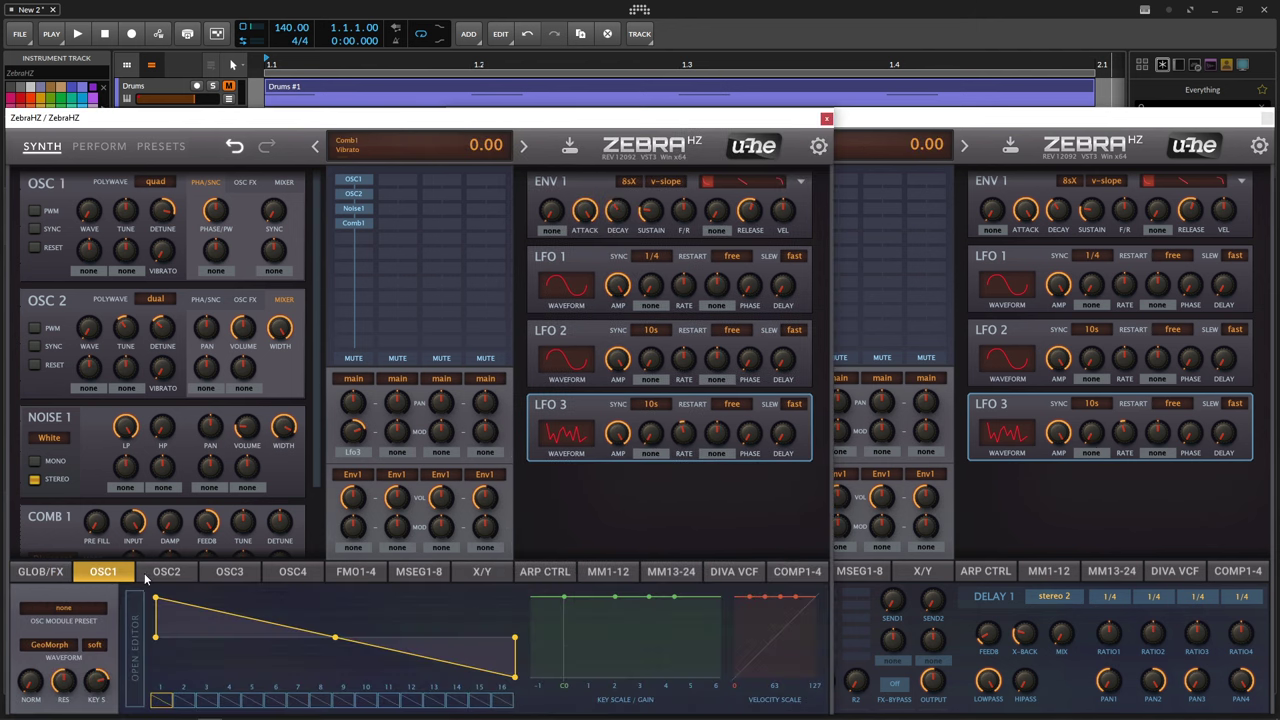
{"action": "left_click", "coordinate": [66, 574]}
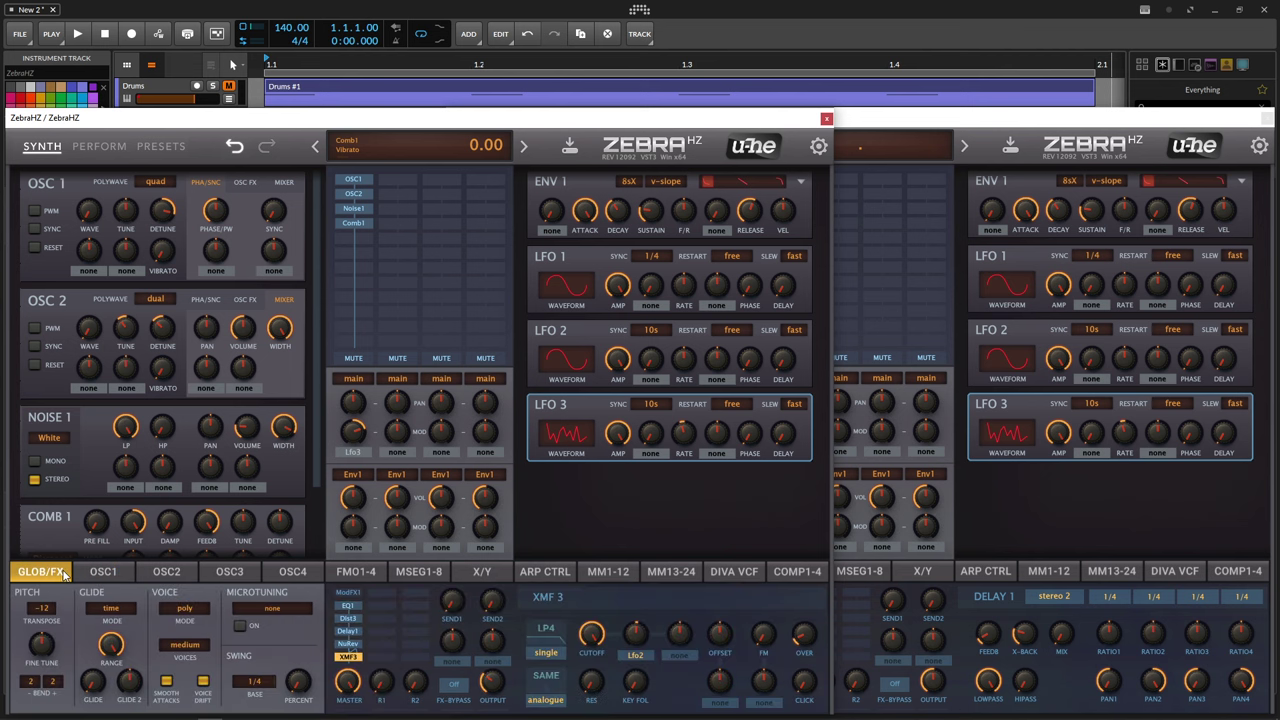
{"action": "left_click", "coordinate": [790, 573]}
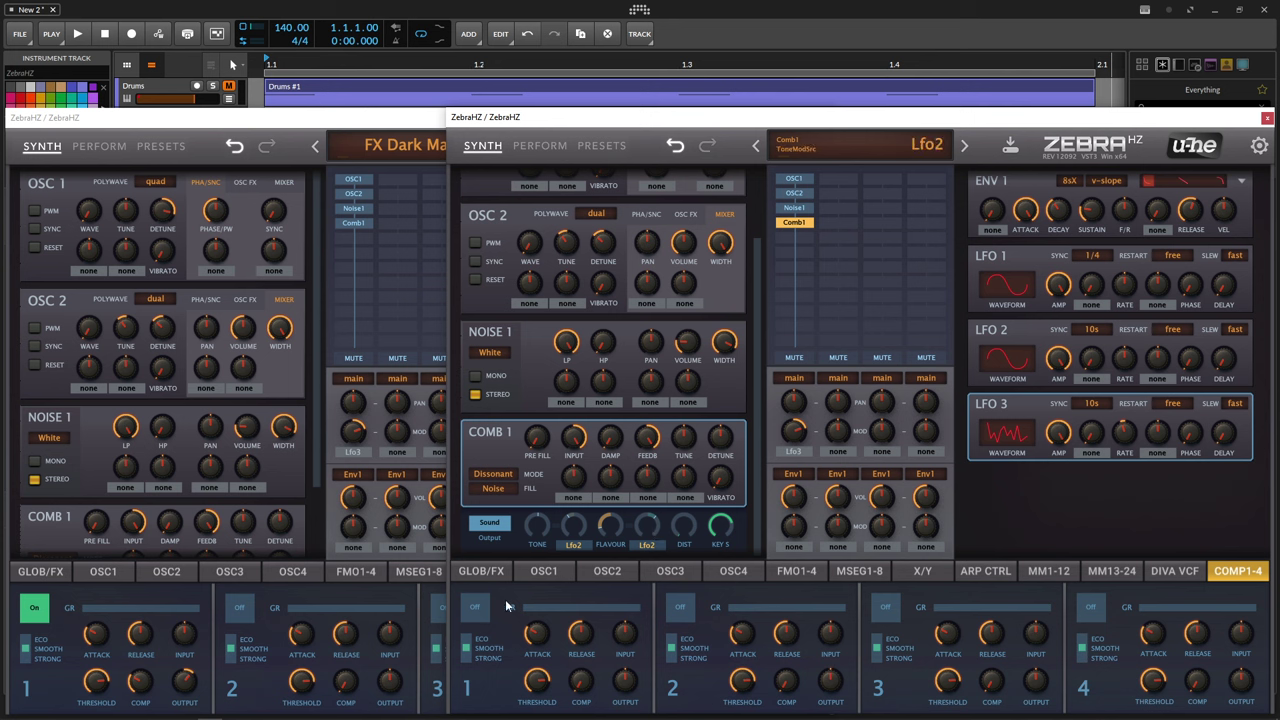
{"action": "left_click", "coordinate": [475, 607]}
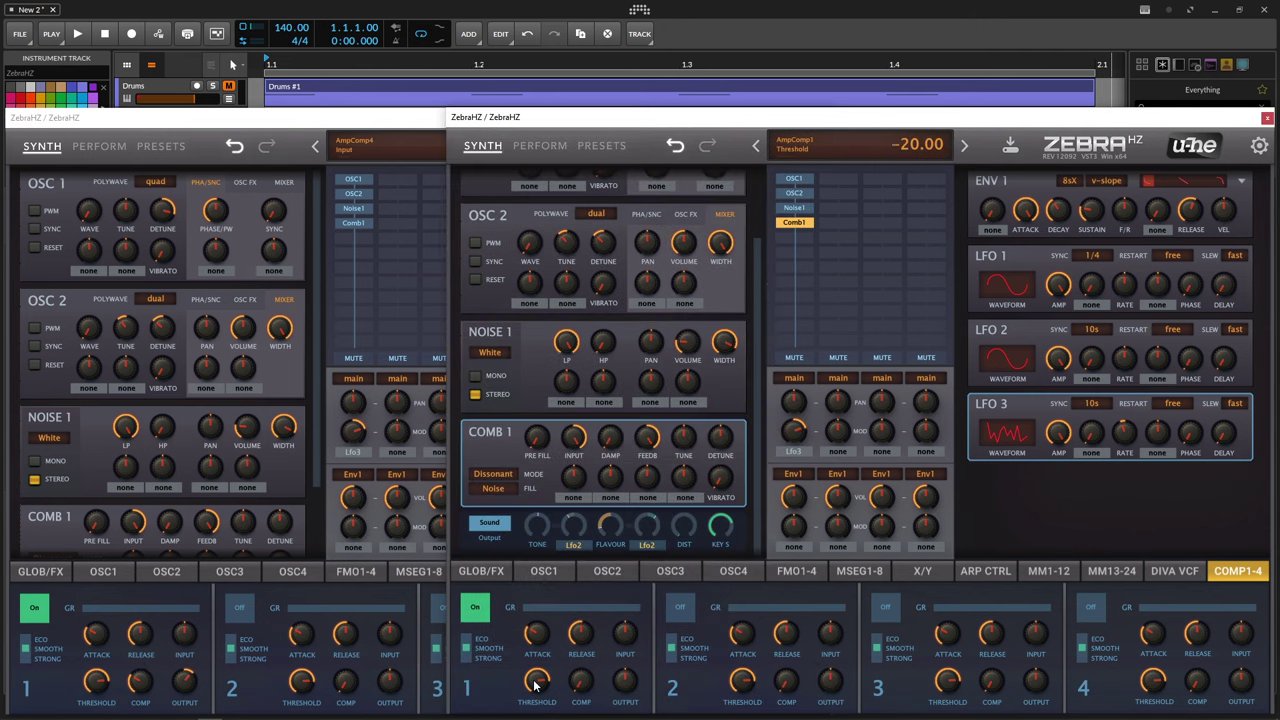
Step: Bring compressor 1's compression down to 1.00
{"action": "scroll", "coordinate": [535, 683], "scroll_direction": "down", "scroll_amount": 1}
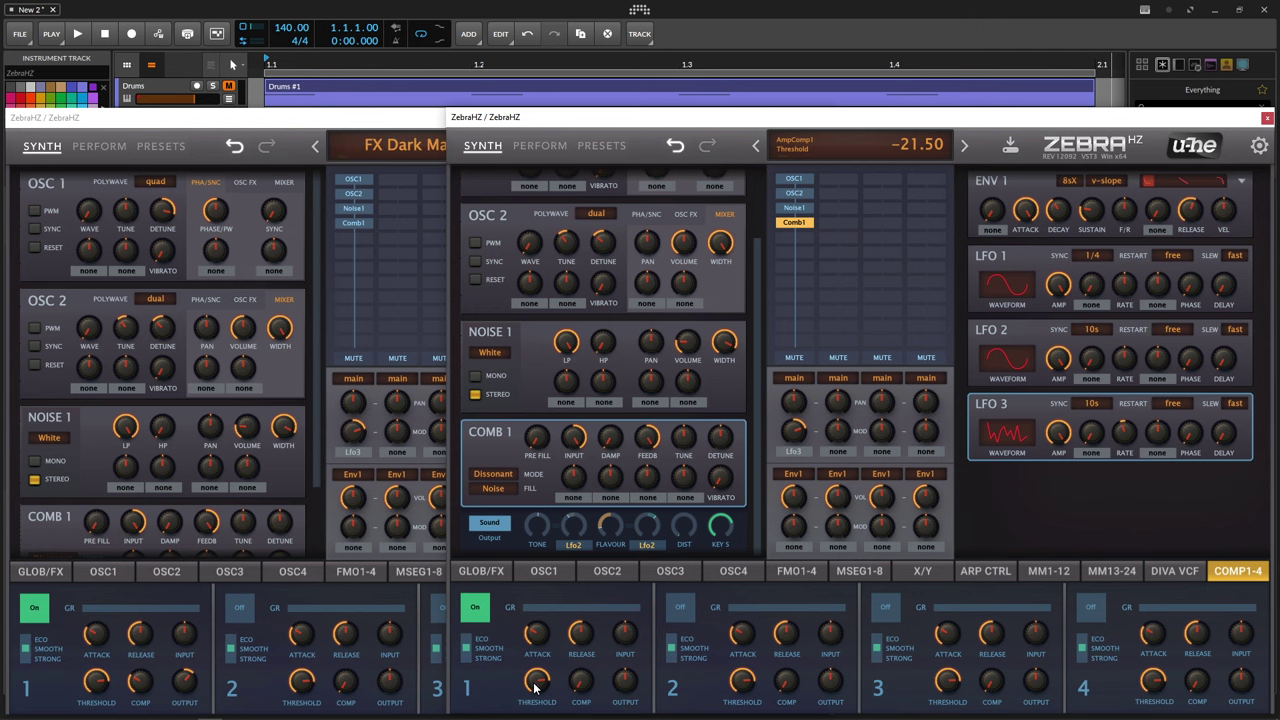
{"action": "scroll", "coordinate": [535, 683], "scroll_direction": "up", "scroll_amount": 1}
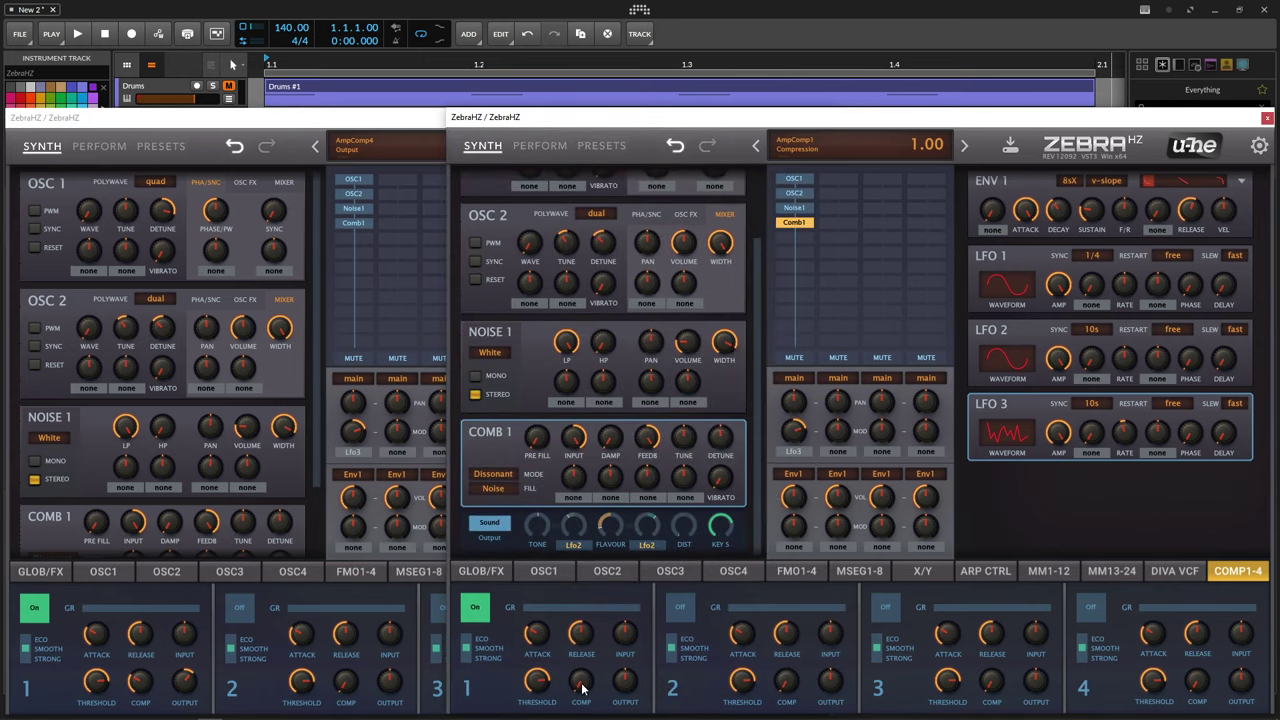
{"action": "scroll", "coordinate": [580, 671], "scroll_direction": "up", "scroll_amount": 5}
{"action": "scroll", "coordinate": [575, 668], "scroll_direction": "down", "scroll_amount": 1}
{"action": "mouse_move", "coordinate": [575, 668]}
{"action": "left_mouse_down"}
{"action": "mouse_move", "coordinate": [577, 703]}
{"action": "mouse_move", "coordinate": [578, 672]}
{"action": "left_mouse_up"}
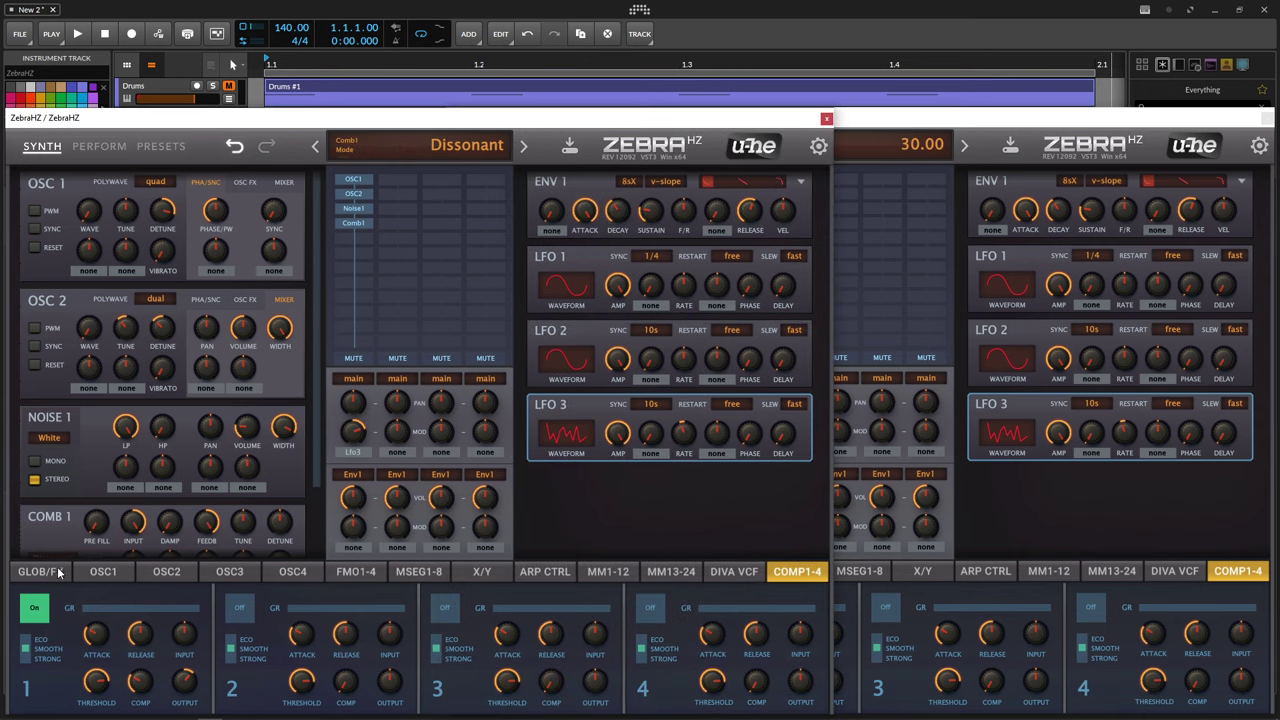
Step: Raise compressor 1's compression to about 29 and its output to 10.5 dB
{"action": "left_click", "coordinate": [40, 571]}
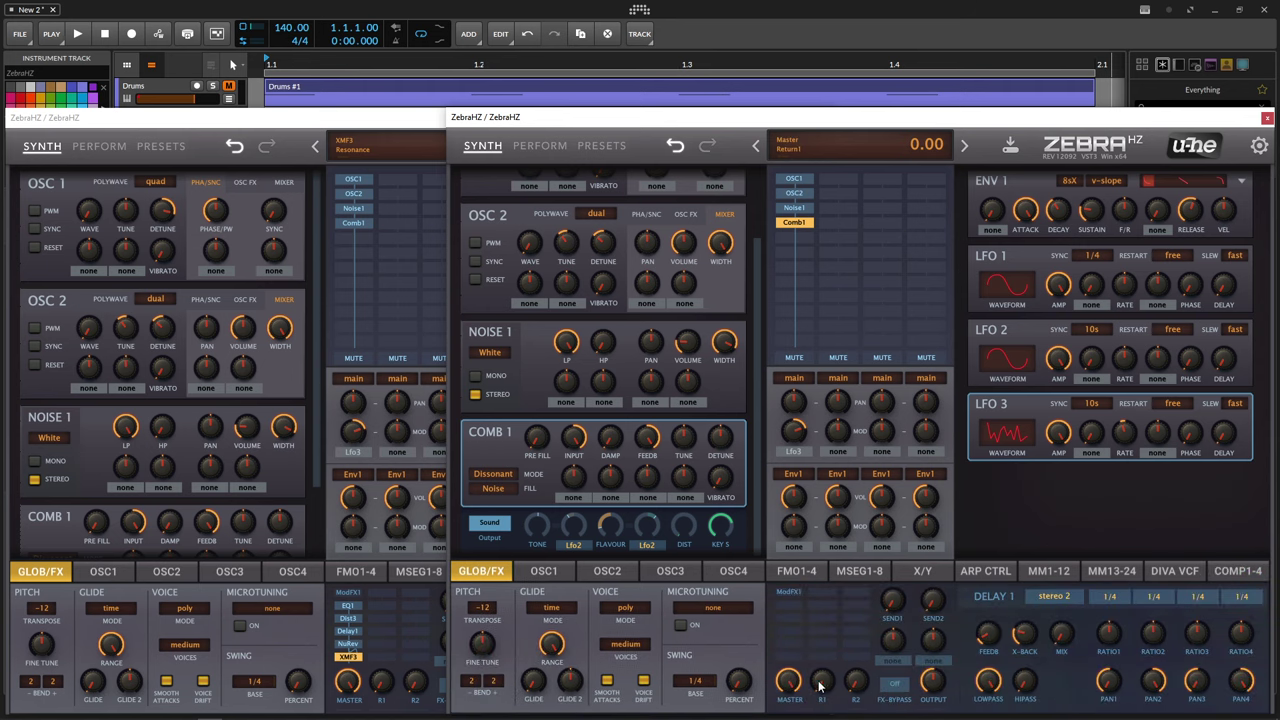
{"action": "scroll", "coordinate": [933, 698], "scroll_direction": "up", "scroll_amount": 2}
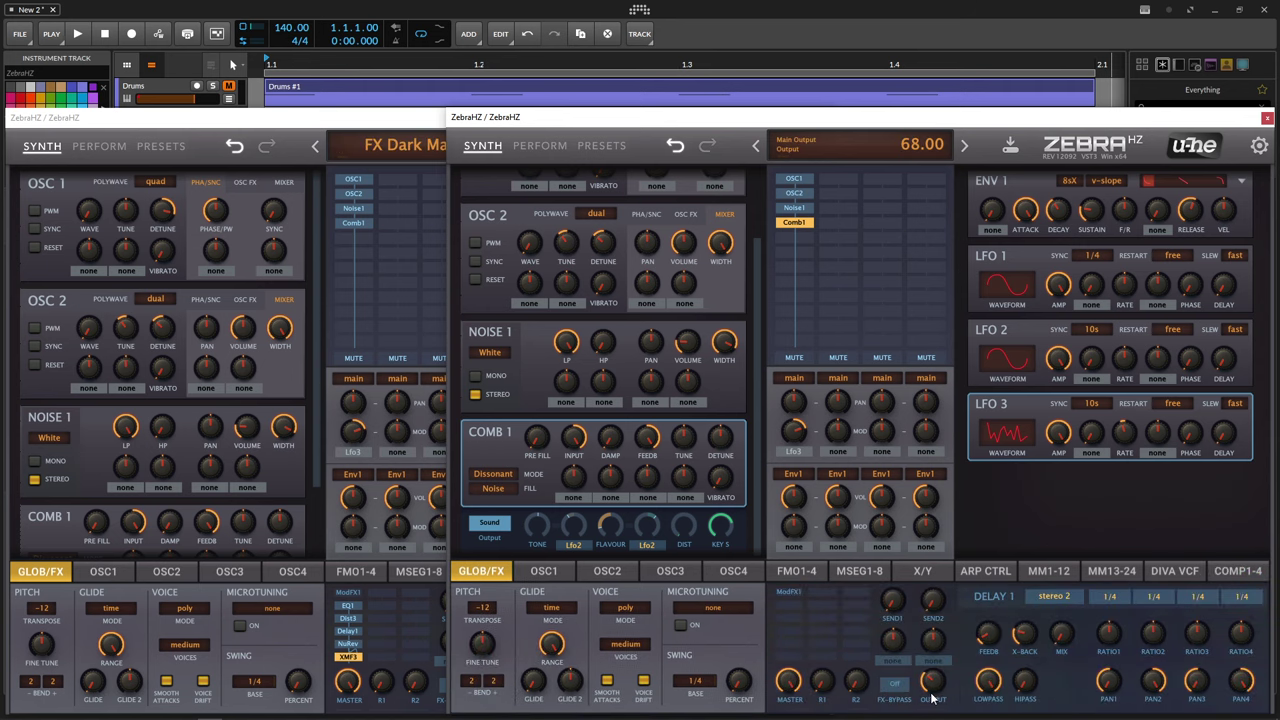
{"action": "left_click", "coordinate": [1237, 571]}
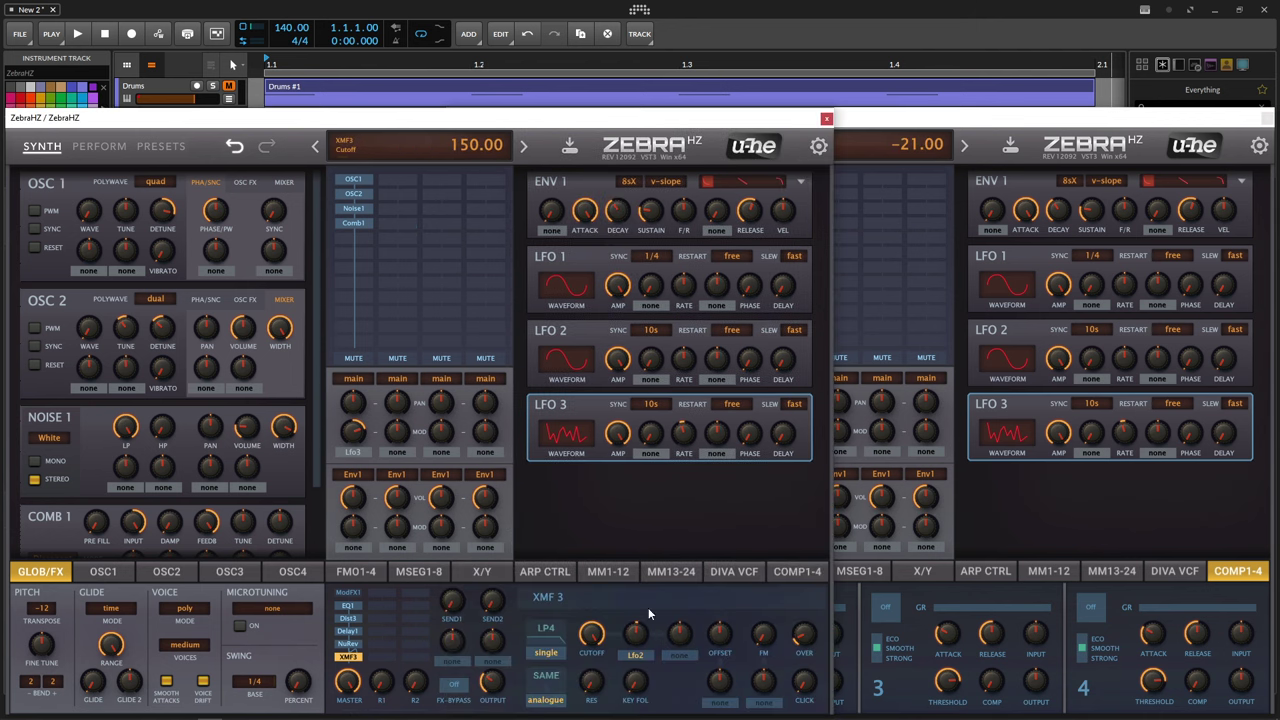
{"action": "left_click", "coordinate": [810, 574]}
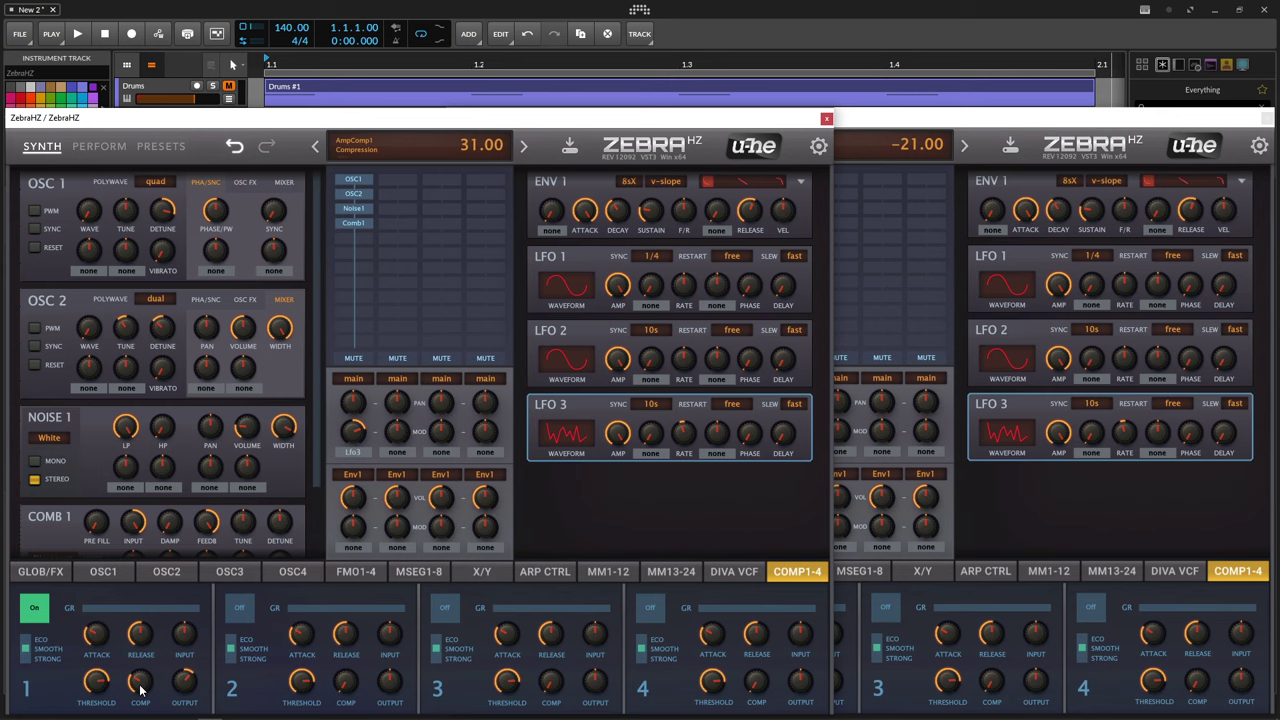
{"action": "left_click_drag", "start_coordinate": [586, 685], "coordinate": [581, 660]}
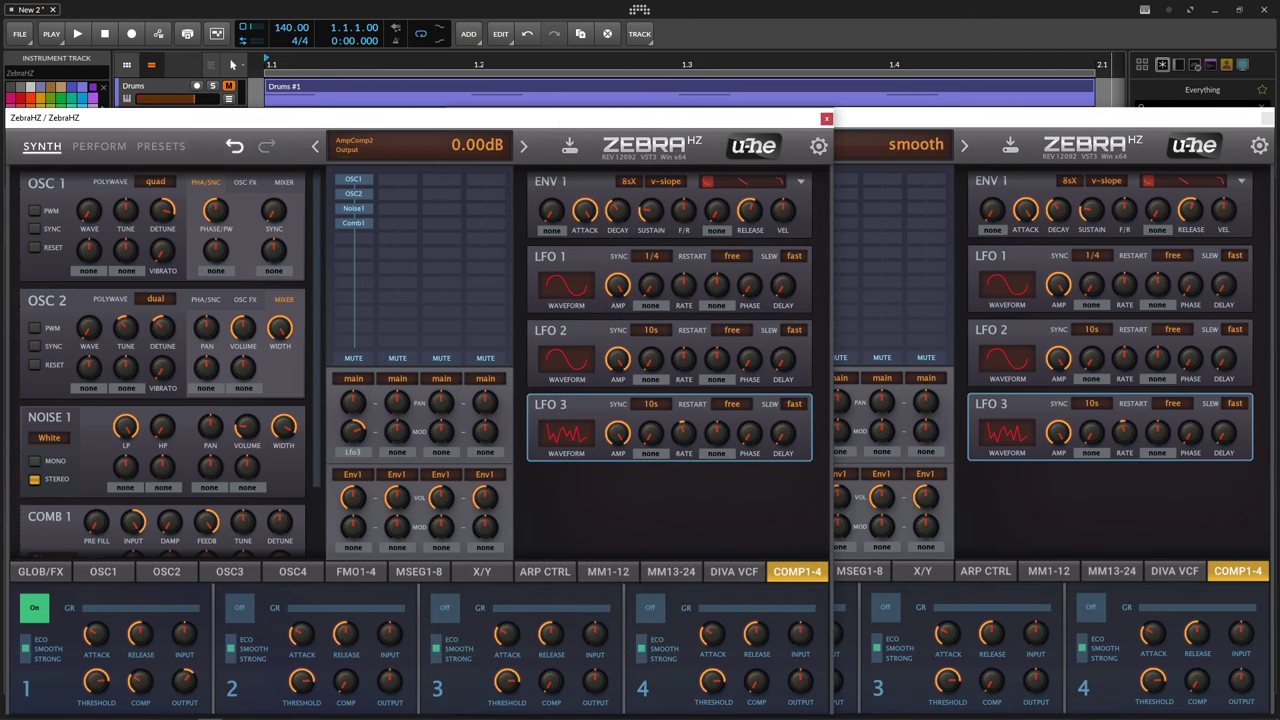
{"action": "left_click_drag", "start_coordinate": [628, 680], "coordinate": [630, 675]}
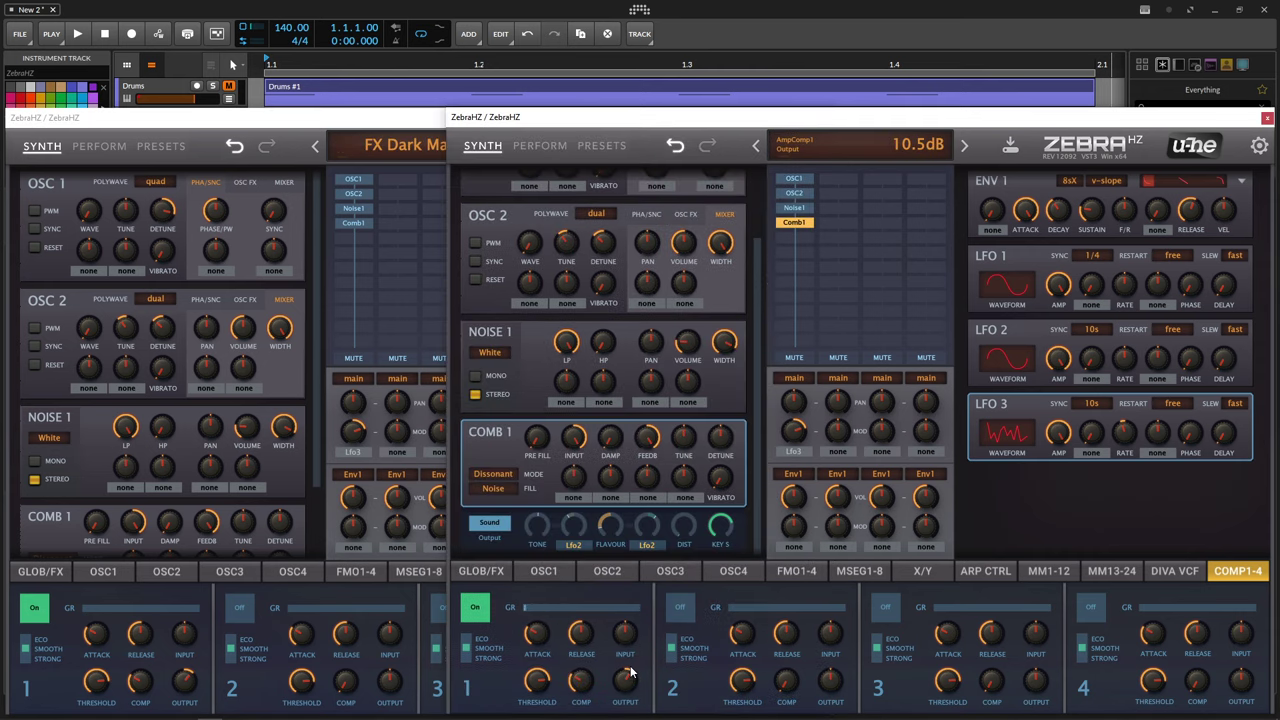
Step: Set compressor 1's output to 12.5 dB and the main output to about 44
{"action": "left_click", "coordinate": [489, 570]}
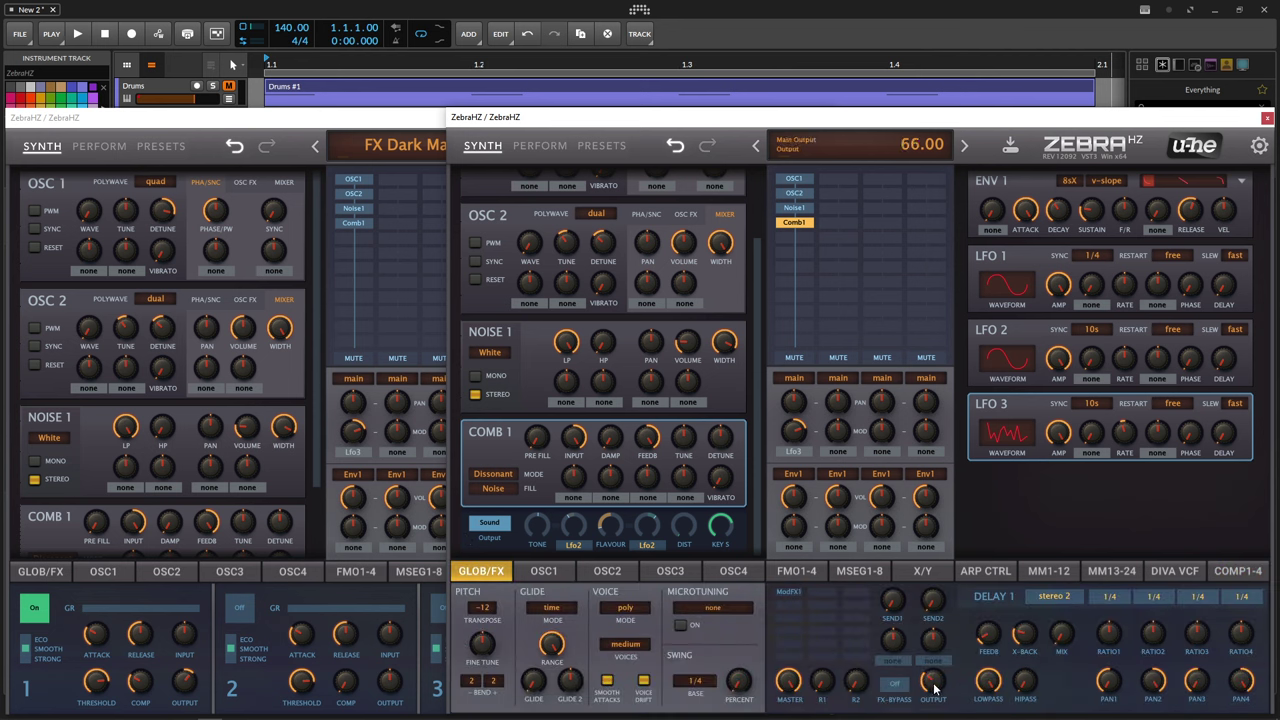
{"action": "left_click_drag", "start_coordinate": [935, 688], "coordinate": [934, 694]}
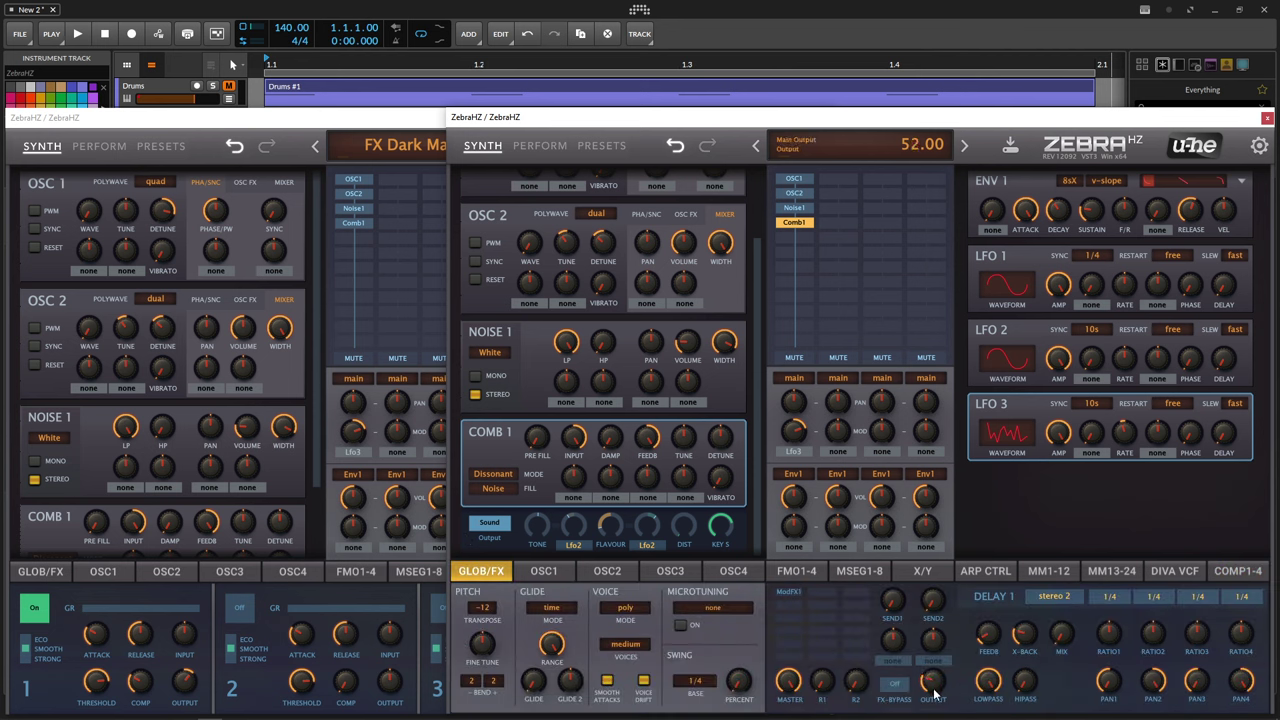
{"action": "left_click", "coordinate": [1234, 578]}
{"action": "left_click_drag", "start_coordinate": [624, 687], "coordinate": [628, 683]}
{"action": "left_click", "coordinate": [482, 571]}
{"action": "left_click_drag", "start_coordinate": [942, 695], "coordinate": [933, 686]}
Step: Add EQ1 to the first effects slot of the new patch
{"action": "left_click", "coordinate": [5, 577]}
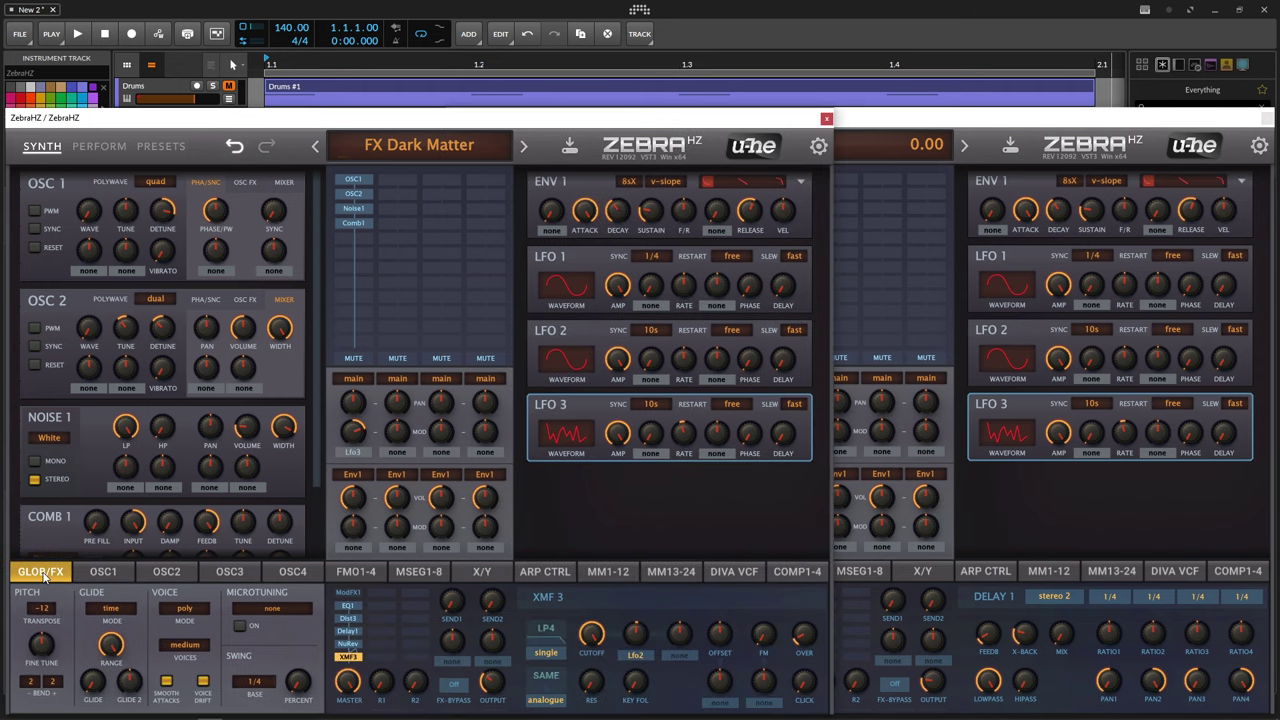
{"action": "left_click", "coordinate": [960, 625]}
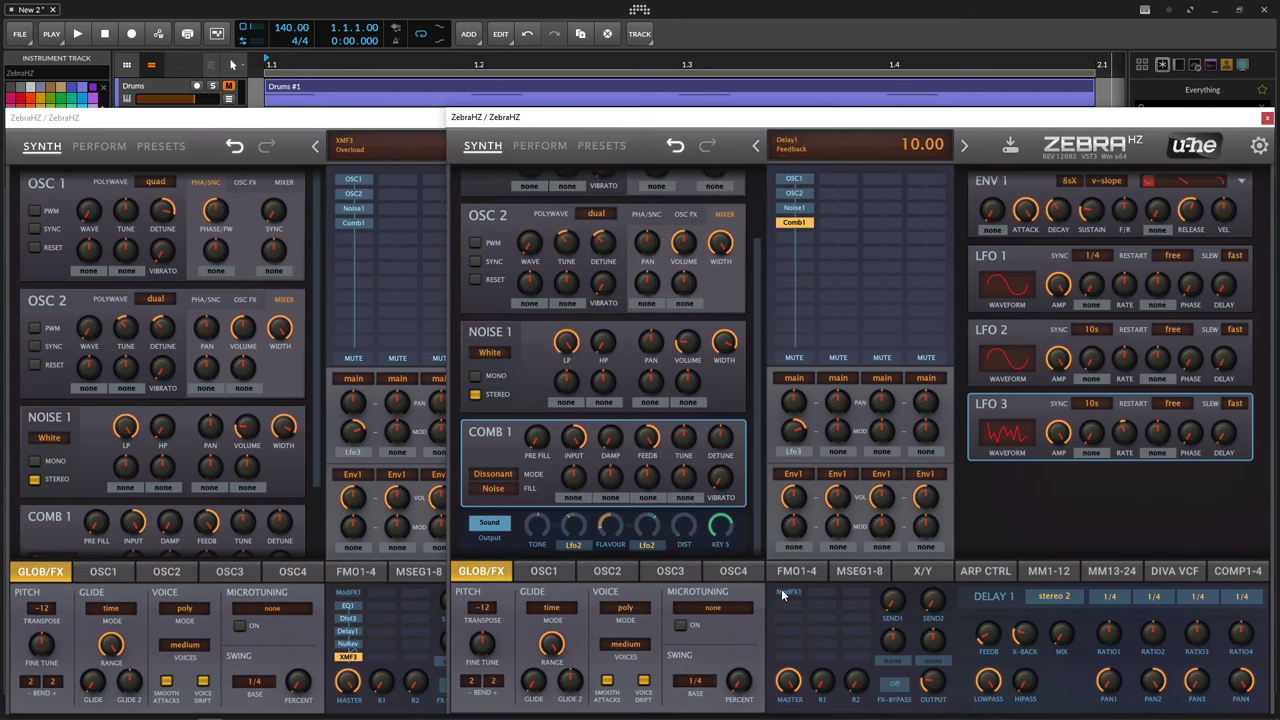
{"action": "left_click", "coordinate": [775, 603]}
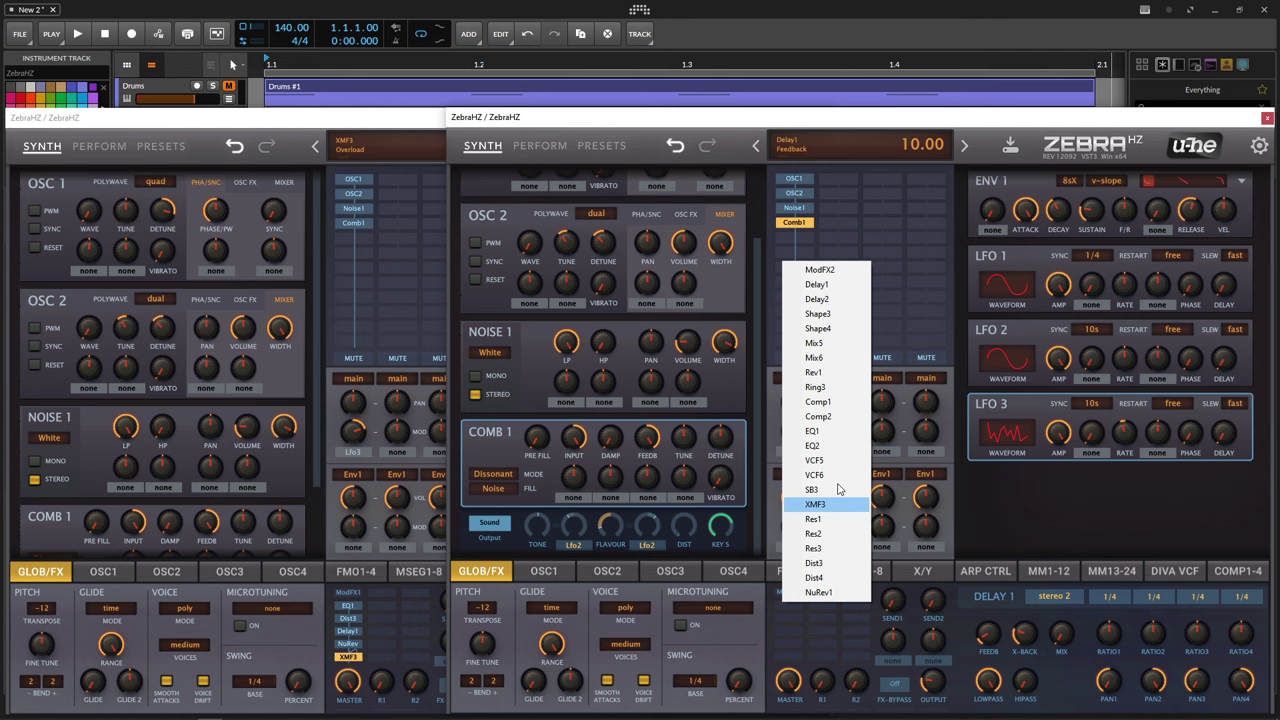
{"action": "left_click", "coordinate": [825, 433]}
Step: Lower EQ band 2 to about -4.5 dB and the high shelf to about -5.3 dB, matching the reference curve
{"action": "left_click", "coordinate": [347, 607]}
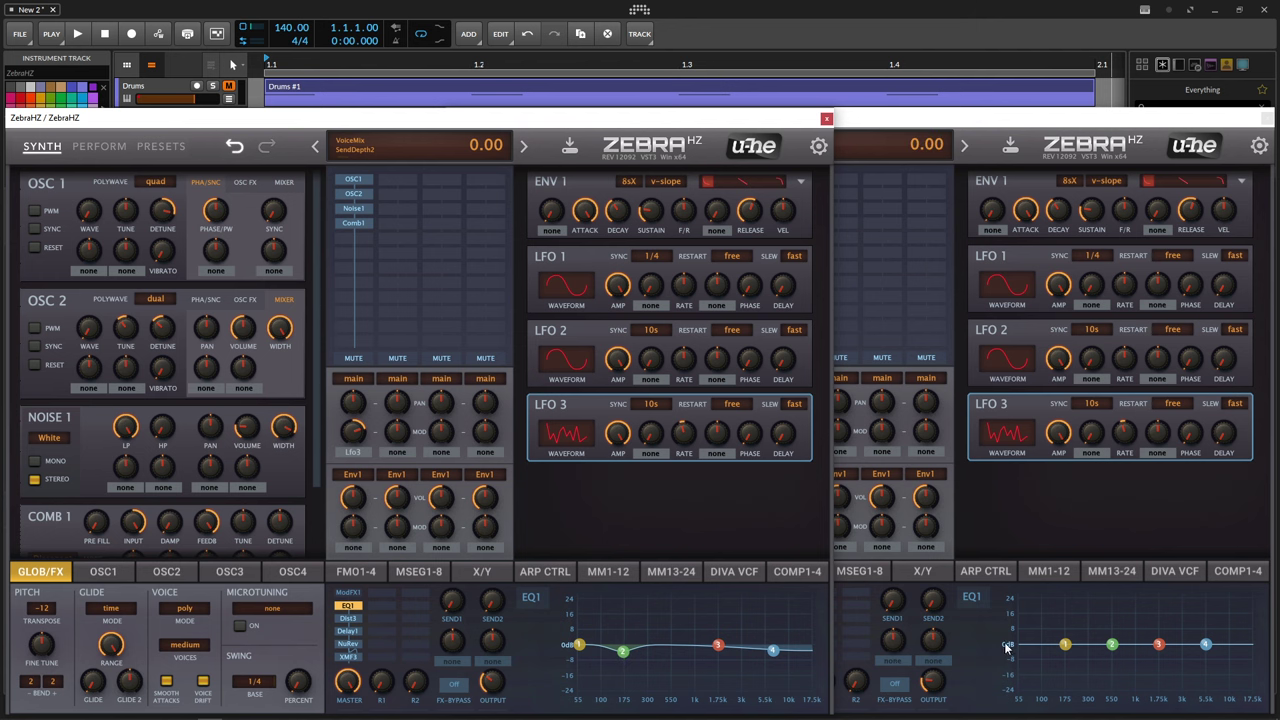
{"action": "left_click_drag", "start_coordinate": [1104, 648], "coordinate": [1062, 652]}
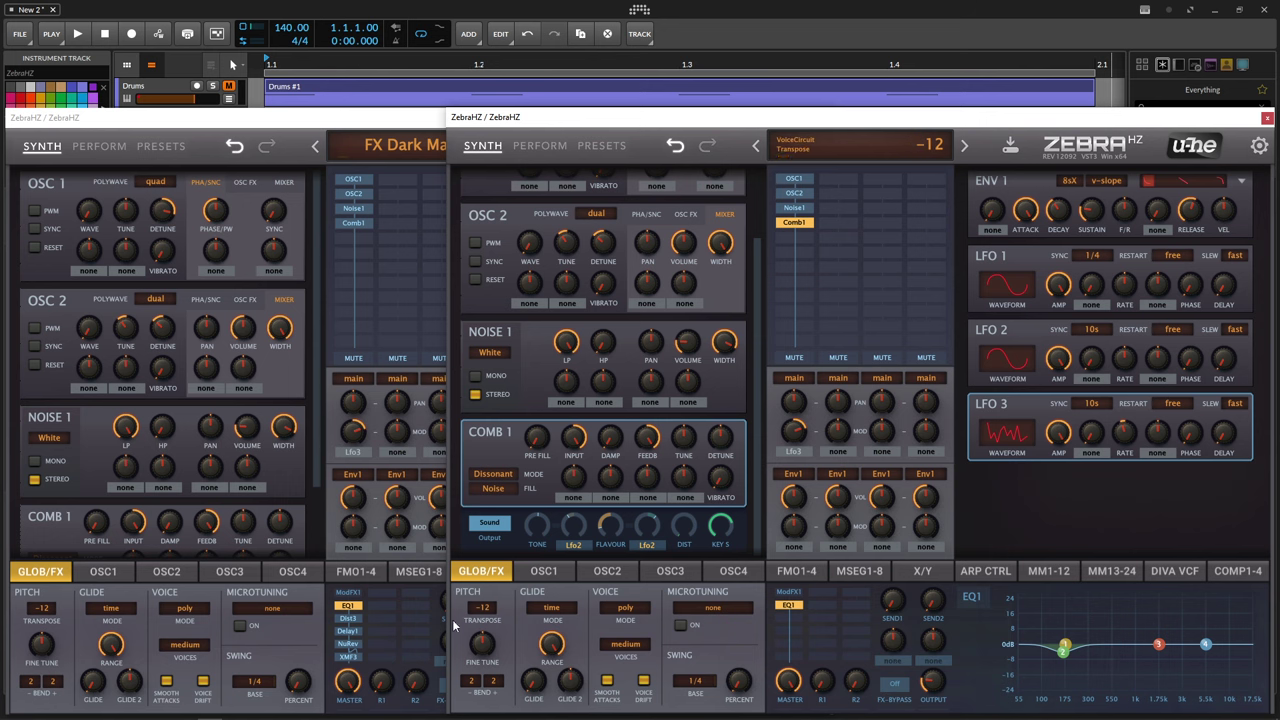
{"action": "left_click", "coordinate": [318, 632]}
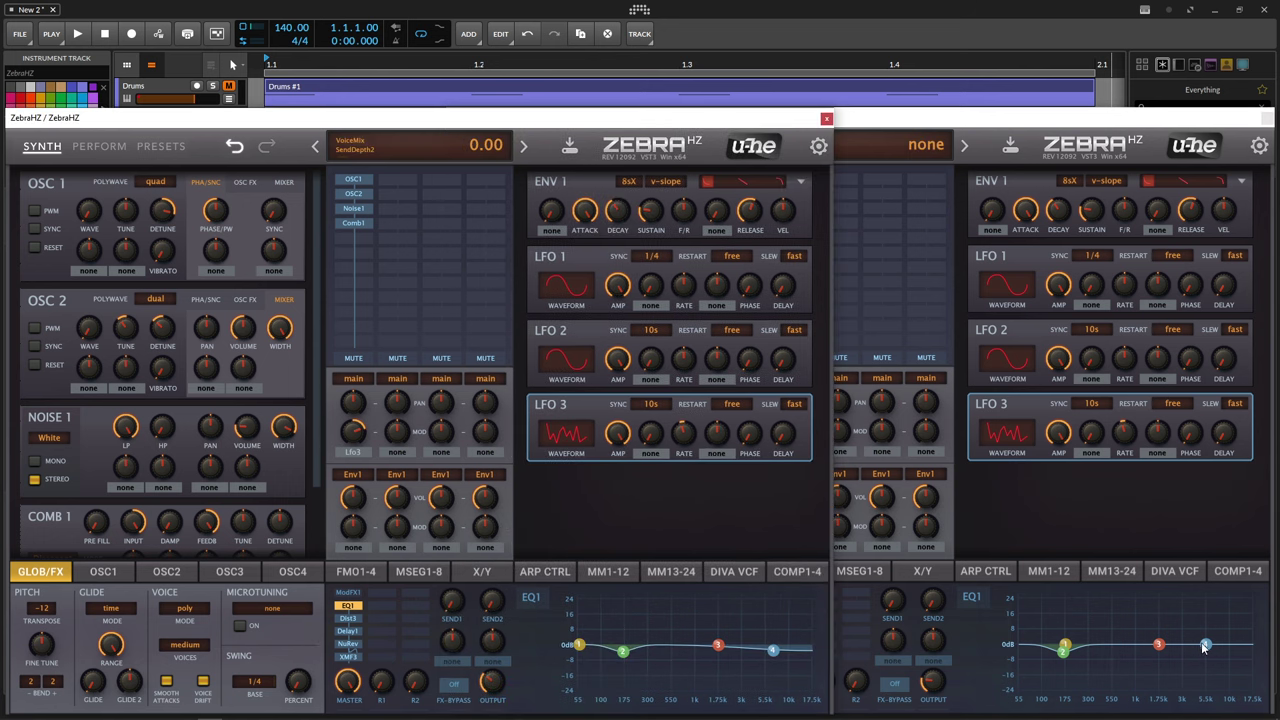
{"action": "left_click_drag", "start_coordinate": [1207, 648], "coordinate": [1210, 657]}
{"action": "left_click", "coordinate": [294, 631]}
{"action": "left_click", "coordinate": [348, 618]}
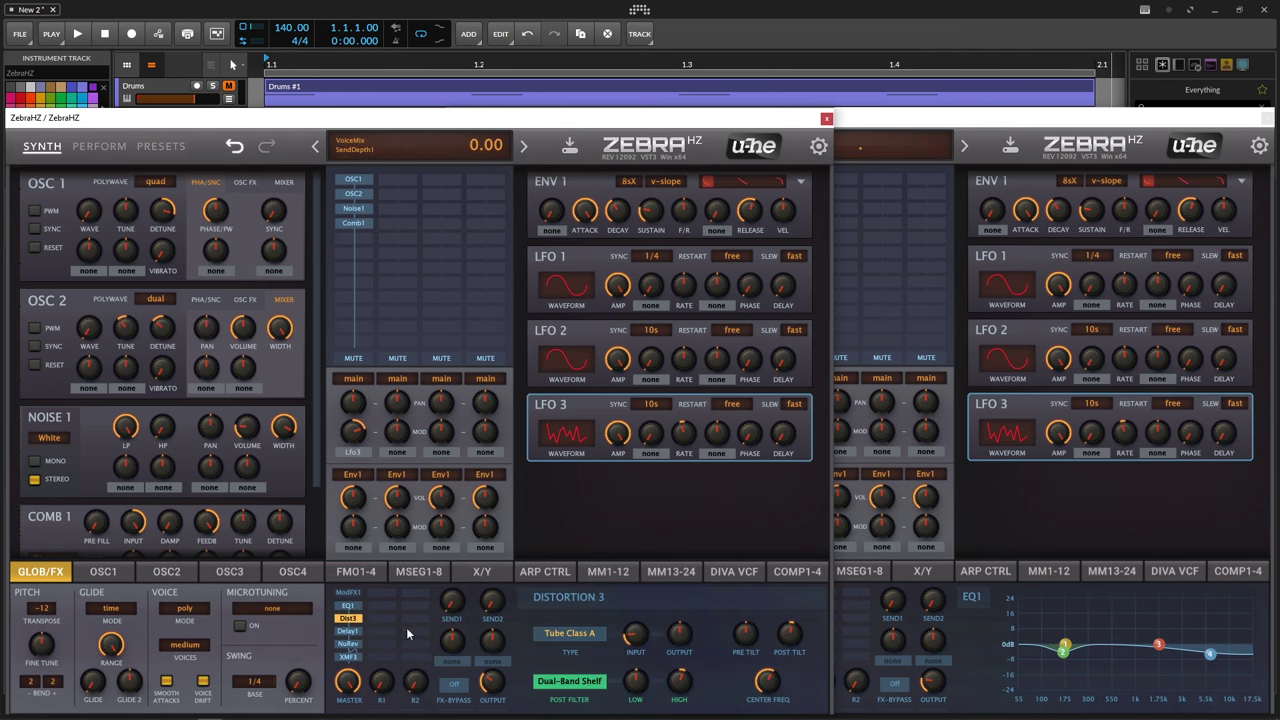
Step: Add Dist3 in the next effects slot, after the EQ
{"action": "left_click", "coordinate": [838, 651]}
{"action": "left_click", "coordinate": [793, 616]}
{"action": "left_click", "coordinate": [806, 588]}
{"action": "left_click", "coordinate": [287, 628]}
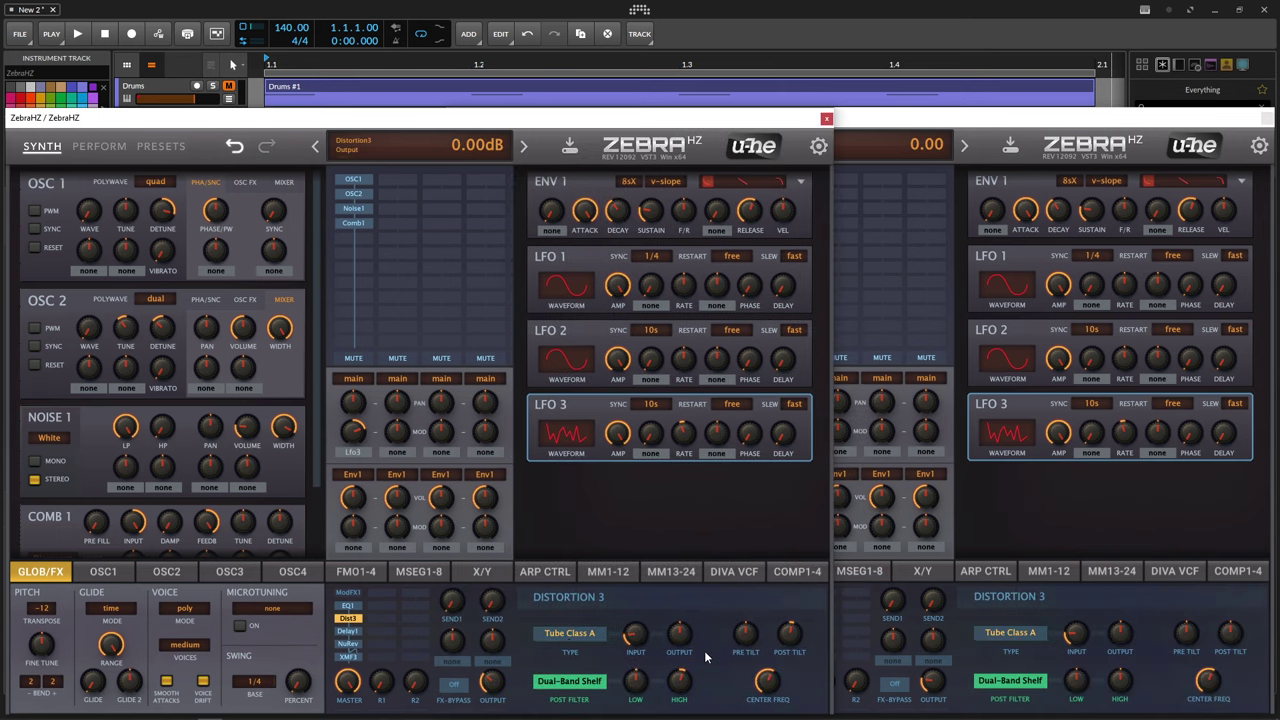
Step: Raise Distortion 3's High to about 2.4 and its Post Tilt to about 1.8, comparing with the reference
{"action": "left_click", "coordinate": [1077, 640]}
{"action": "scroll", "coordinate": [1080, 645], "scroll_direction": "down", "scroll_amount": 2}
{"action": "left_click", "coordinate": [286, 642]}
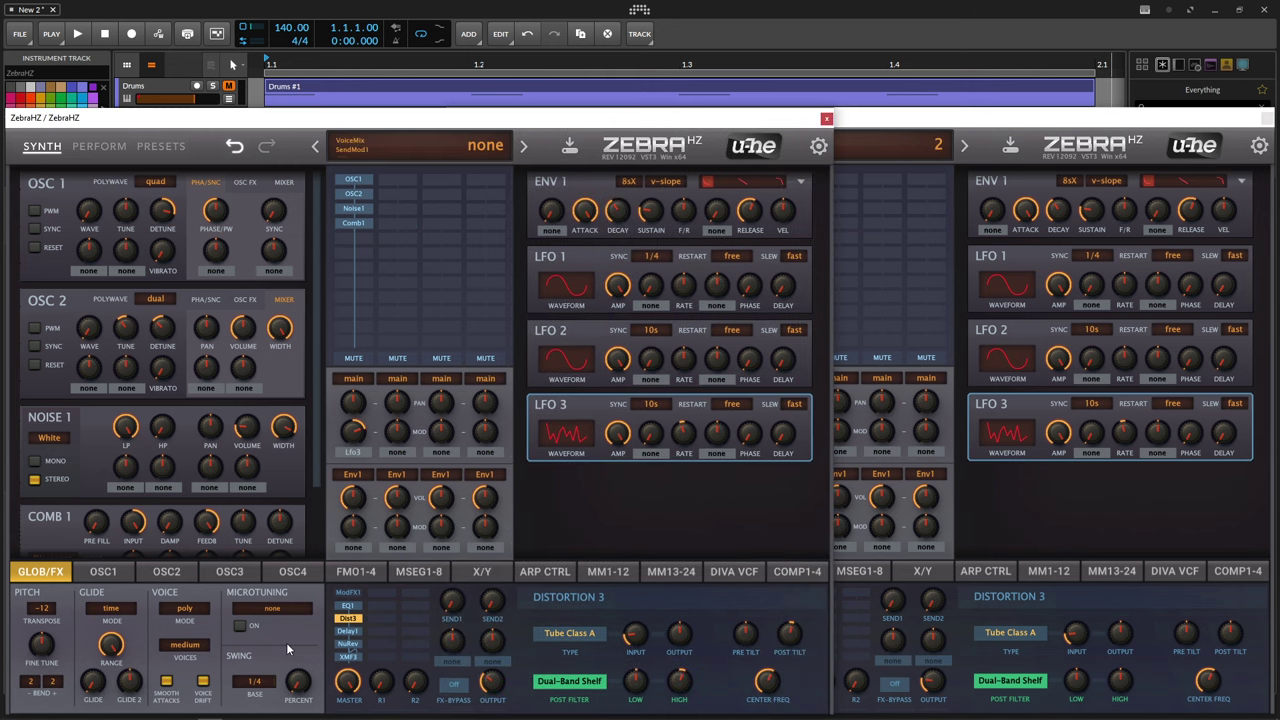
{"action": "left_click", "coordinate": [1078, 682]}
{"action": "left_click", "coordinate": [420, 685]}
{"action": "left_click_drag", "start_coordinate": [1117, 688], "coordinate": [1118, 680]}
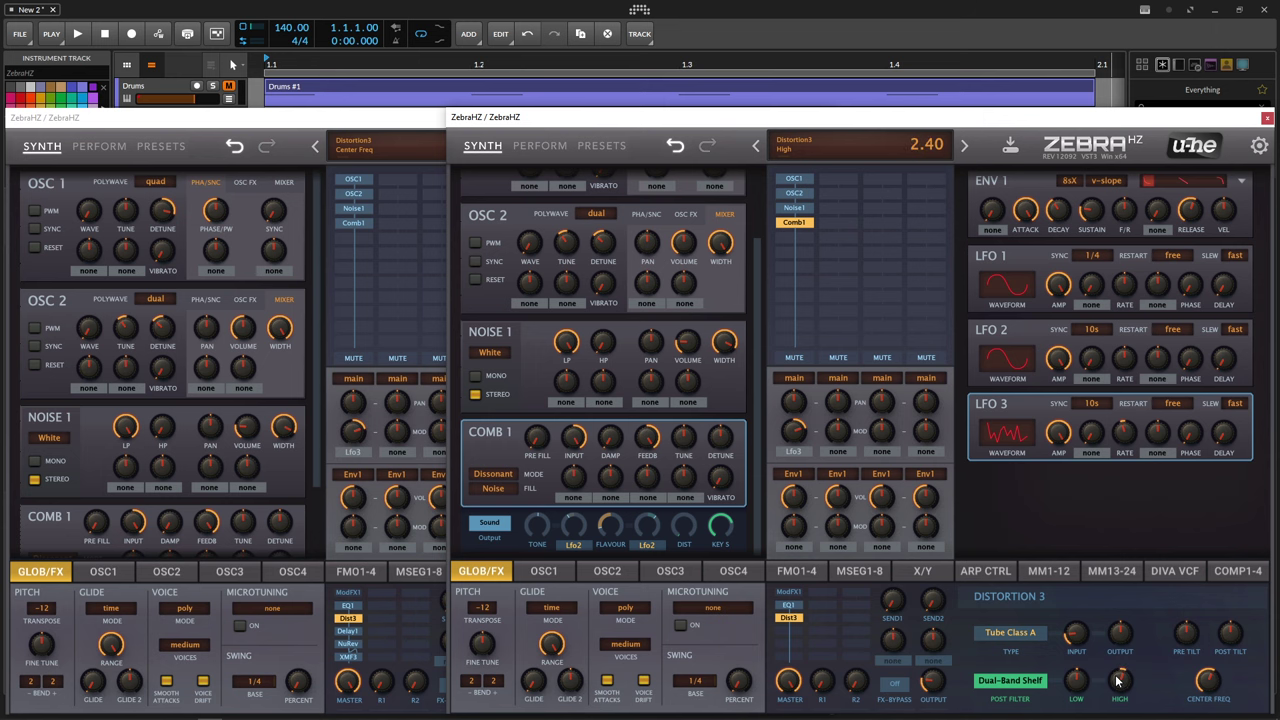
{"action": "left_click", "coordinate": [295, 645]}
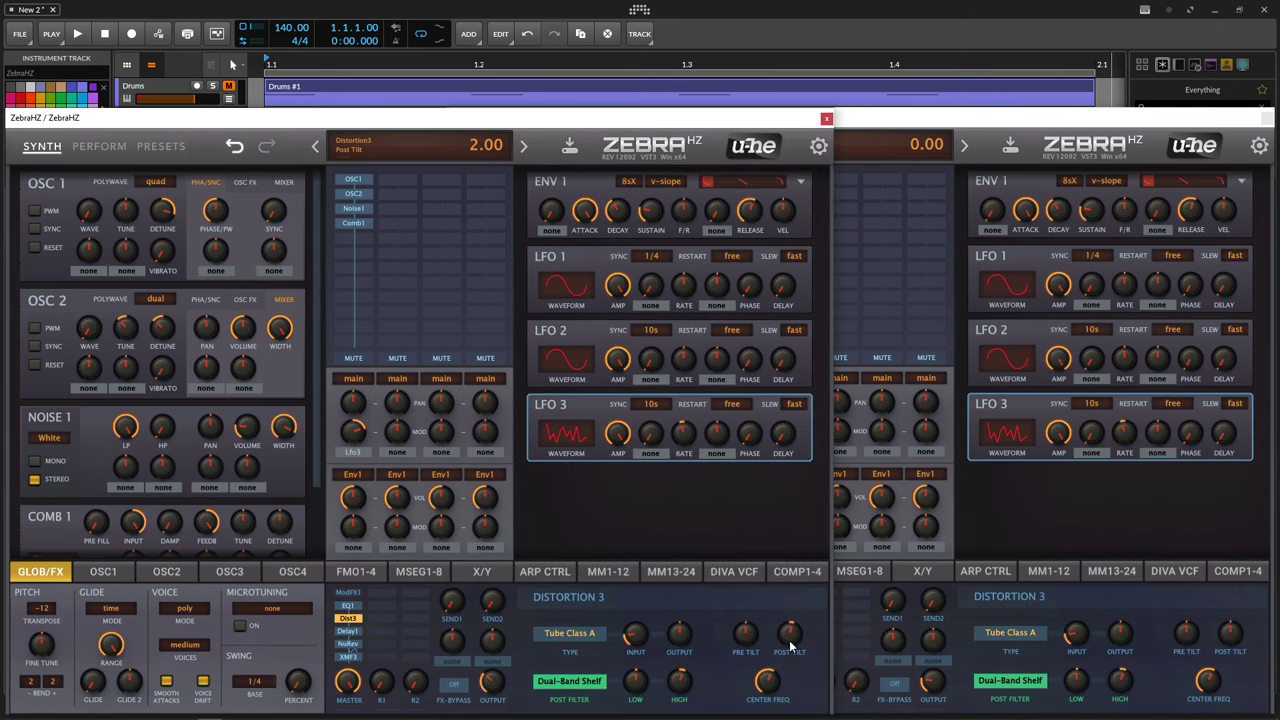
{"action": "left_click", "coordinate": [1231, 641]}
{"action": "left_click_drag", "start_coordinate": [1231, 641], "coordinate": [1229, 630]}
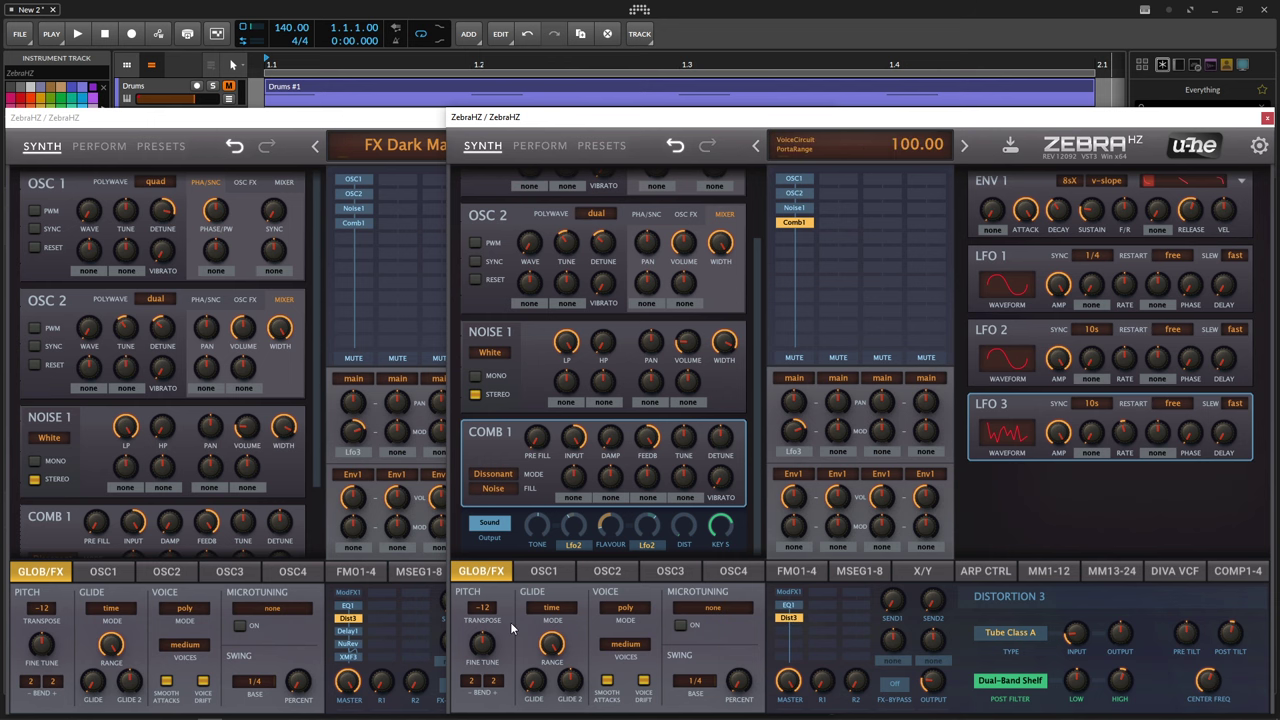
{"action": "left_click", "coordinate": [309, 633]}
Step: Add Delay1 to the next effects slot of the new patch
{"action": "left_click", "coordinate": [348, 632]}
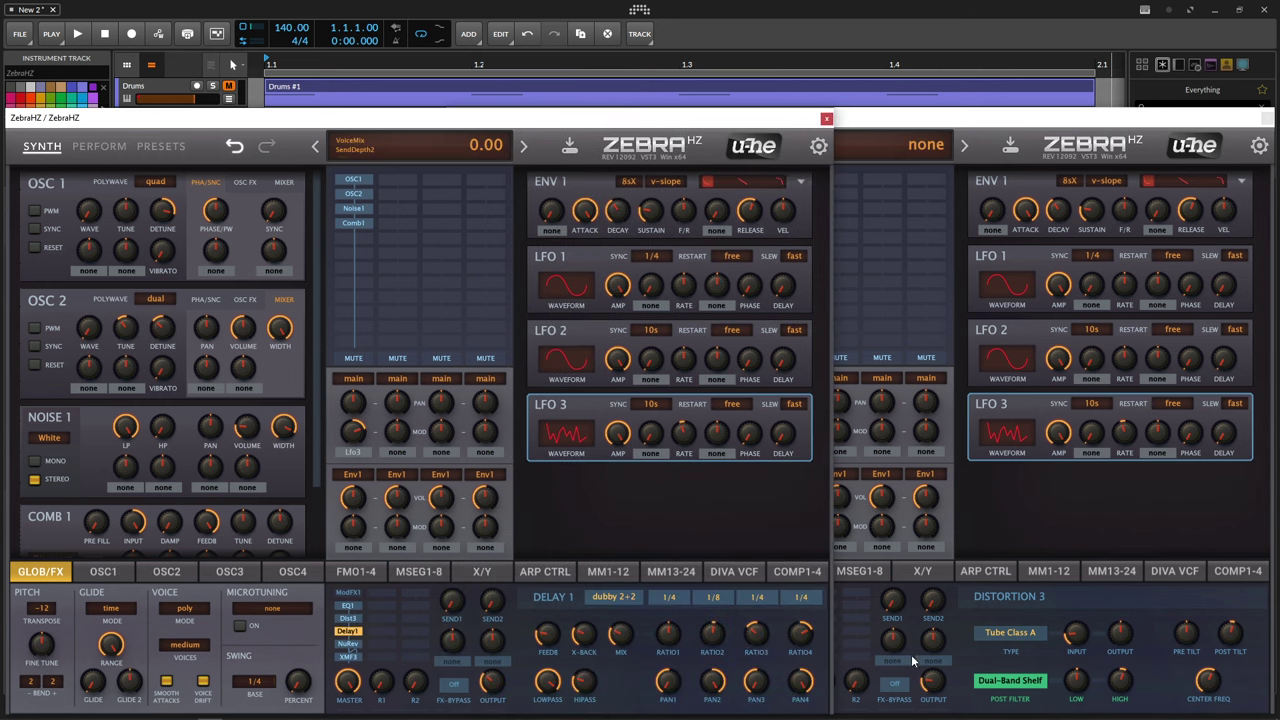
{"action": "left_click", "coordinate": [966, 655]}
{"action": "right_click", "coordinate": [783, 622]}
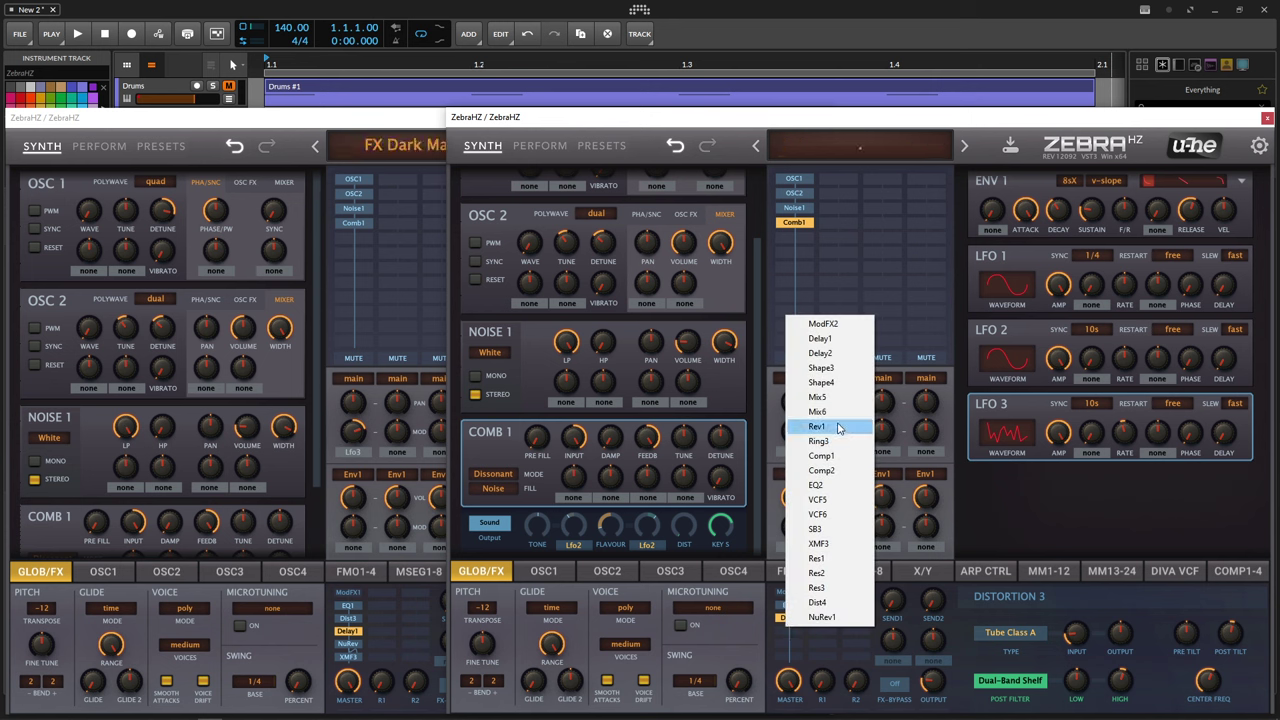
{"action": "left_click", "coordinate": [834, 343]}
Step: Set Delay 1's mode to dubby 2+2
{"action": "left_click", "coordinate": [278, 588]}
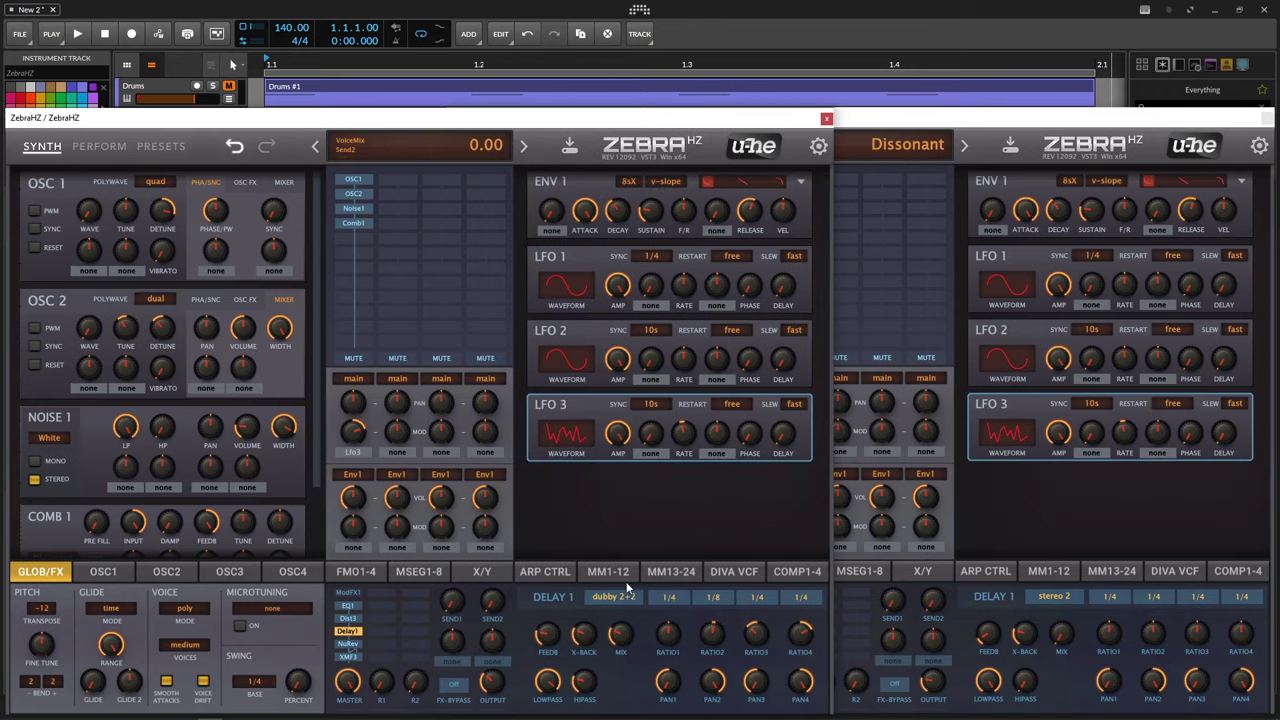
{"action": "left_click", "coordinate": [612, 572]}
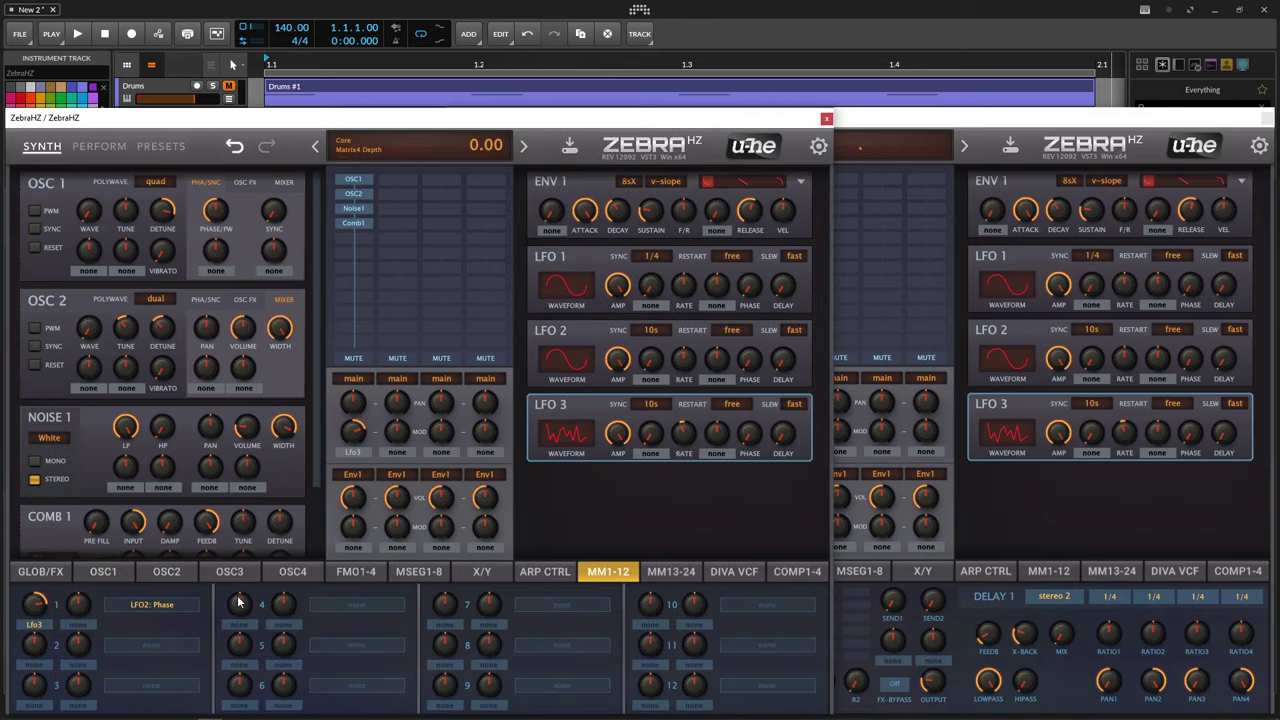
{"action": "left_click", "coordinate": [44, 575]}
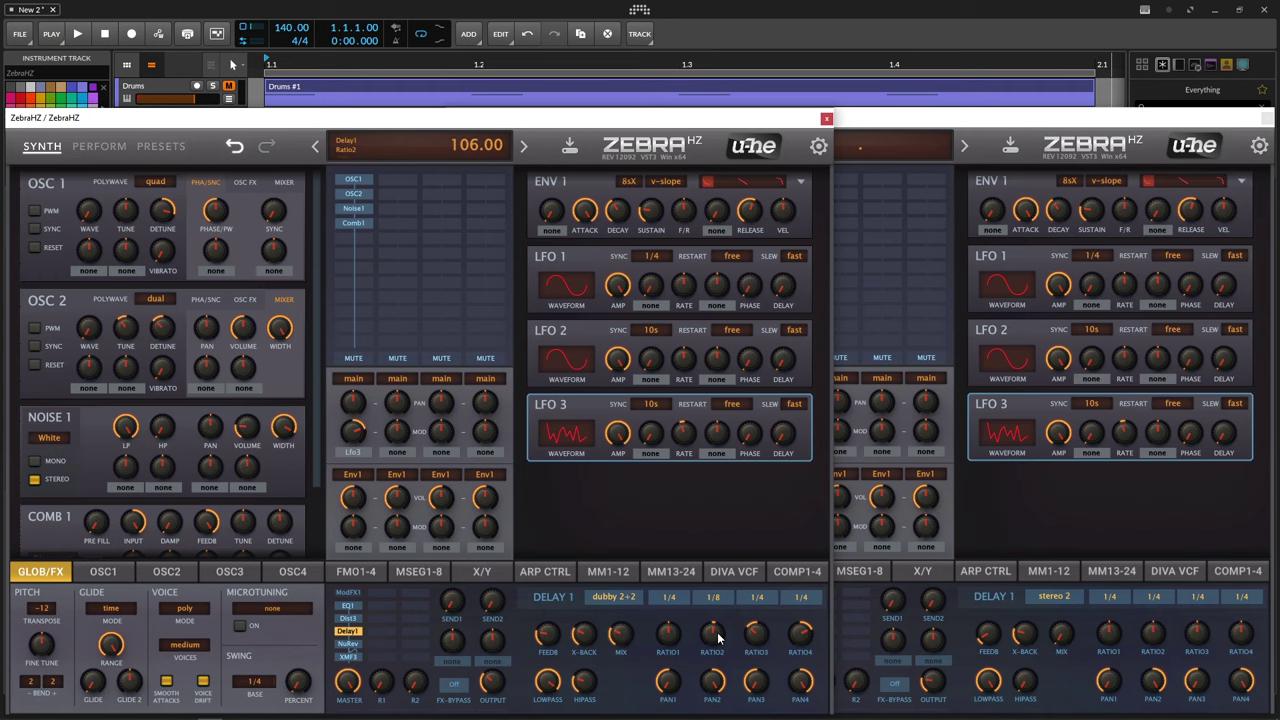
{"action": "left_click", "coordinate": [1052, 597]}
{"action": "left_click", "coordinate": [1070, 640]}
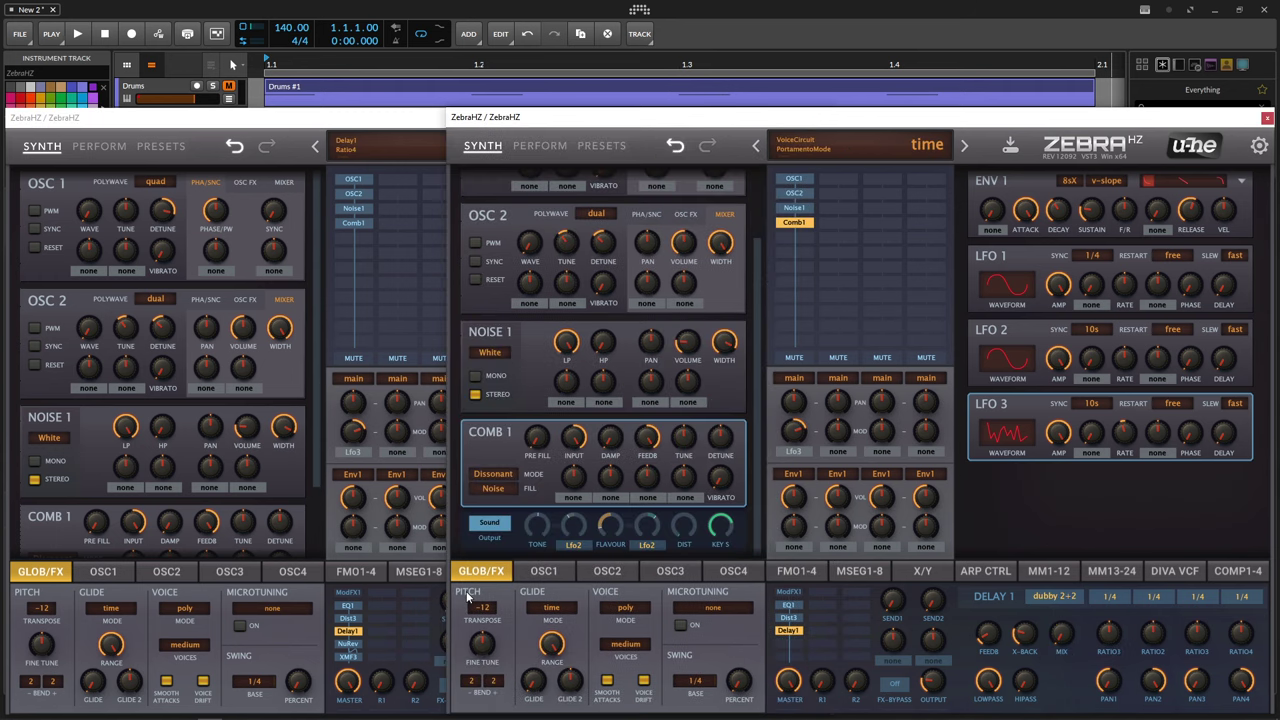
Step: Lower Delay 1 Ratio3 to about 62 and raise Ratio4 to about 146
{"action": "left_click", "coordinate": [284, 633]}
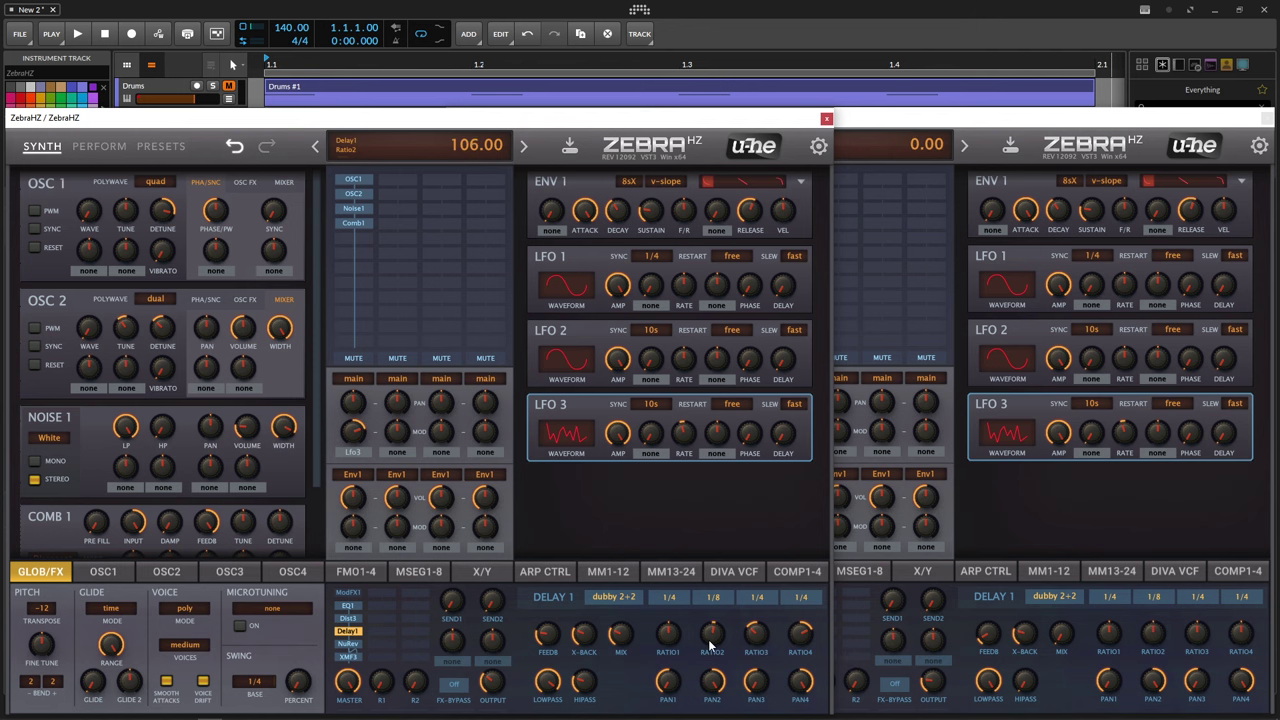
{"action": "left_click", "coordinate": [1150, 634]}
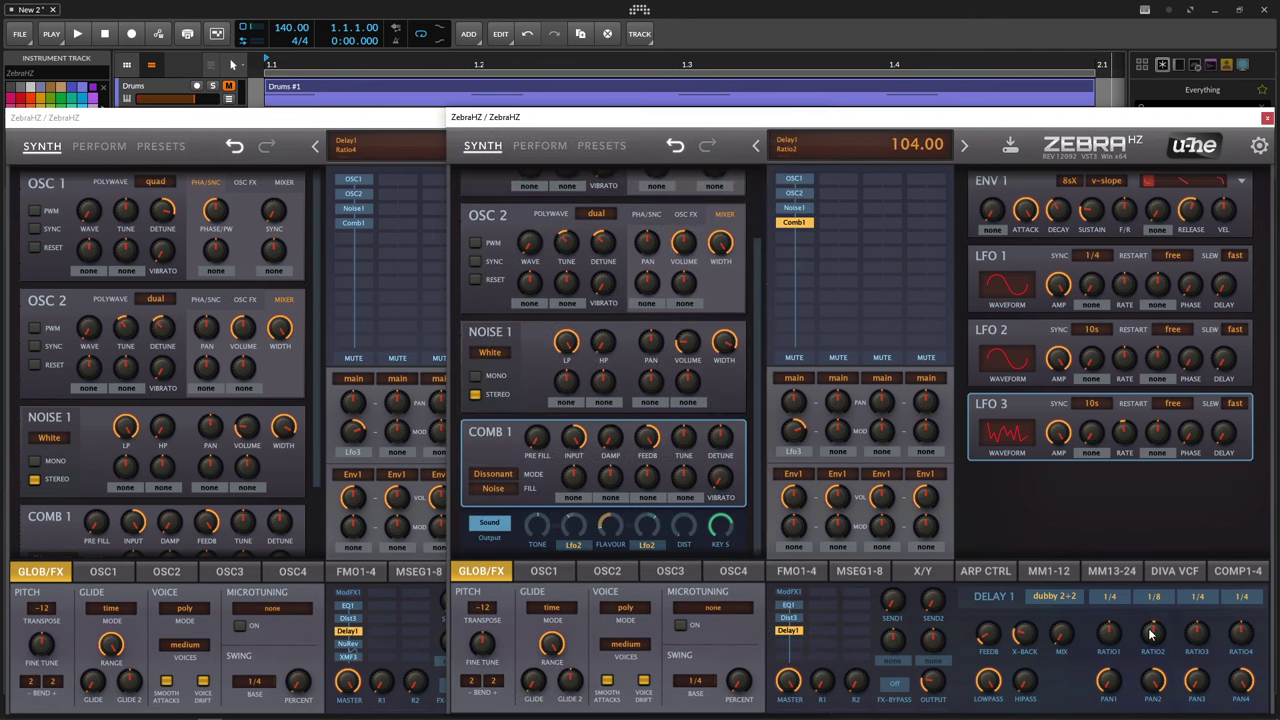
{"action": "left_click", "coordinate": [294, 638]}
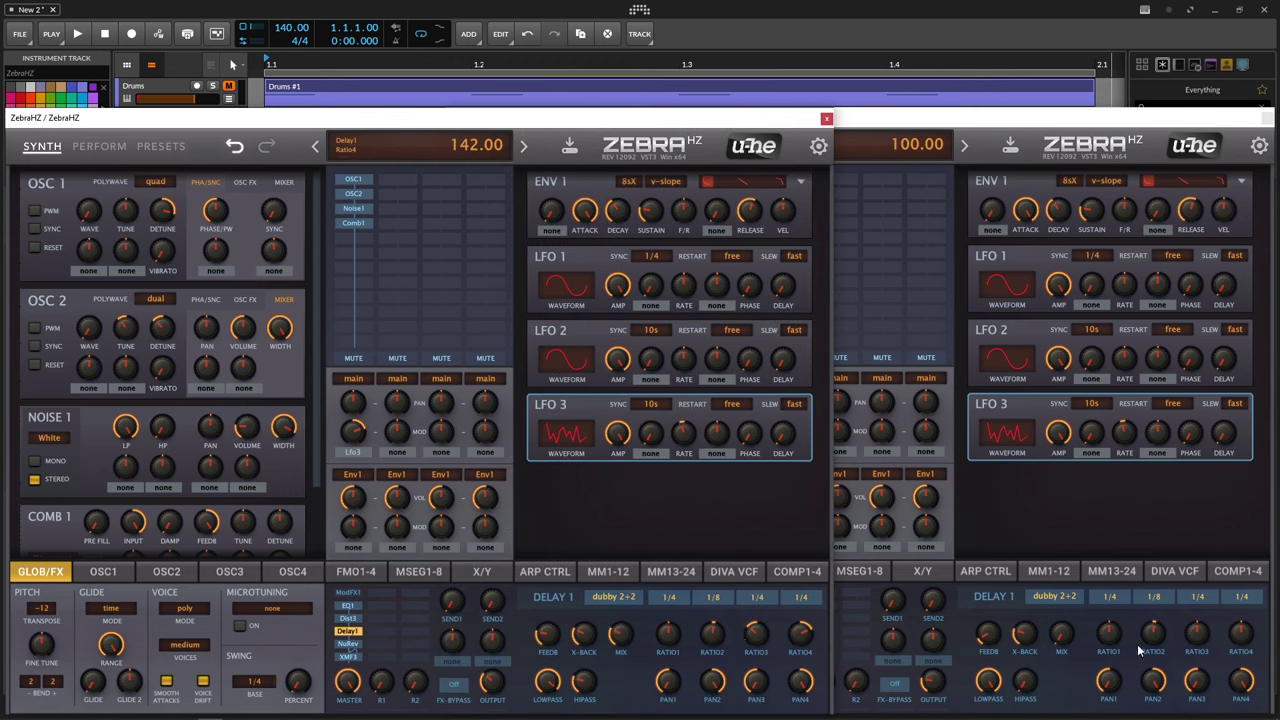
{"action": "left_click_drag", "start_coordinate": [1190, 643], "coordinate": [1191, 651]}
{"action": "left_click", "coordinate": [430, 670]}
{"action": "left_click", "coordinate": [1196, 632]}
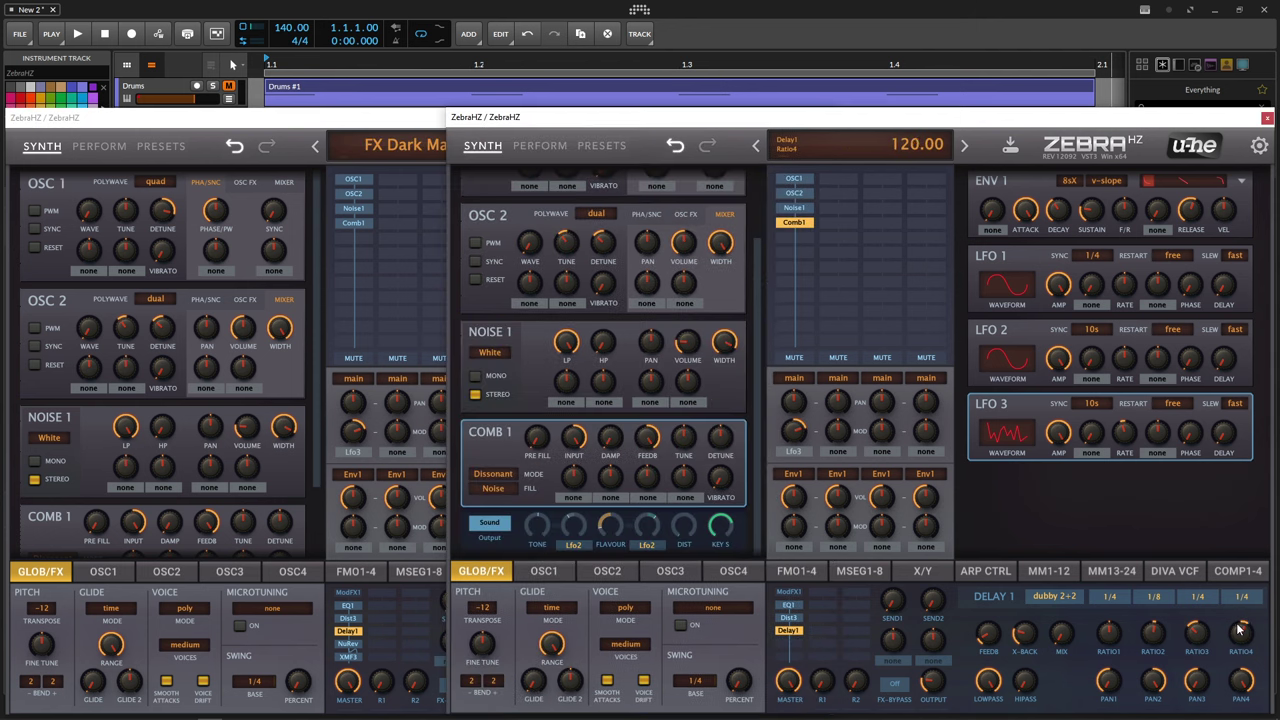
{"action": "left_click_drag", "start_coordinate": [1237, 624], "coordinate": [1235, 624]}
Step: Set the delay Mix to about 27.5, Feedback to 22 and X-Back to 28.5
{"action": "left_click", "coordinate": [307, 647]}
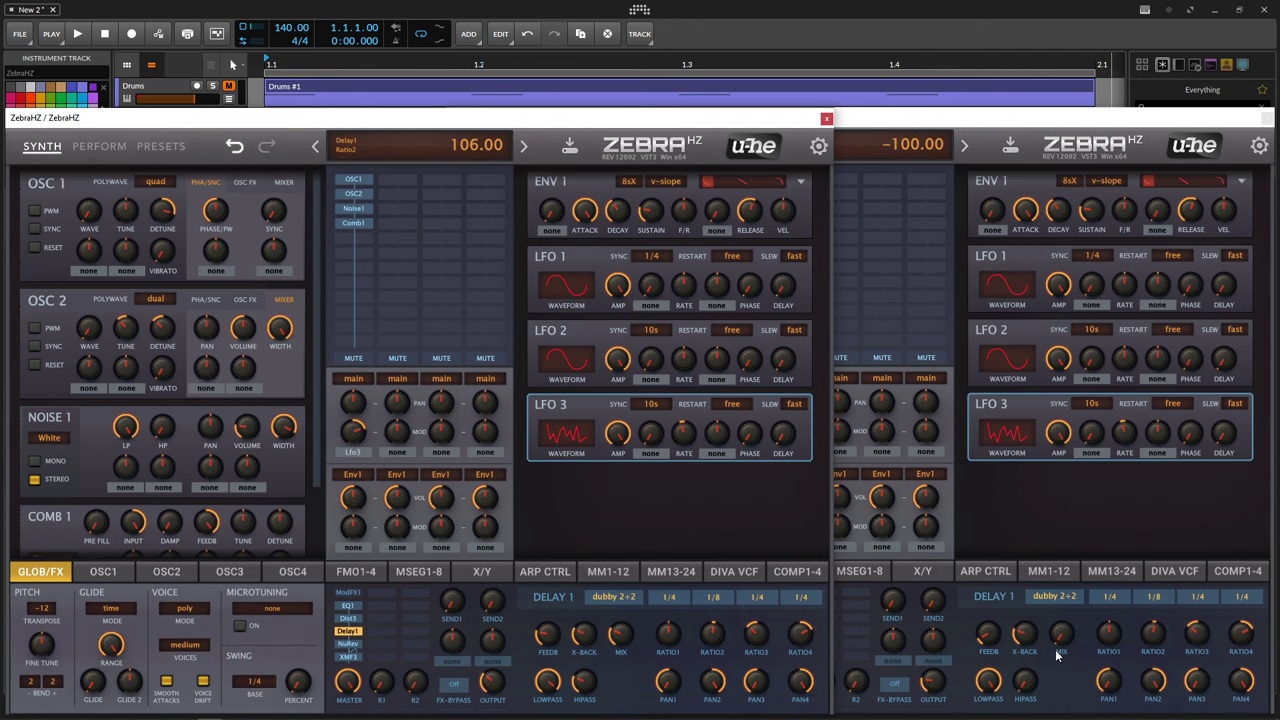
{"action": "left_click_drag", "start_coordinate": [1060, 652], "coordinate": [1061, 600]}
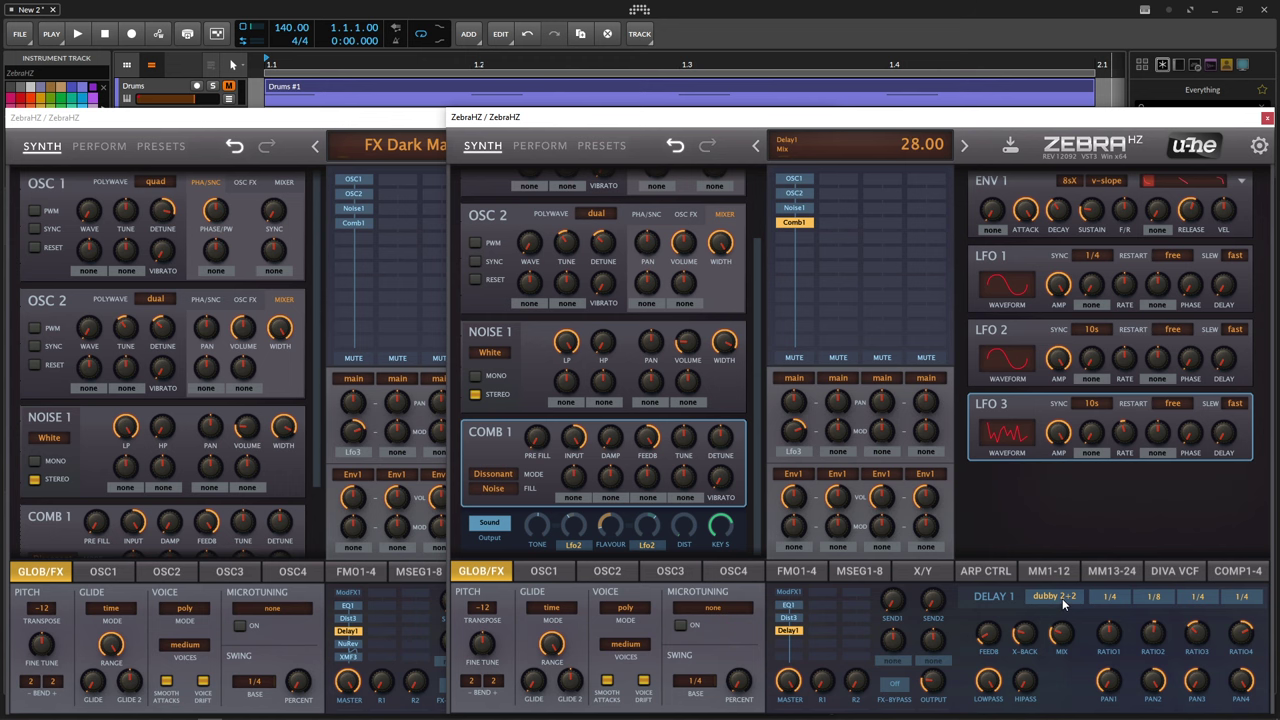
{"action": "left_click_drag", "start_coordinate": [1062, 598], "coordinate": [1063, 598]}
{"action": "left_click", "coordinate": [330, 655]}
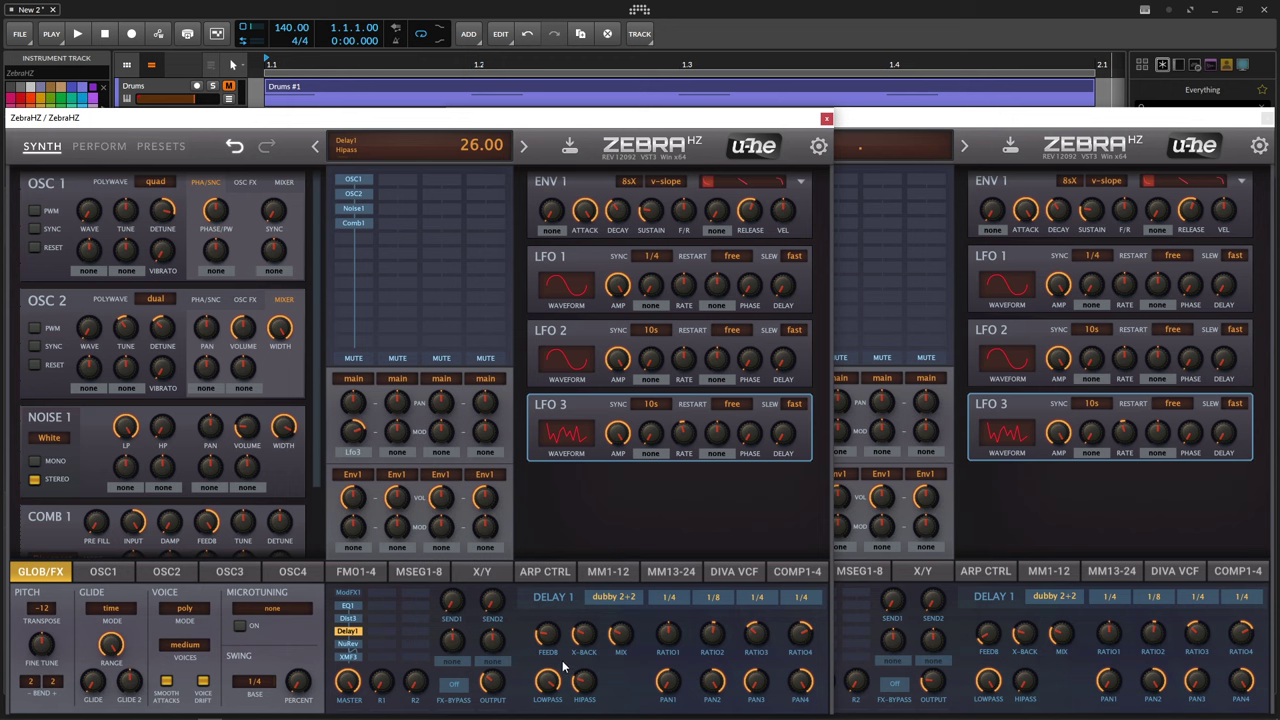
{"action": "left_click_drag", "start_coordinate": [988, 636], "coordinate": [990, 622]}
{"action": "left_click_drag", "start_coordinate": [1030, 640], "coordinate": [1030, 639]}
Step: Turn Delay 1 Pan1 fully right, lower Lowpass to about 44, and raise Hipass
{"action": "left_click", "coordinate": [299, 638]}
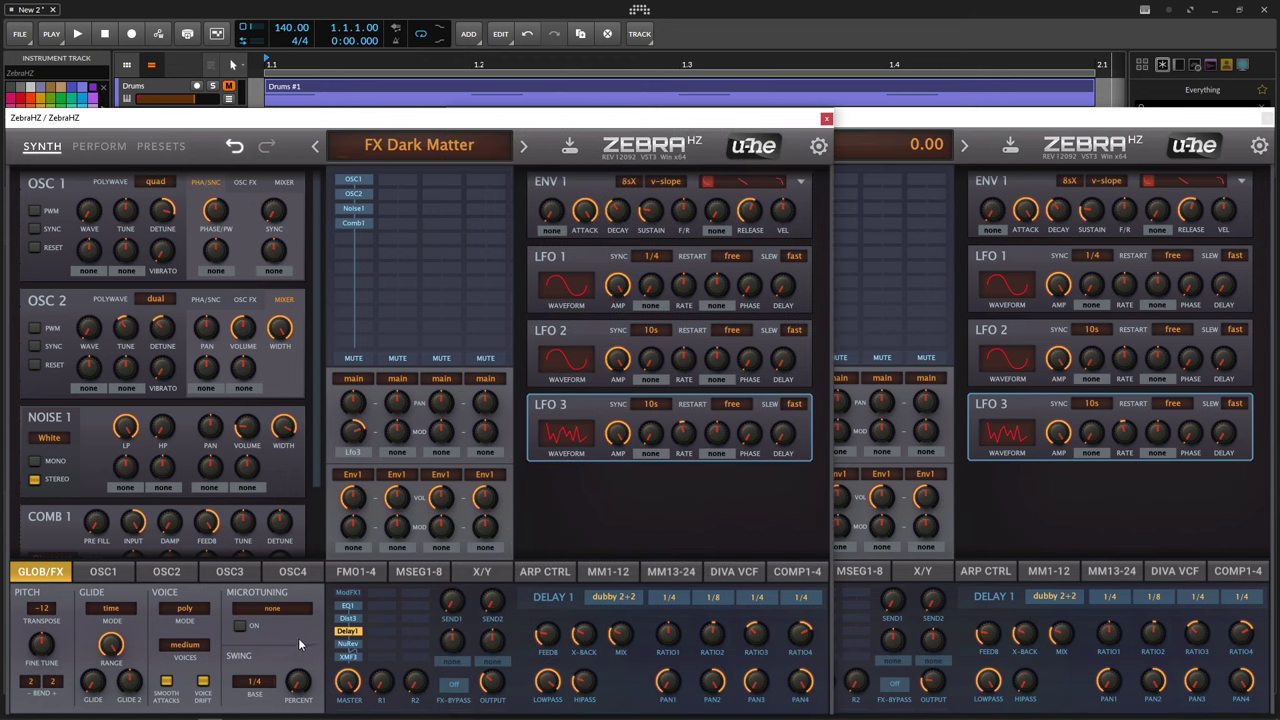
{"action": "left_click_drag", "start_coordinate": [666, 697], "coordinate": [666, 655]}
{"action": "left_click_drag", "start_coordinate": [993, 686], "coordinate": [995, 712]}
{"action": "left_click_drag", "start_coordinate": [555, 681], "coordinate": [555, 686]}
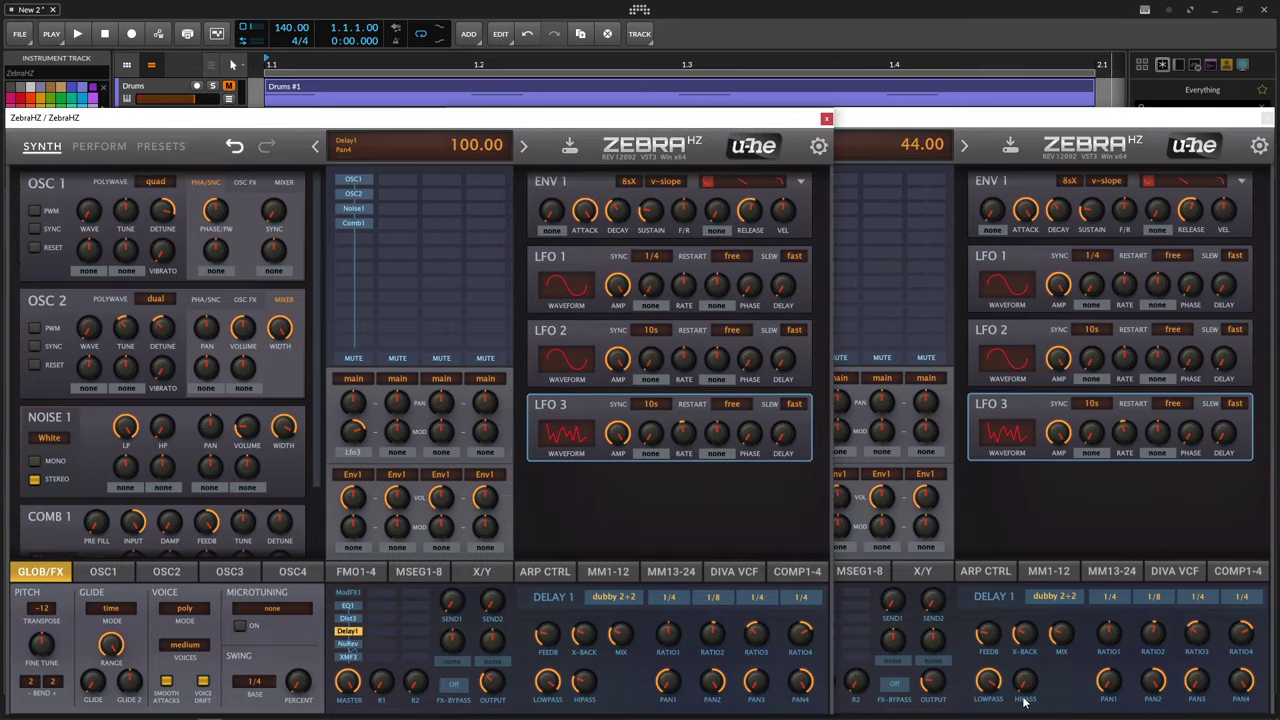
{"action": "left_click_drag", "start_coordinate": [1024, 696], "coordinate": [1031, 653]}
{"action": "left_click", "coordinate": [420, 685]}
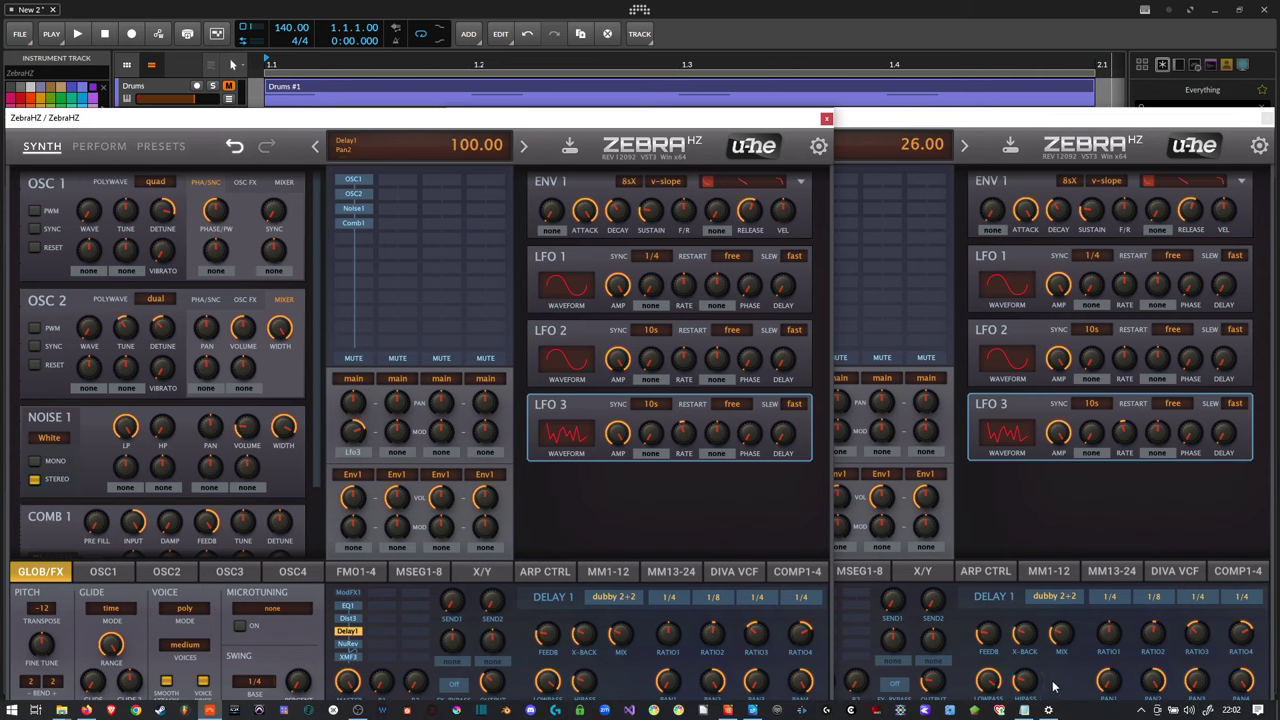
{"action": "left_click", "coordinate": [915, 710]}
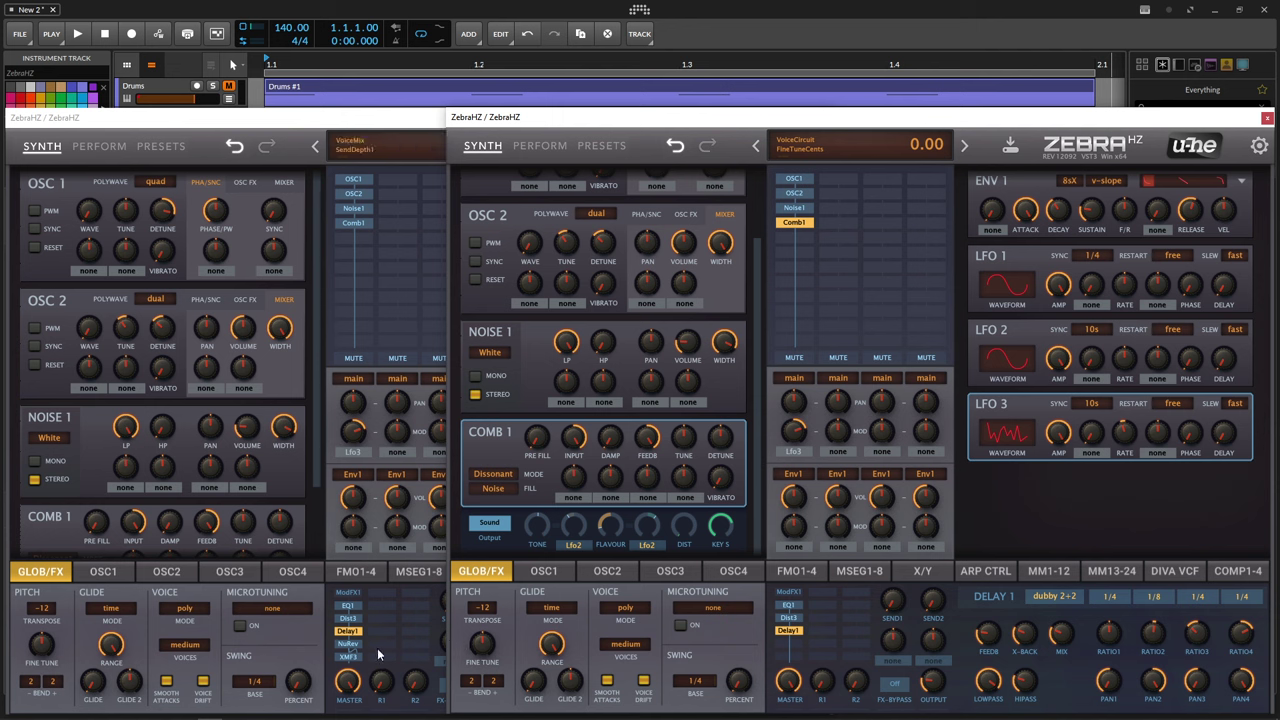
Step: Add NuRev to the next effects slot after Delay 1
{"action": "left_click", "coordinate": [798, 643]}
{"action": "left_click", "coordinate": [785, 642]}
{"action": "left_click", "coordinate": [786, 643]}
{"action": "left_click", "coordinate": [822, 634]}
{"action": "left_click", "coordinate": [346, 644]}
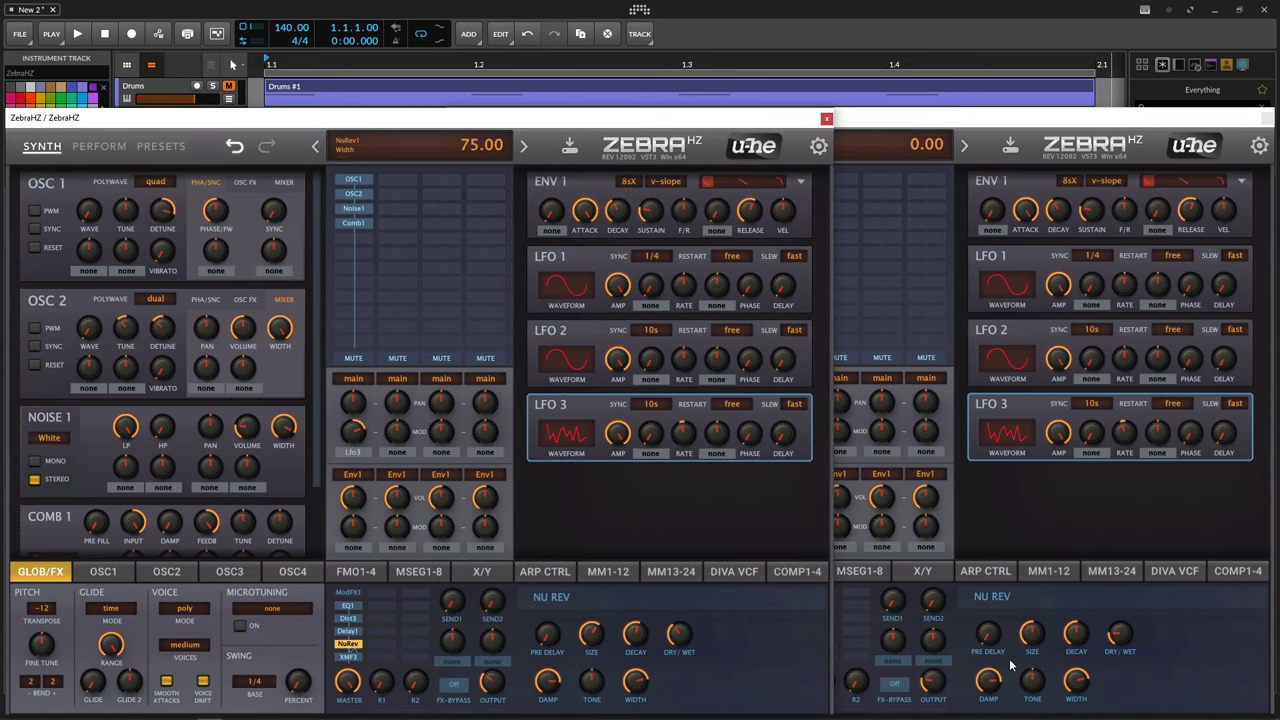
Step: Raise the reverb size toward 122, decay toward 55, and dry/wet to about 37
{"action": "left_click", "coordinate": [1037, 637]}
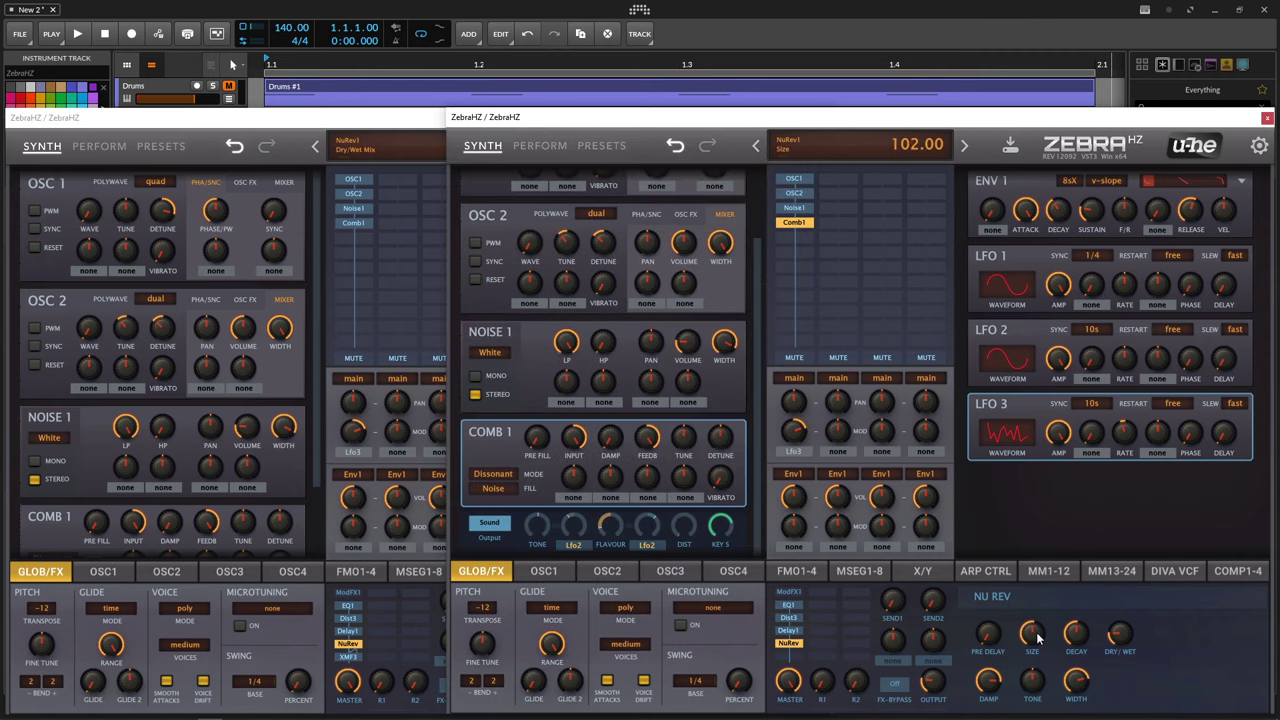
{"action": "left_click_drag", "start_coordinate": [1037, 637], "coordinate": [1038, 624]}
{"action": "left_click", "coordinate": [327, 636]}
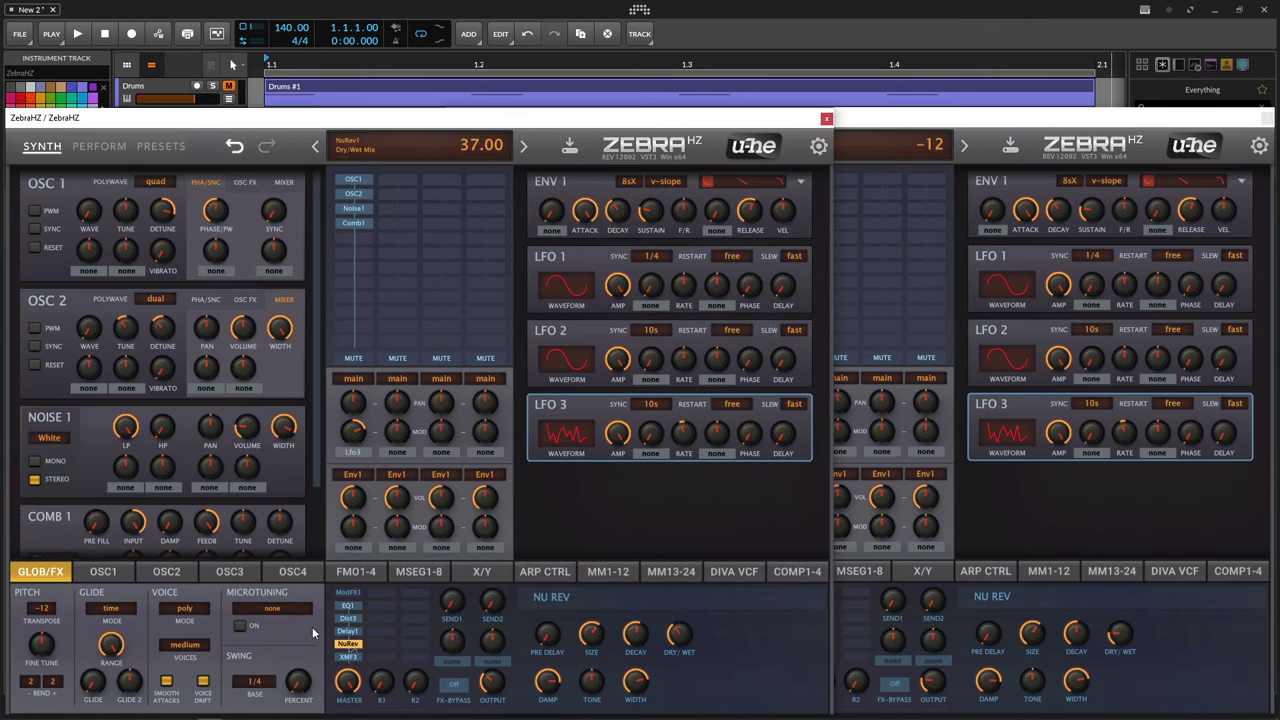
{"action": "left_click", "coordinate": [1080, 640]}
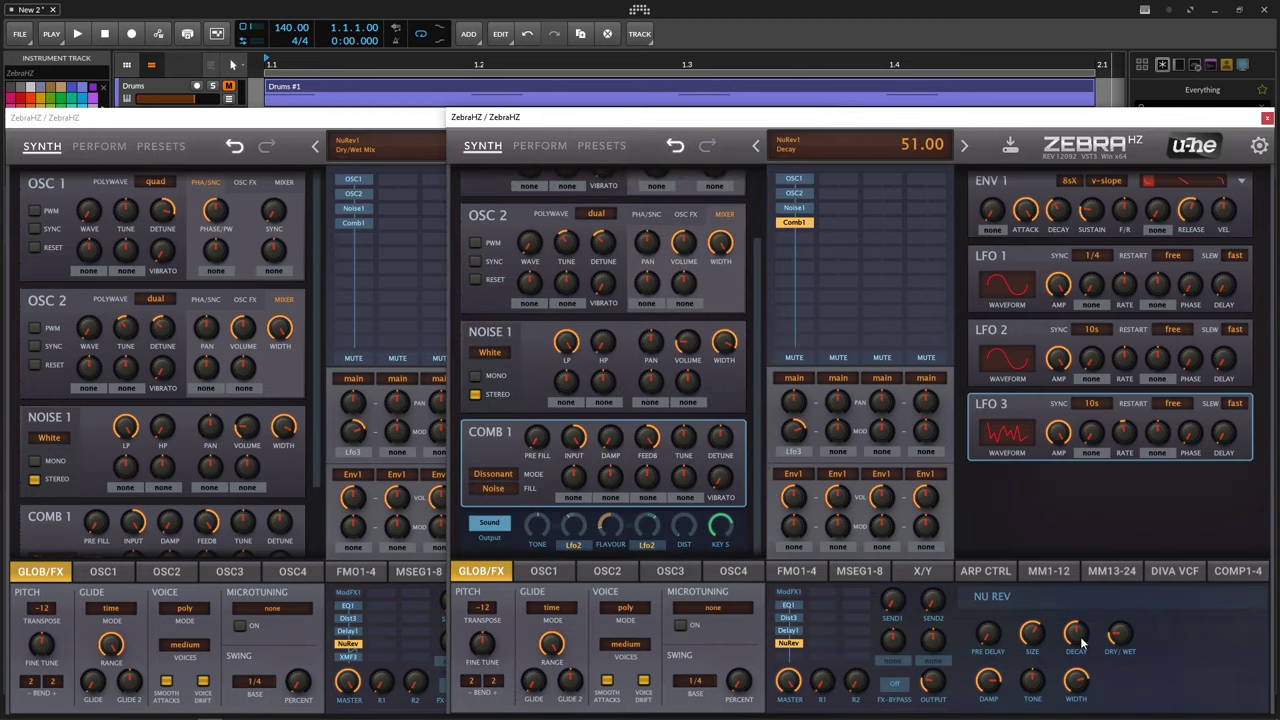
{"action": "left_click_drag", "start_coordinate": [1081, 643], "coordinate": [1084, 636]}
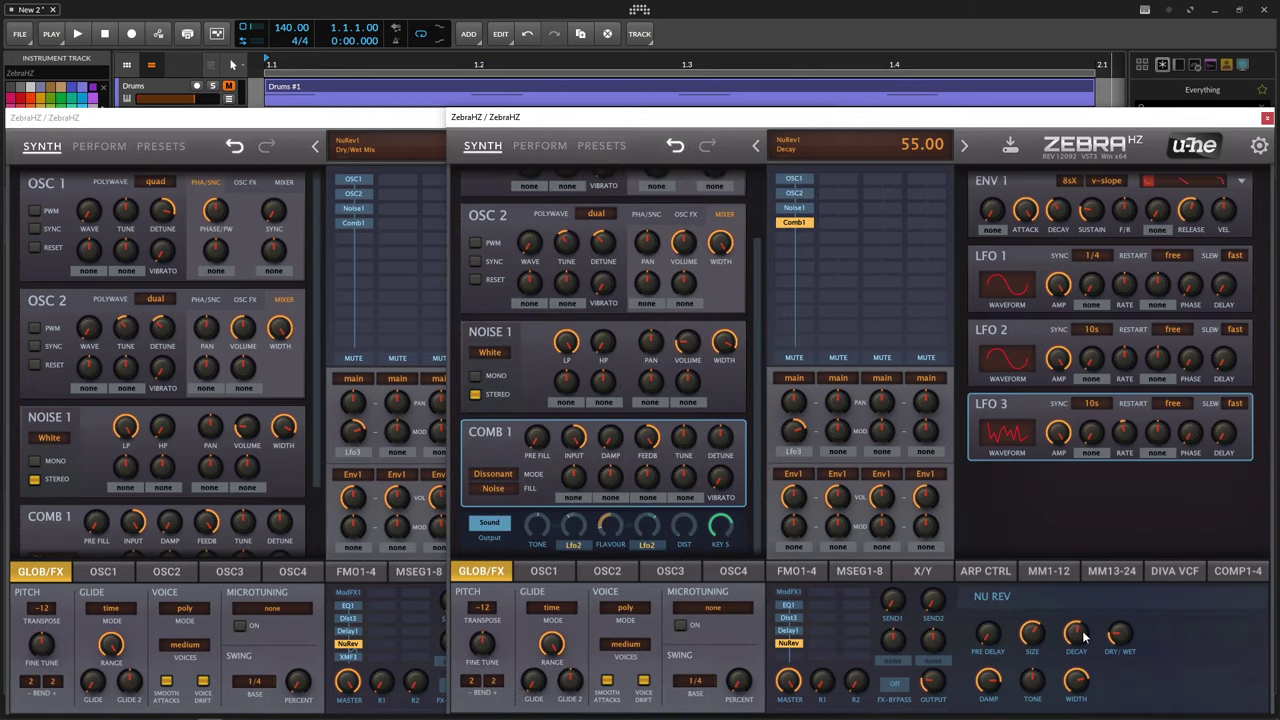
{"action": "left_click", "coordinate": [291, 636]}
{"action": "left_click_drag", "start_coordinate": [1108, 648], "coordinate": [1124, 618]}
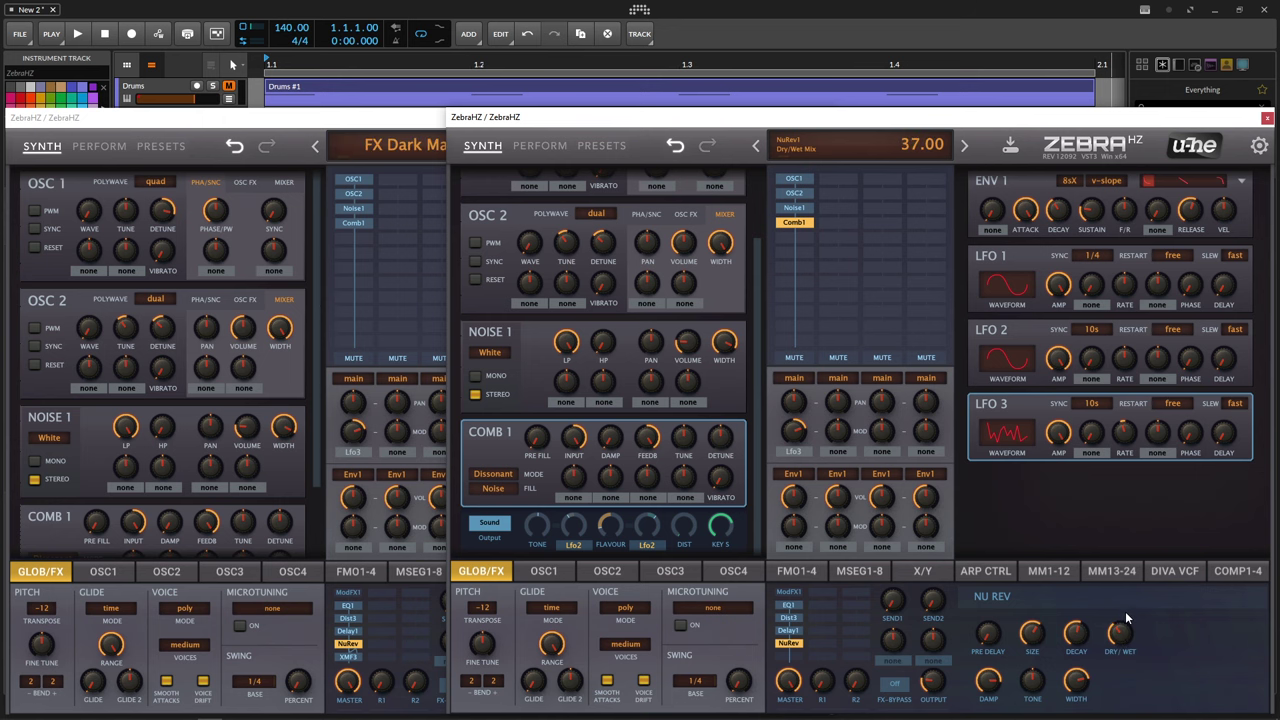
{"action": "left_click", "coordinate": [278, 637]}
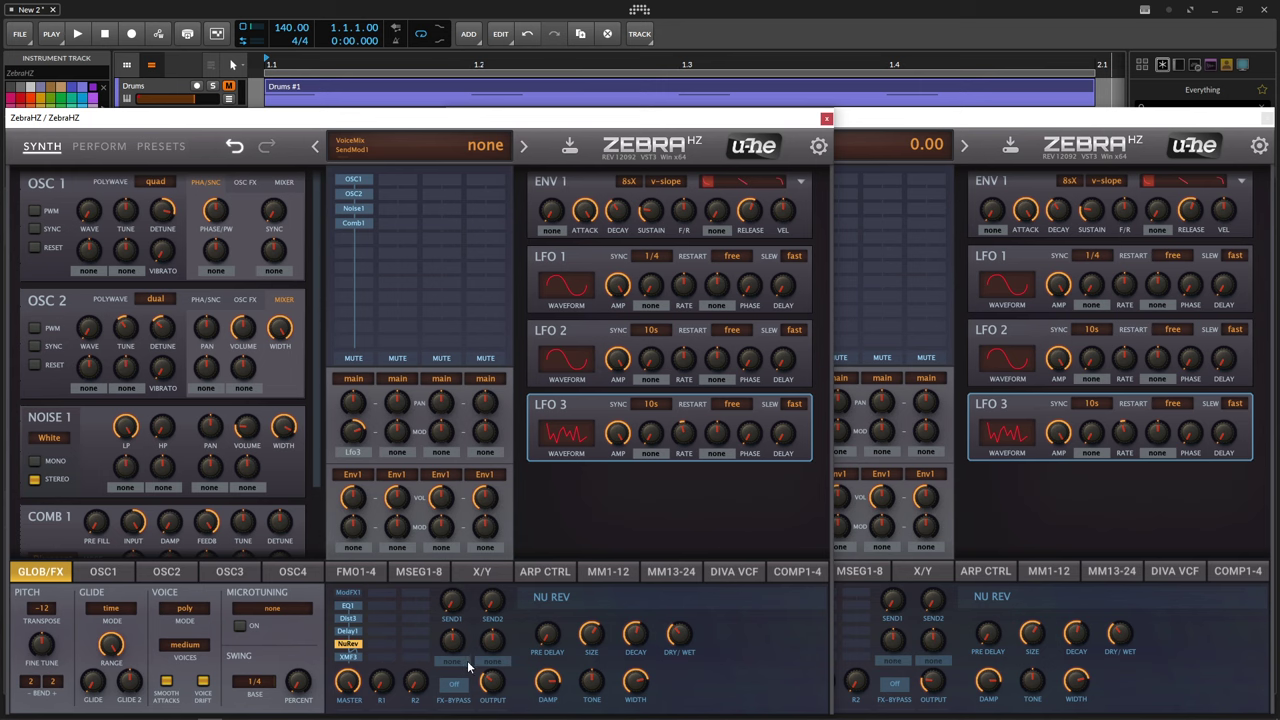
Step: Add the XMF3 filter to the end of the effects chain
{"action": "left_click", "coordinate": [348, 657]}
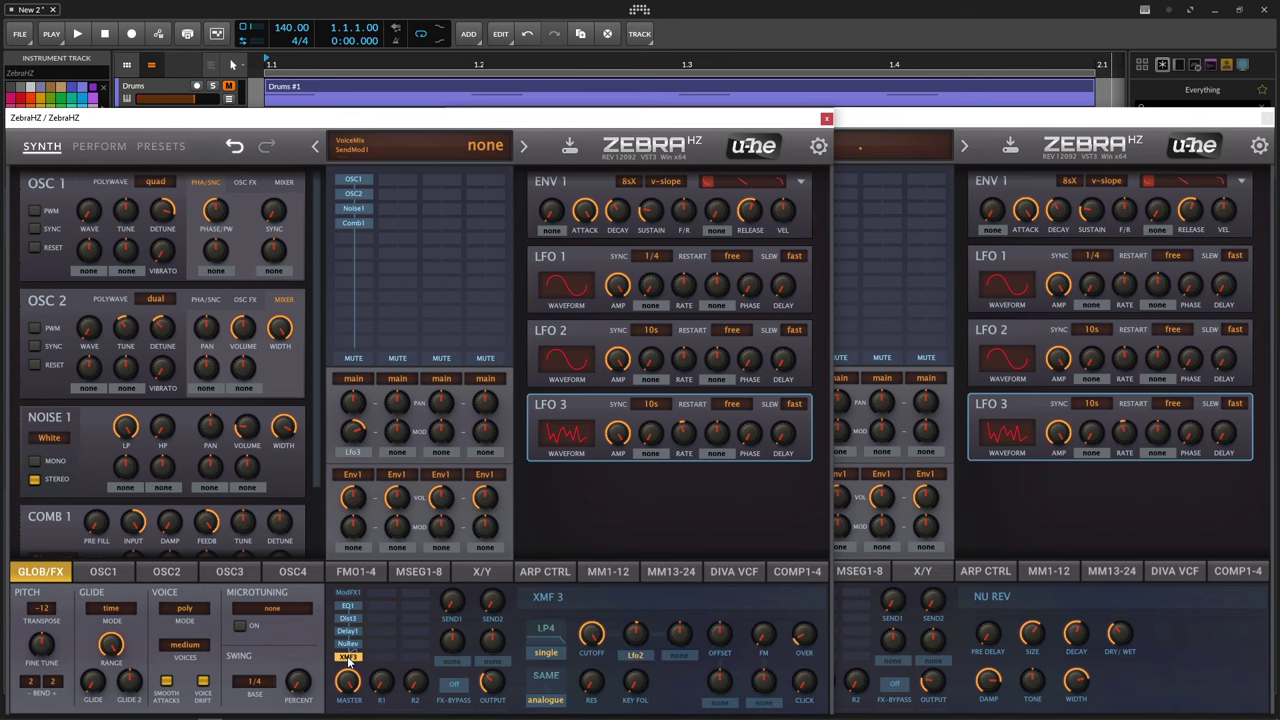
{"action": "left_click", "coordinate": [1078, 640]}
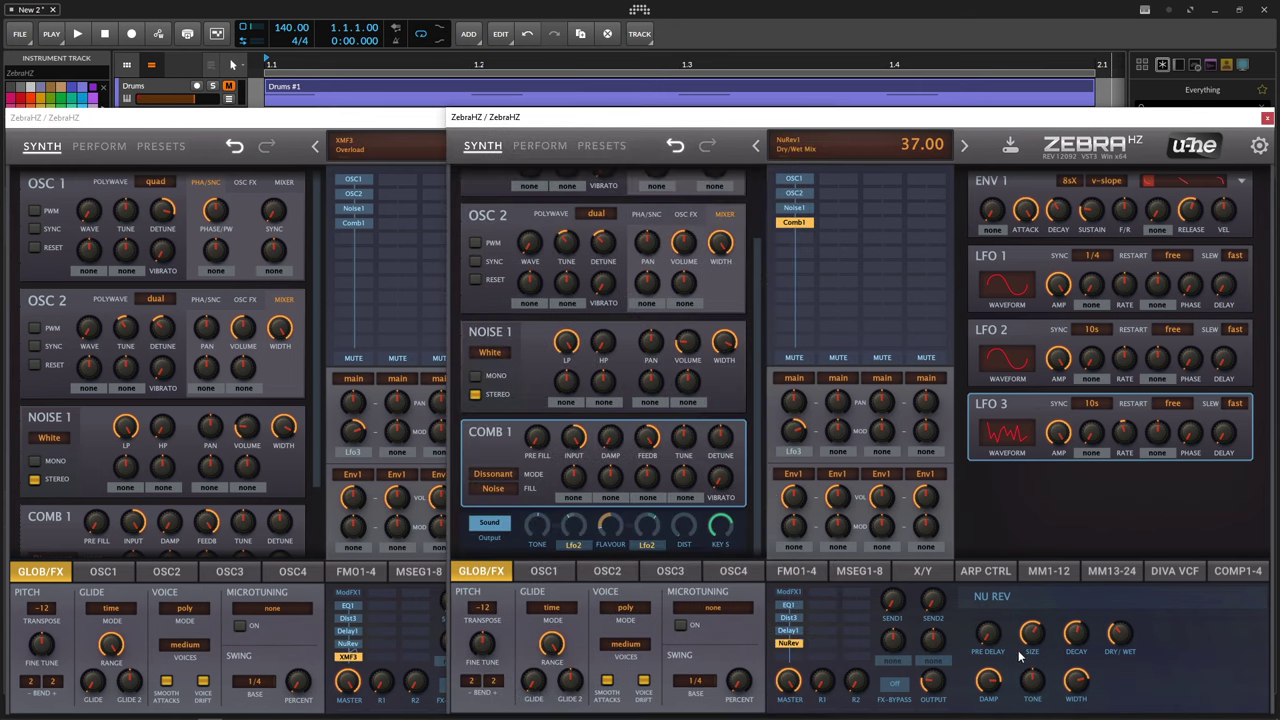
{"action": "left_click", "coordinate": [795, 658]}
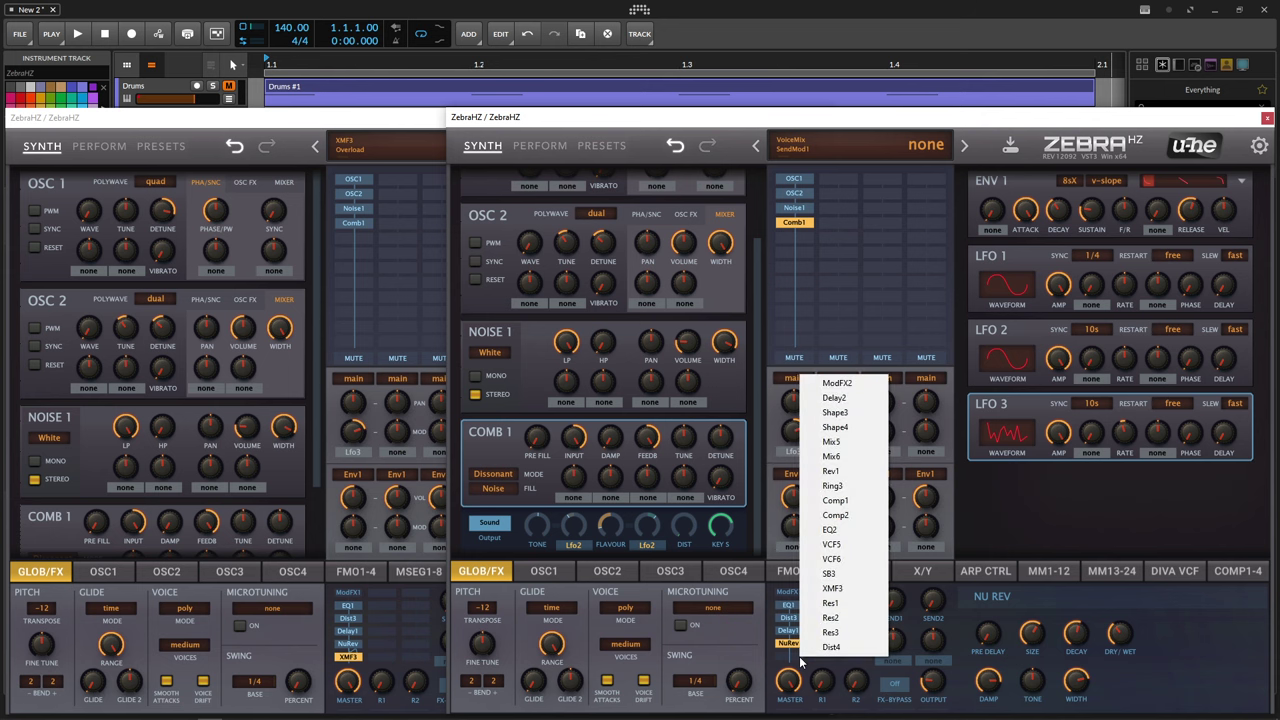
{"action": "left_click", "coordinate": [853, 591]}
Step: Set the XMF3 overload to 10 and bring the cutoff to about 116
{"action": "left_click", "coordinate": [281, 642]}
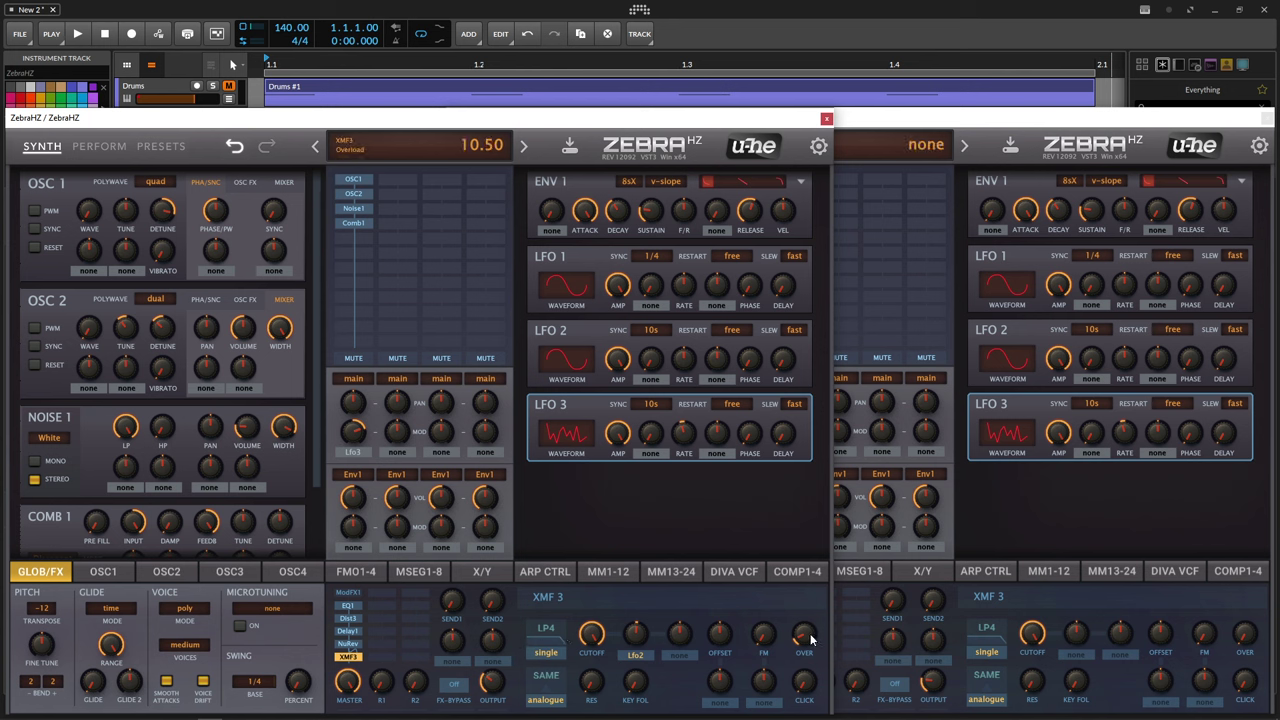
{"action": "left_click", "coordinate": [1250, 634]}
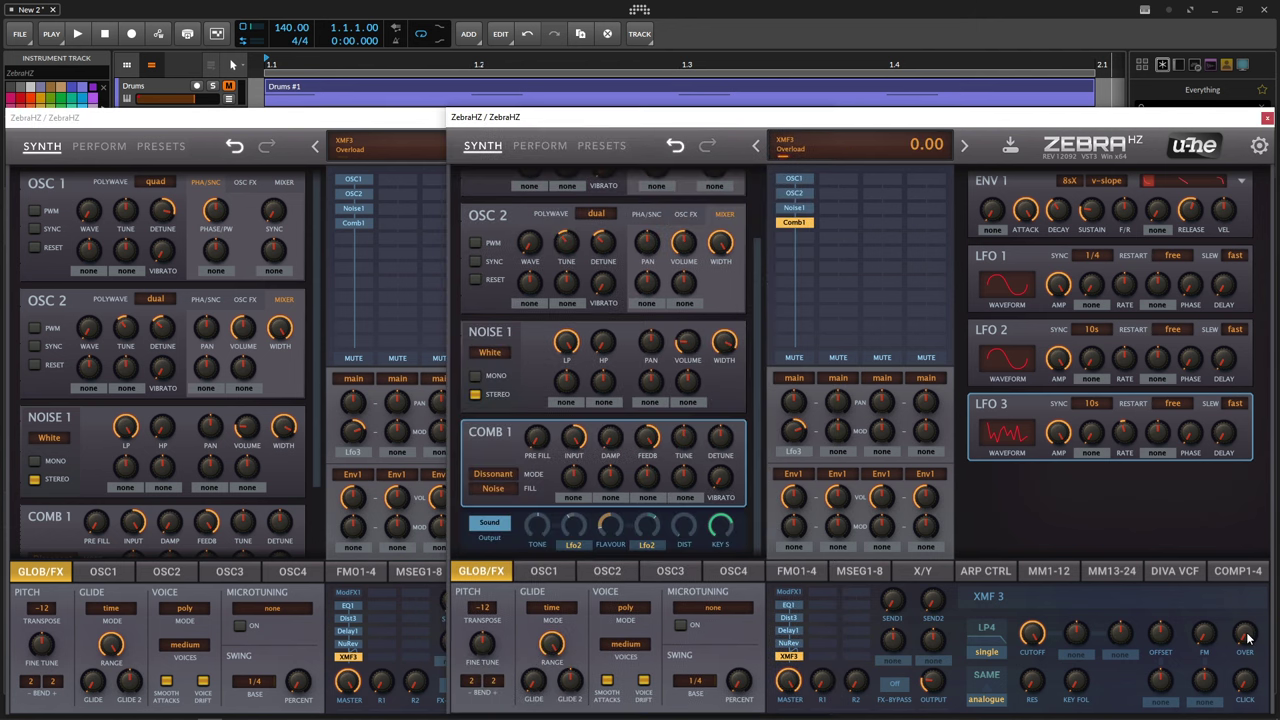
{"action": "left_click_drag", "start_coordinate": [1248, 632], "coordinate": [1246, 624]}
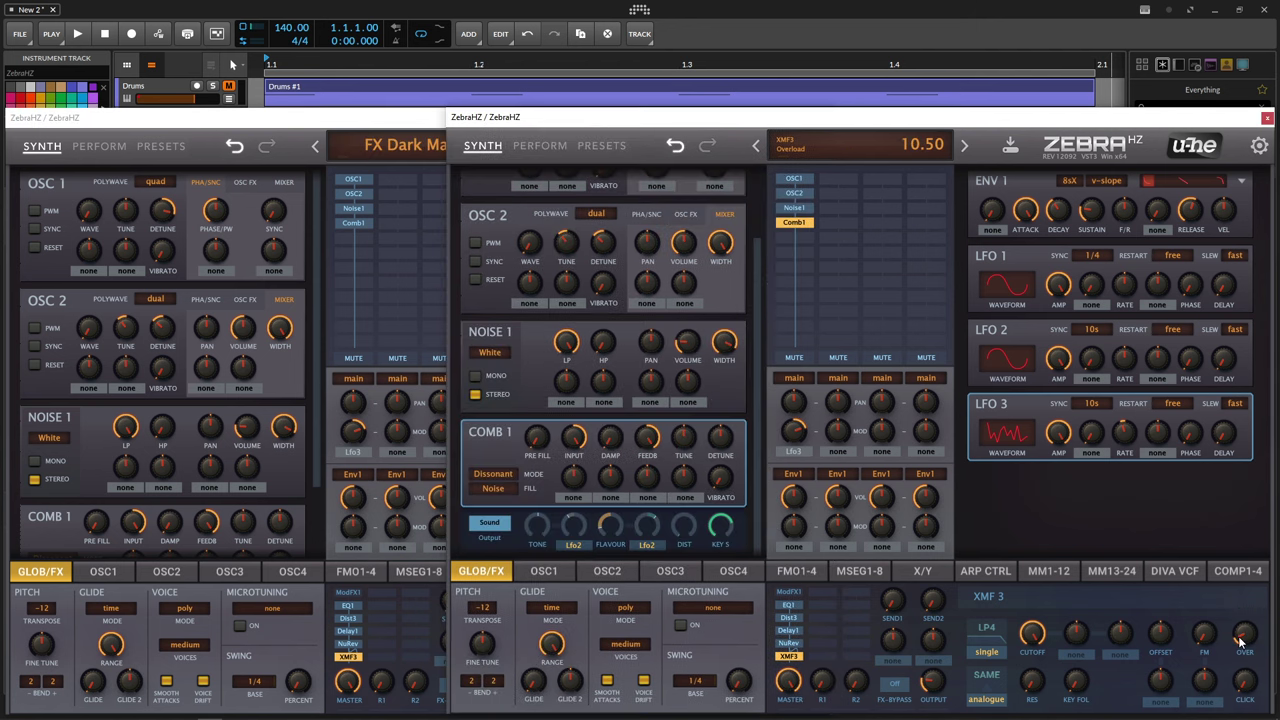
{"action": "left_click_drag", "start_coordinate": [1034, 636], "coordinate": [1044, 606]}
Step: Choose Lfo2 as the filter's modulation source and set the cutoff to about 113
{"action": "left_click", "coordinate": [277, 640]}
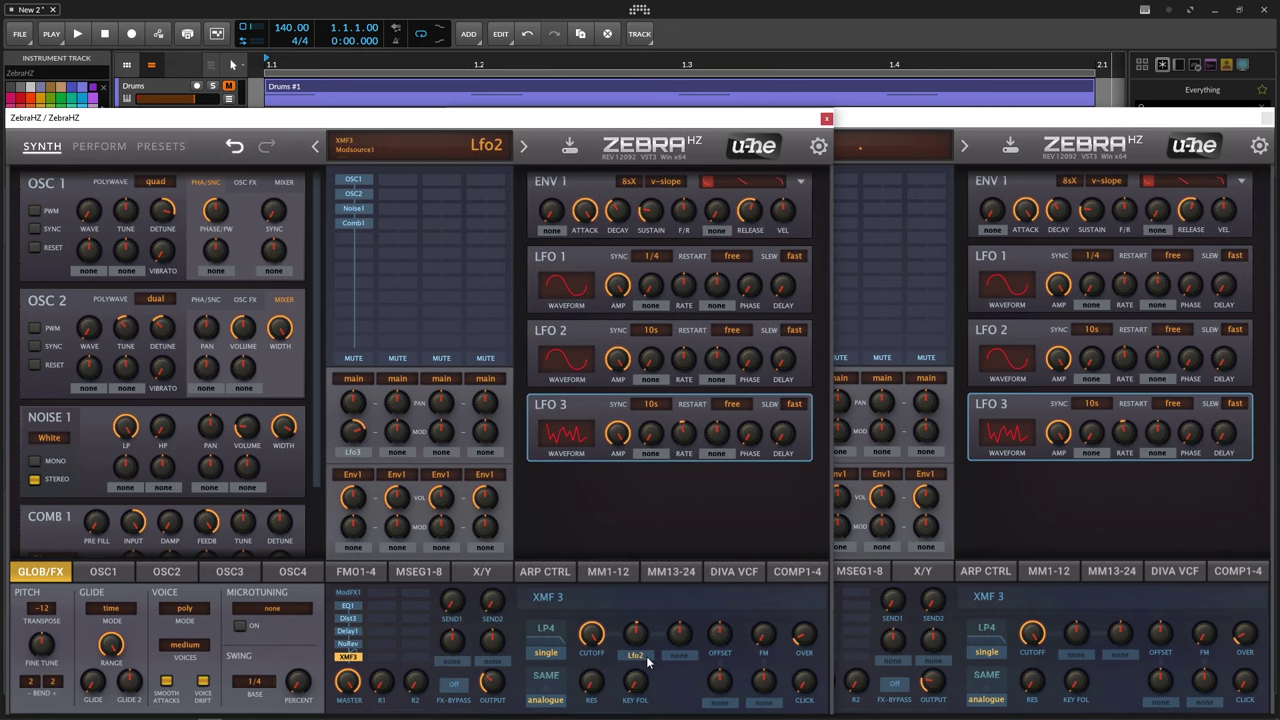
{"action": "left_click", "coordinate": [1085, 656]}
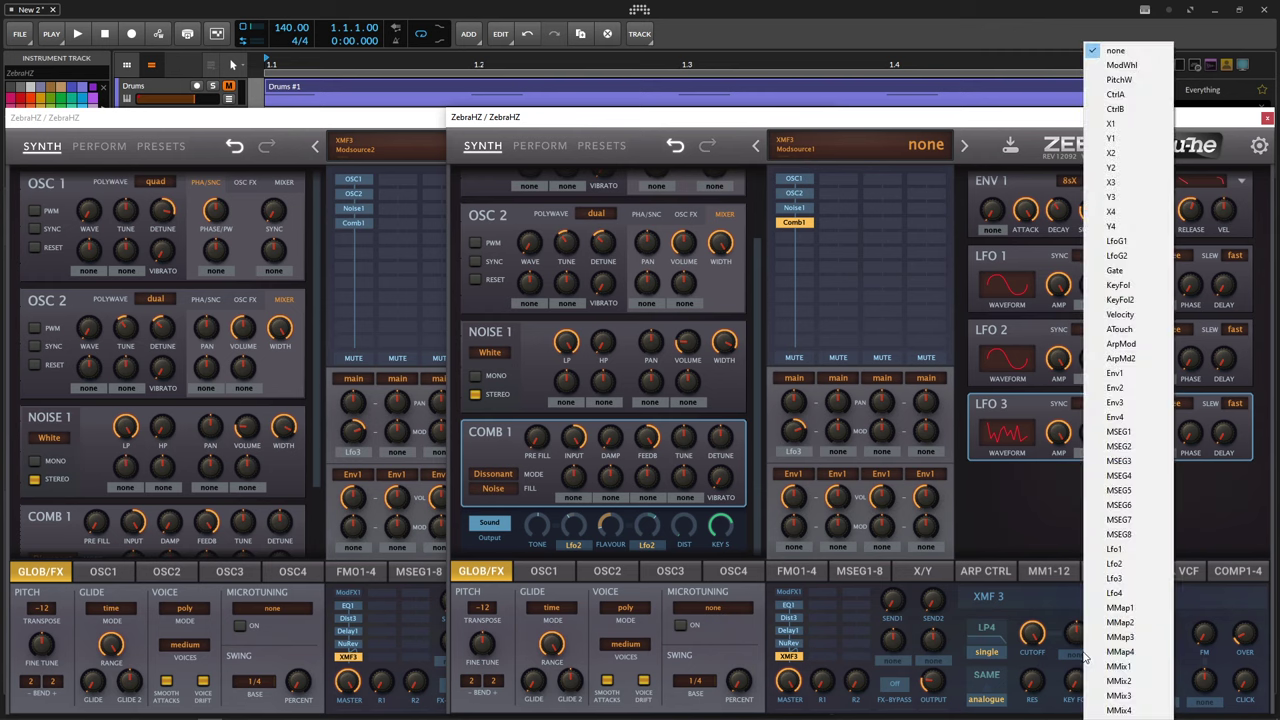
{"action": "left_click", "coordinate": [1116, 565]}
{"action": "left_click", "coordinate": [271, 643]}
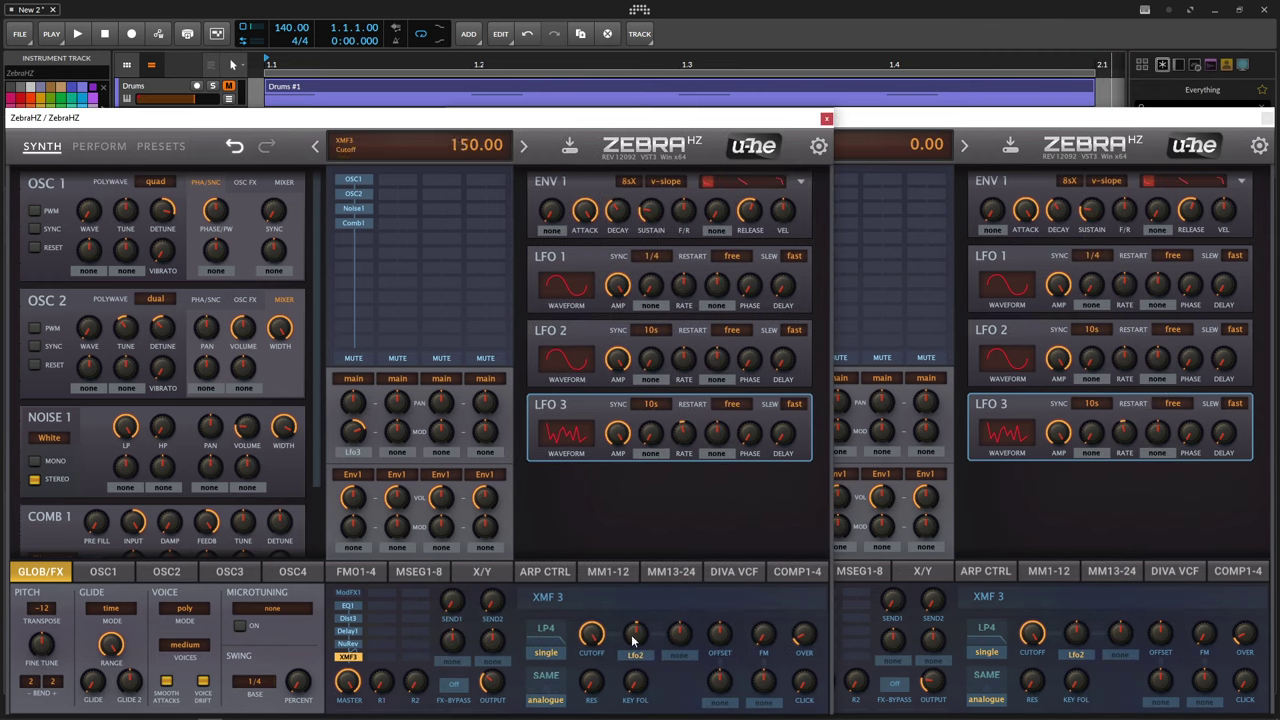
{"action": "left_click", "coordinate": [1076, 634]}
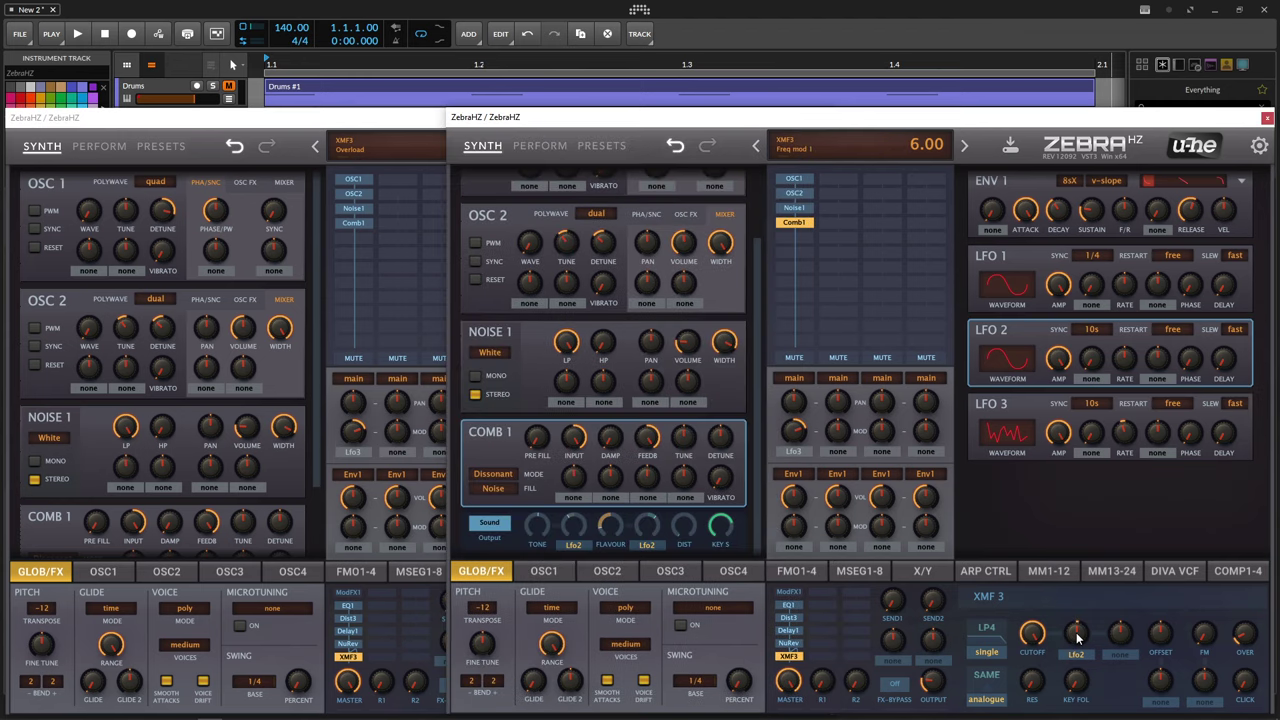
{"action": "left_click_drag", "start_coordinate": [1035, 638], "coordinate": [1040, 670]}
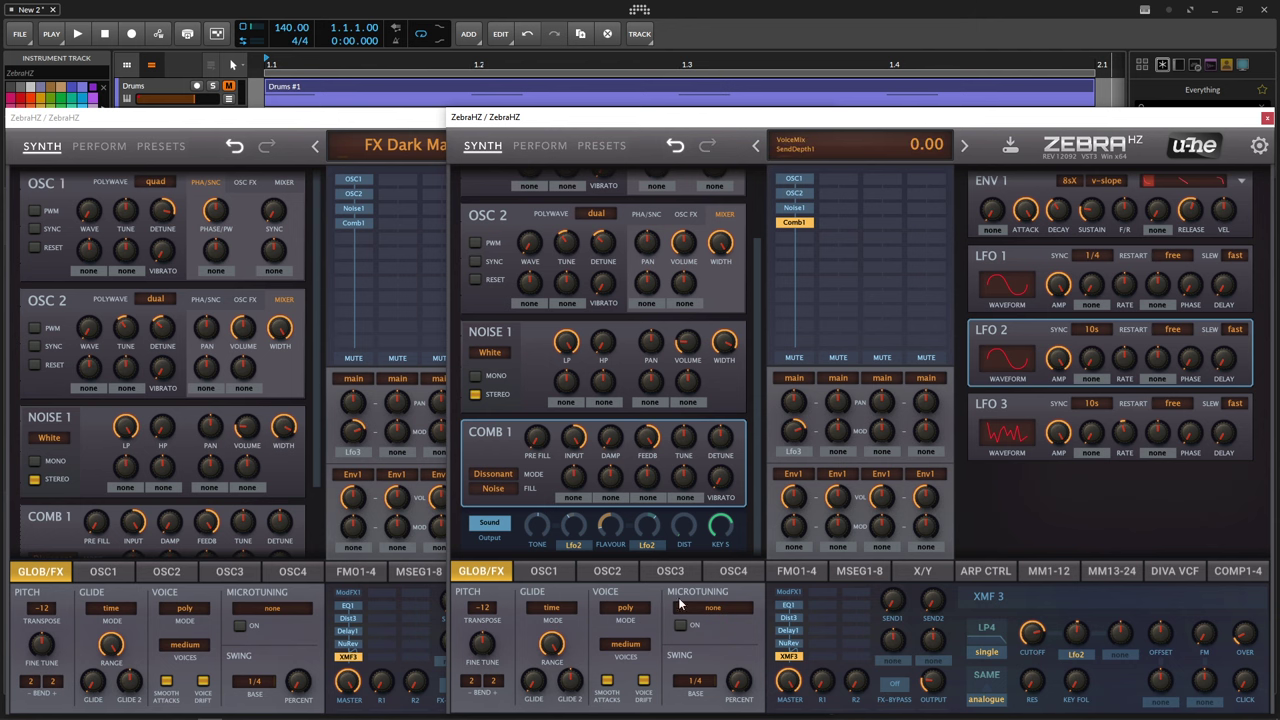
Step: Route Lfo3 to LFO2 Phase in mod matrix slot 1 at depth 54, and raise XMF3 cutoff to 127
{"action": "left_click", "coordinate": [627, 574]}
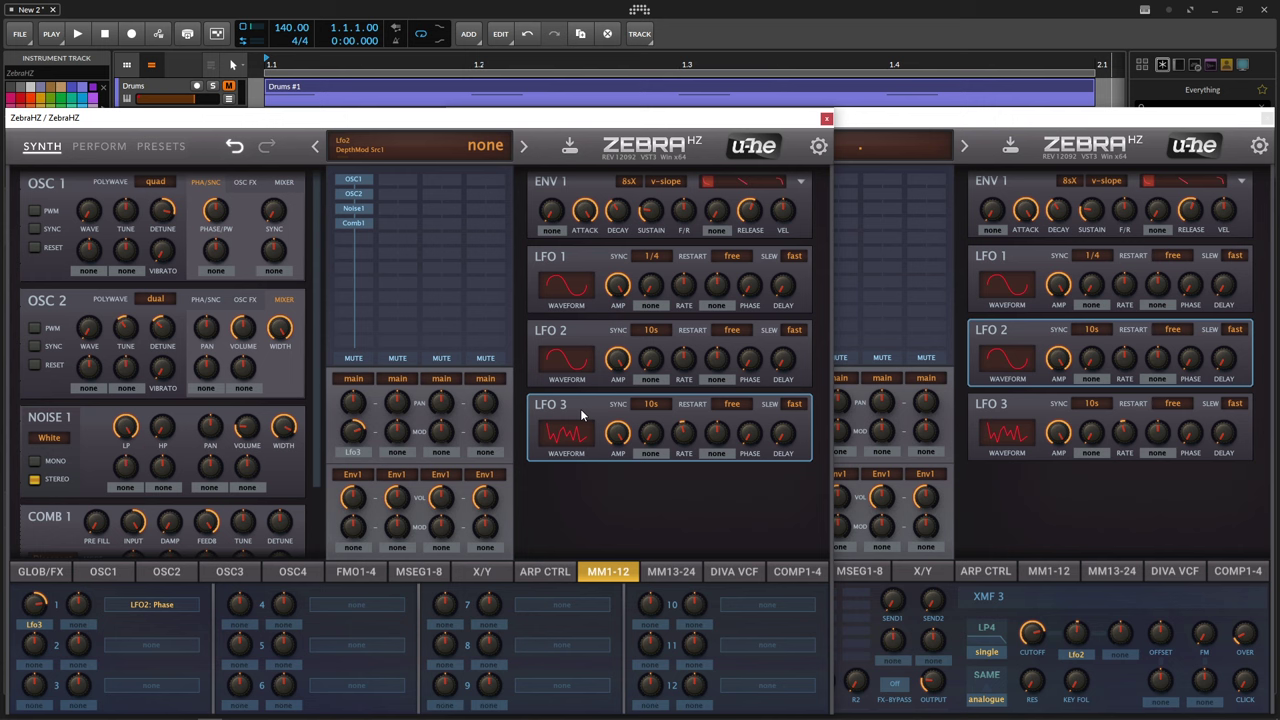
{"action": "left_click", "coordinate": [1047, 556]}
{"action": "left_click", "coordinate": [1048, 570]}
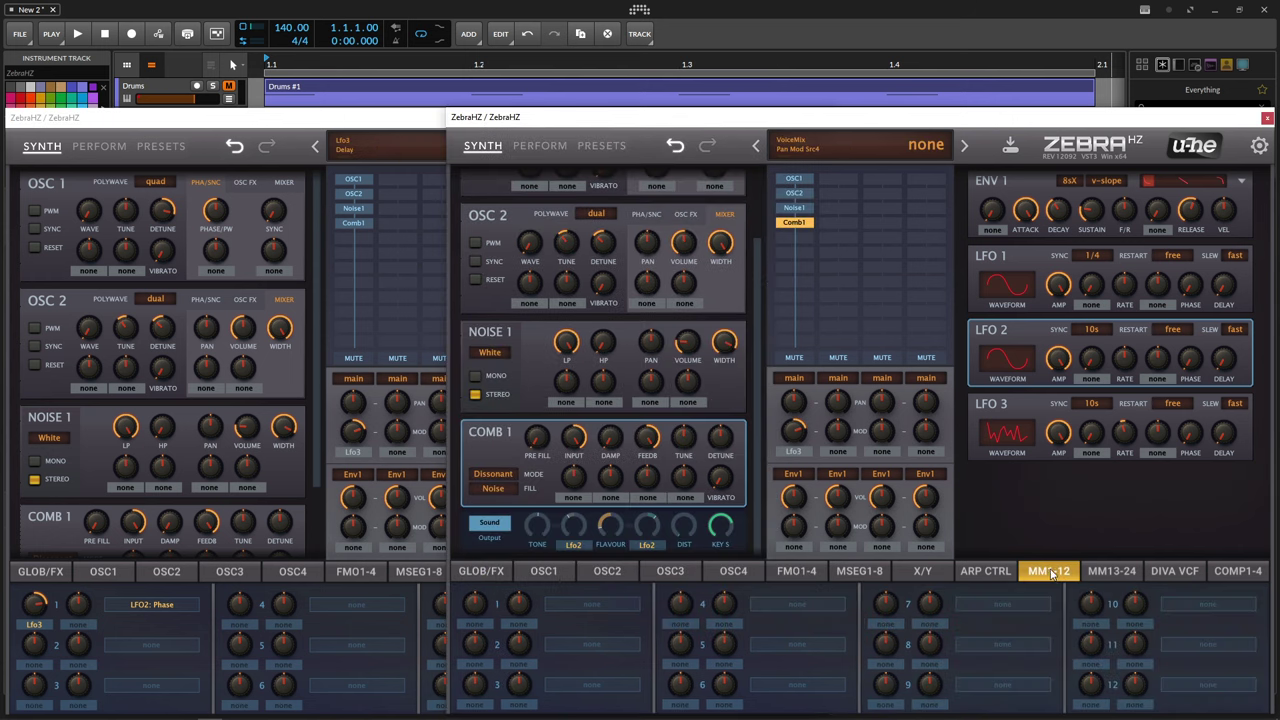
{"action": "left_click_drag", "start_coordinate": [611, 610], "coordinate": [1192, 368]}
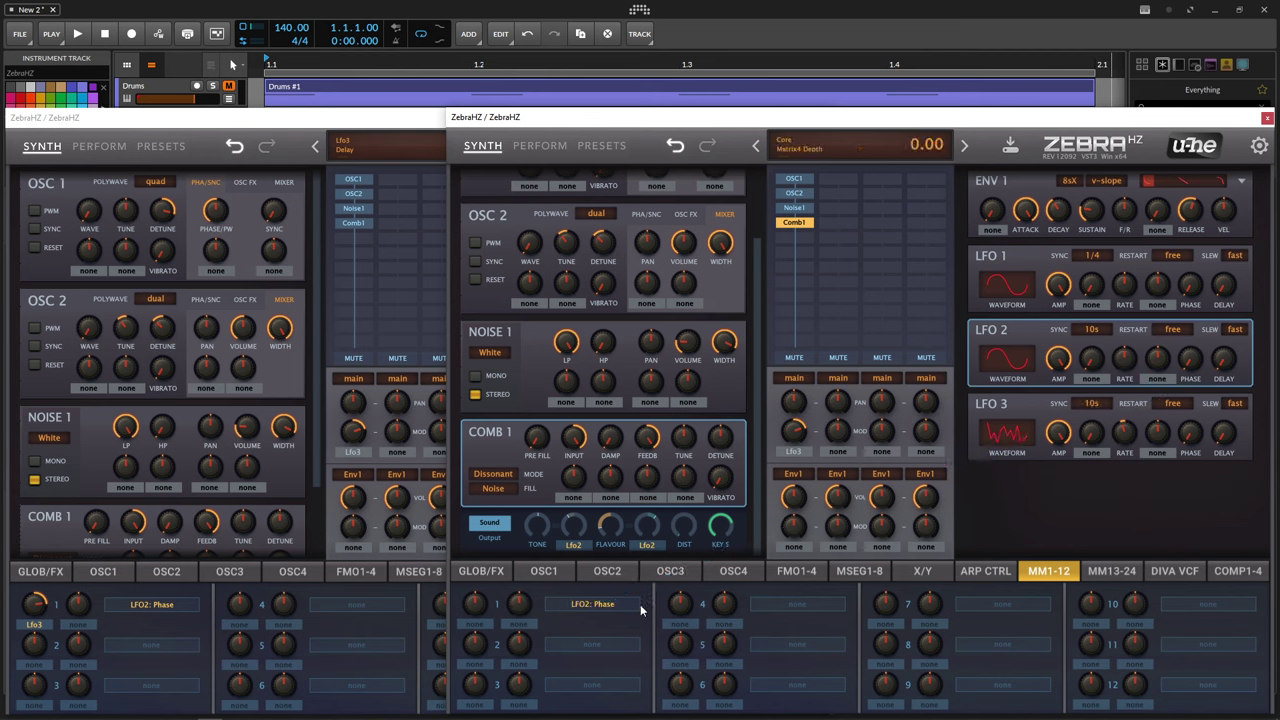
{"action": "left_click", "coordinate": [472, 625]}
{"action": "left_click", "coordinate": [510, 578]}
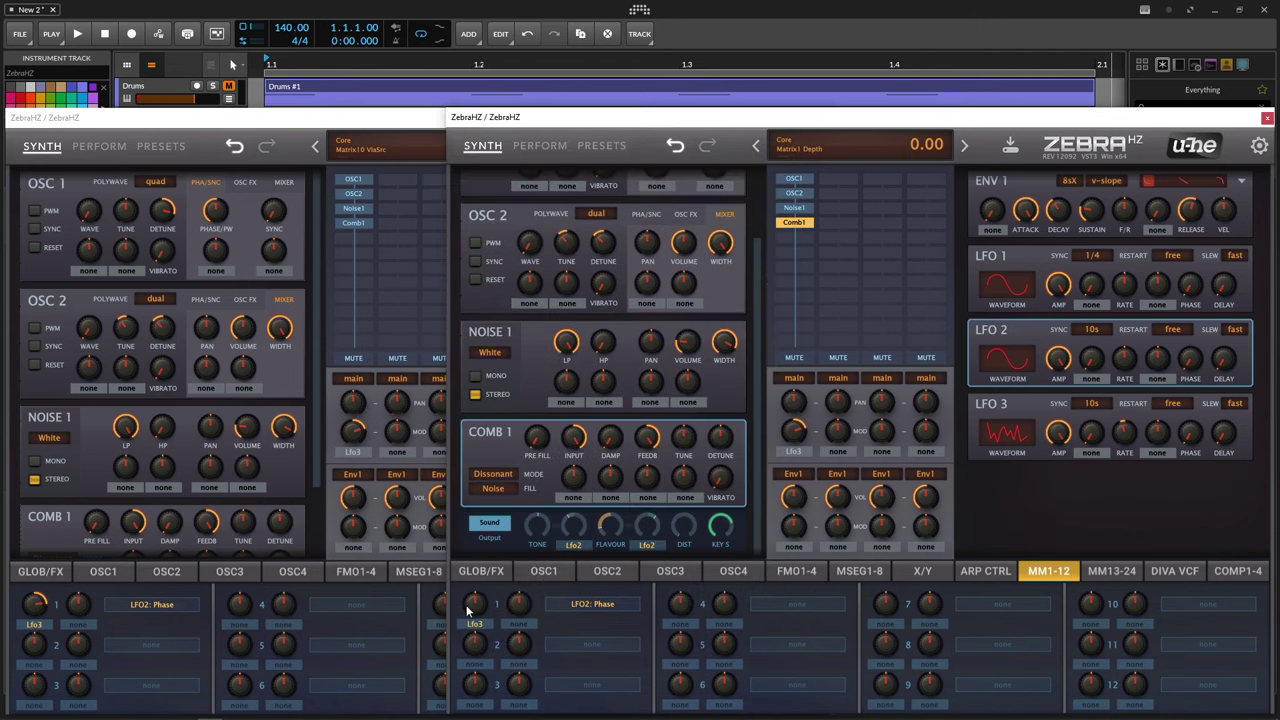
{"action": "left_click_drag", "start_coordinate": [468, 610], "coordinate": [478, 592]}
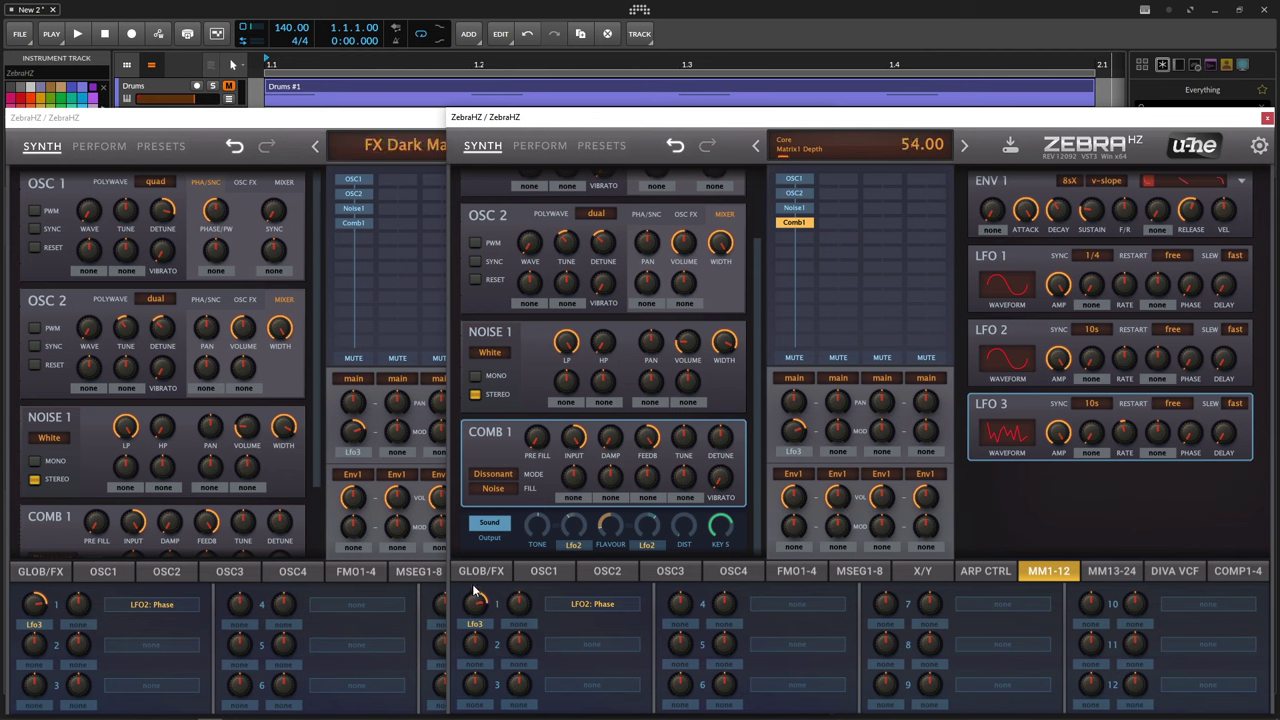
{"action": "left_click", "coordinate": [487, 578]}
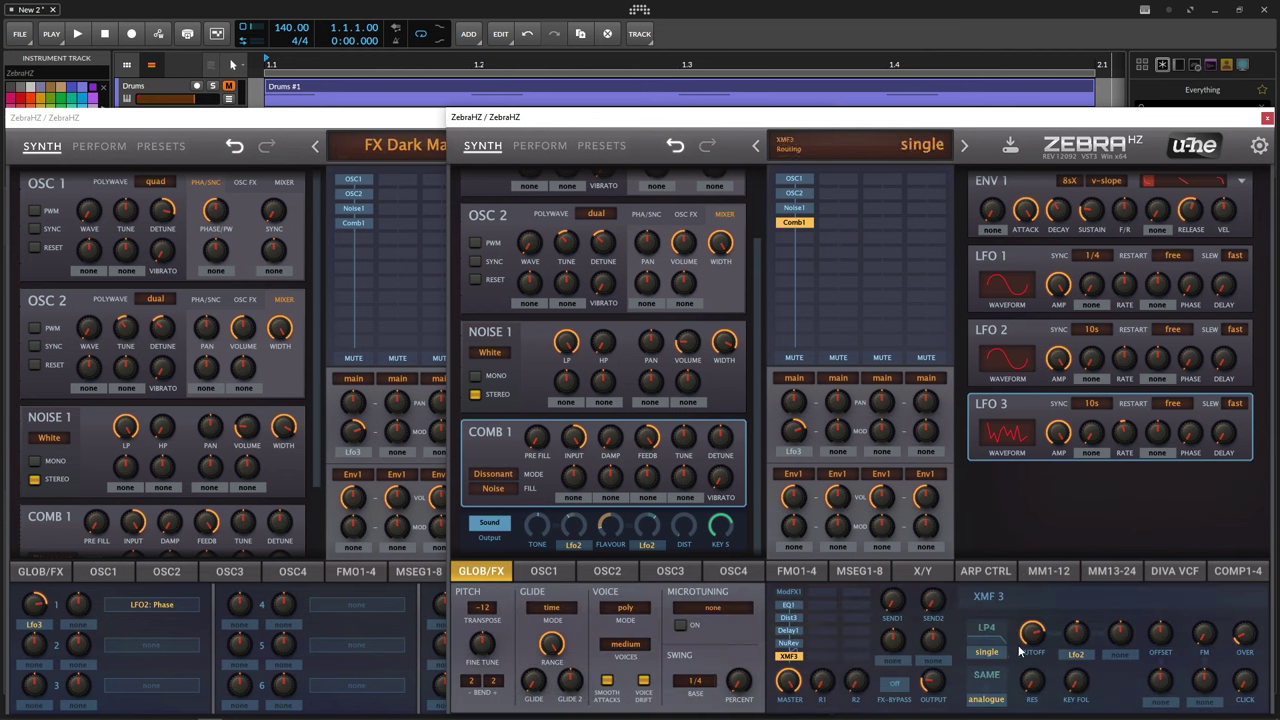
{"action": "left_click_drag", "start_coordinate": [1035, 642], "coordinate": [1037, 629]}
Step: Switch the FX Dark Matter window from the mod matrix to the GLOB/FX page
{"action": "left_click", "coordinate": [333, 130]}
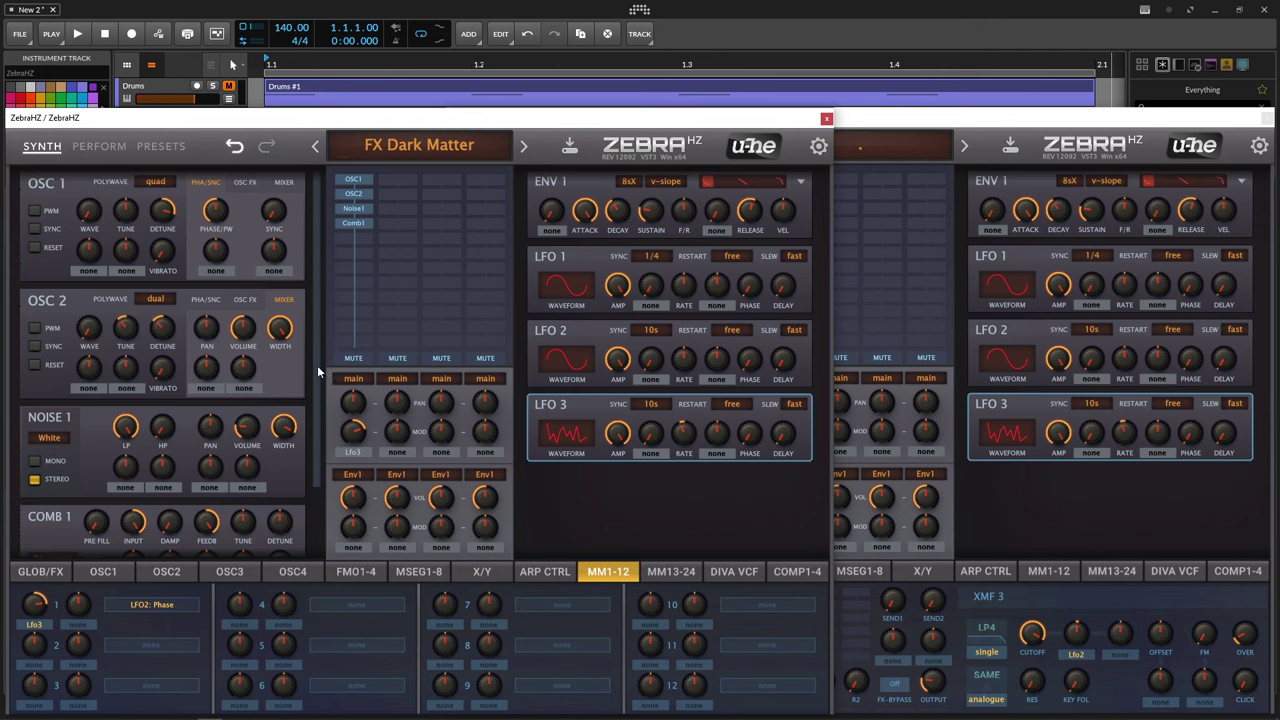
{"action": "scroll", "coordinate": [319, 400], "scroll_direction": "down", "scroll_amount": 3}
{"action": "left_click", "coordinate": [40, 571]}
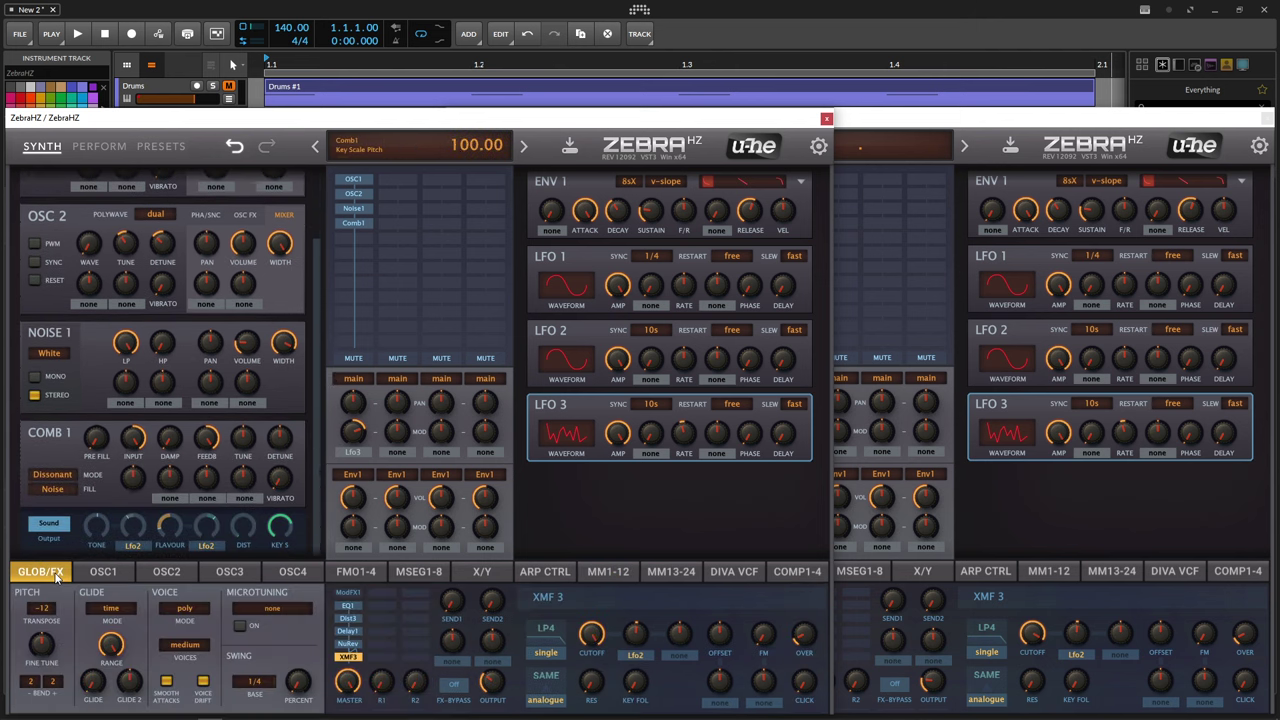